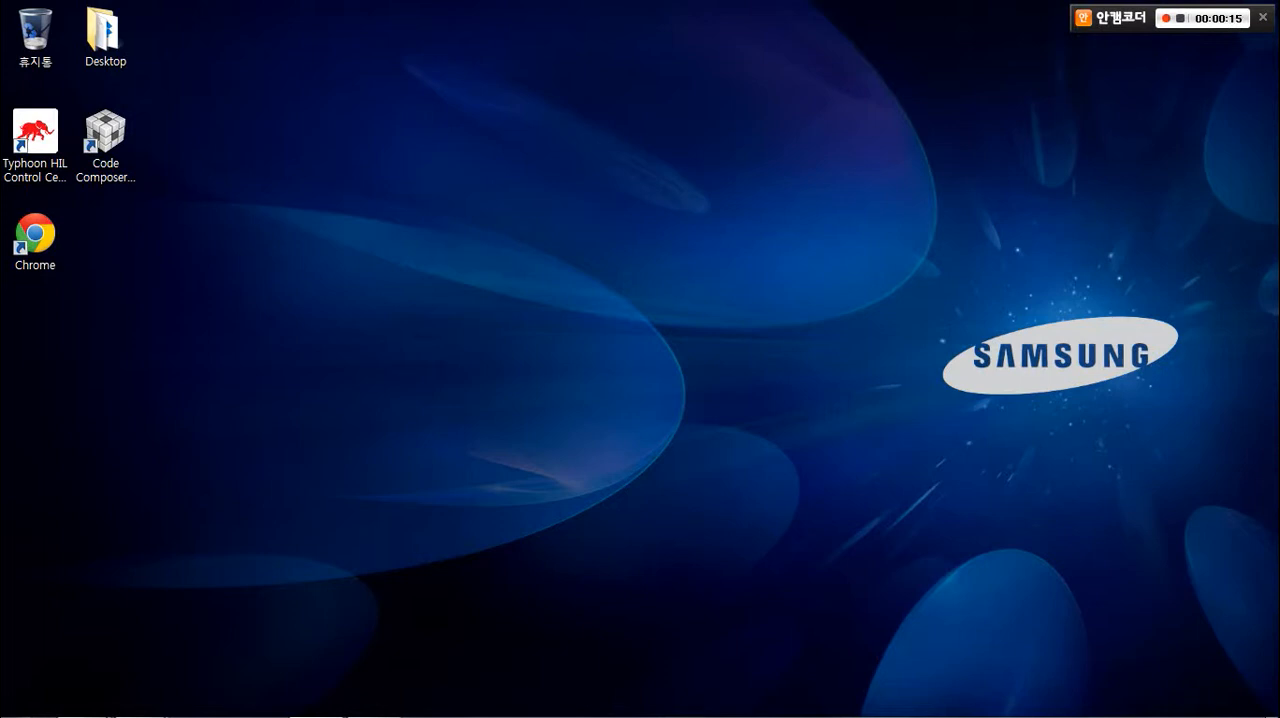
Launch Typhoon HIL Control Center and start a new schematic diagram, proceeding to its hardware and simulation settings.
double_click(35, 143)
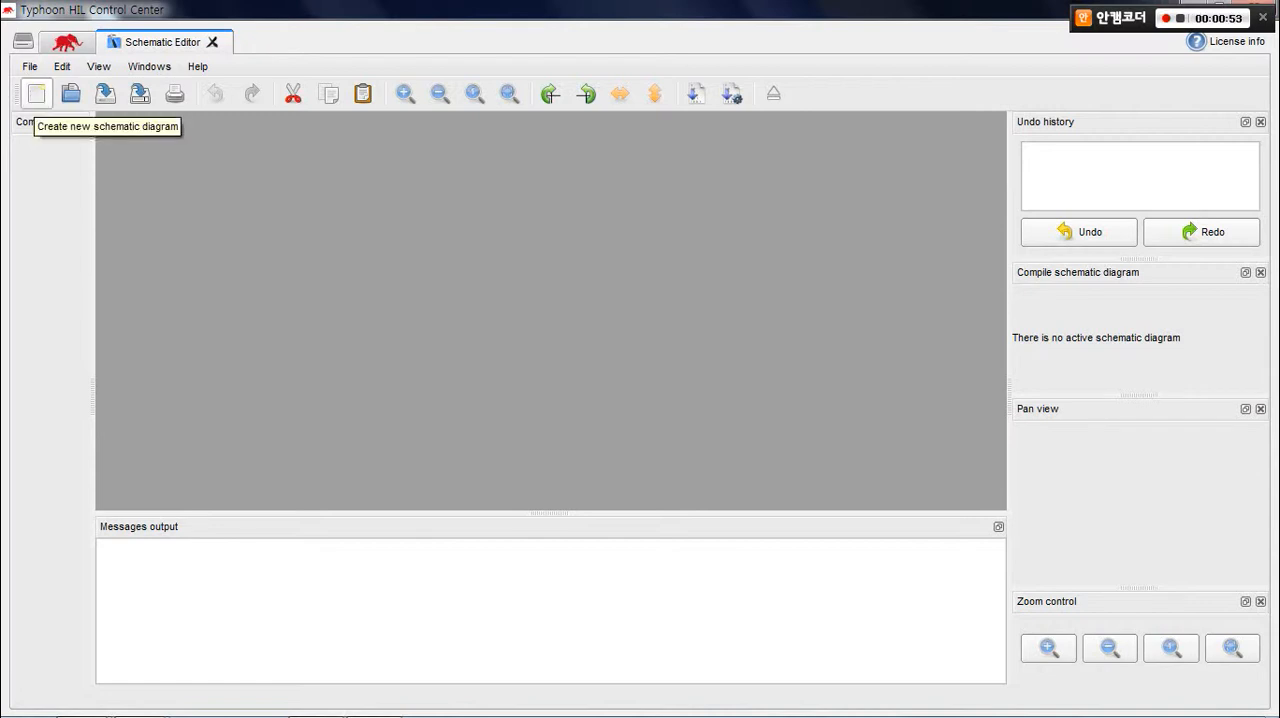
click(36, 94)
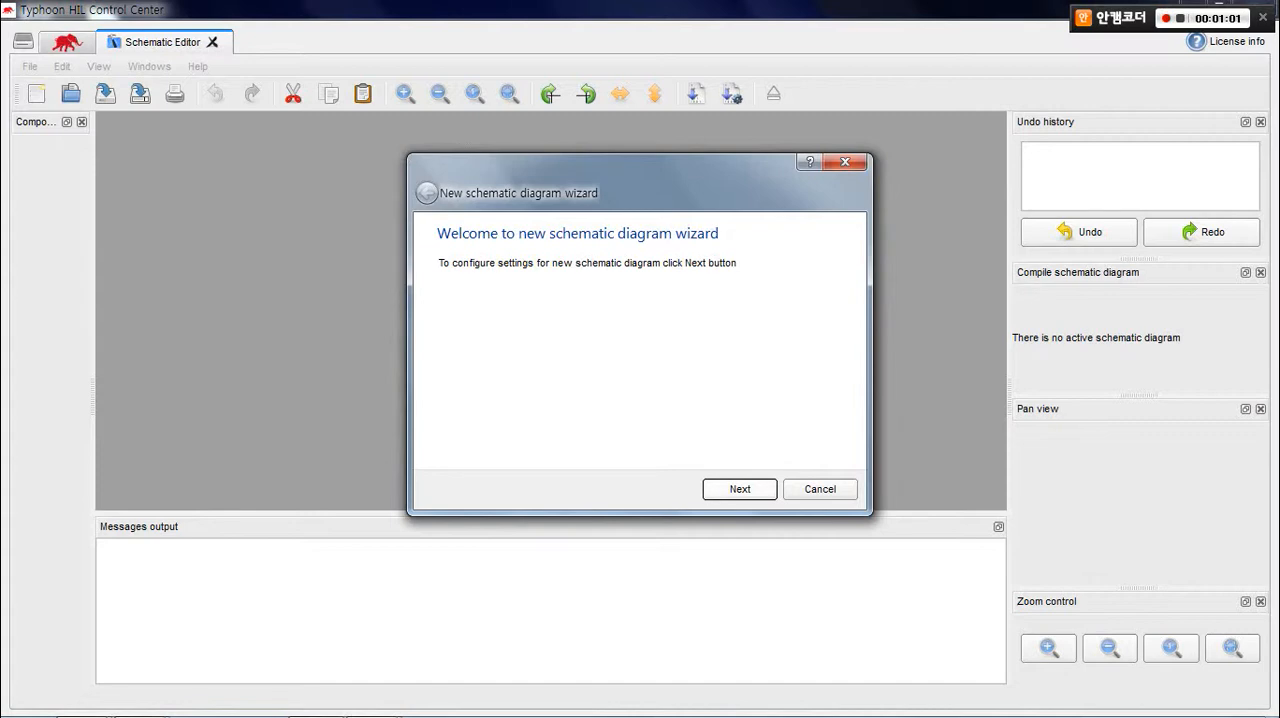
key(Return)
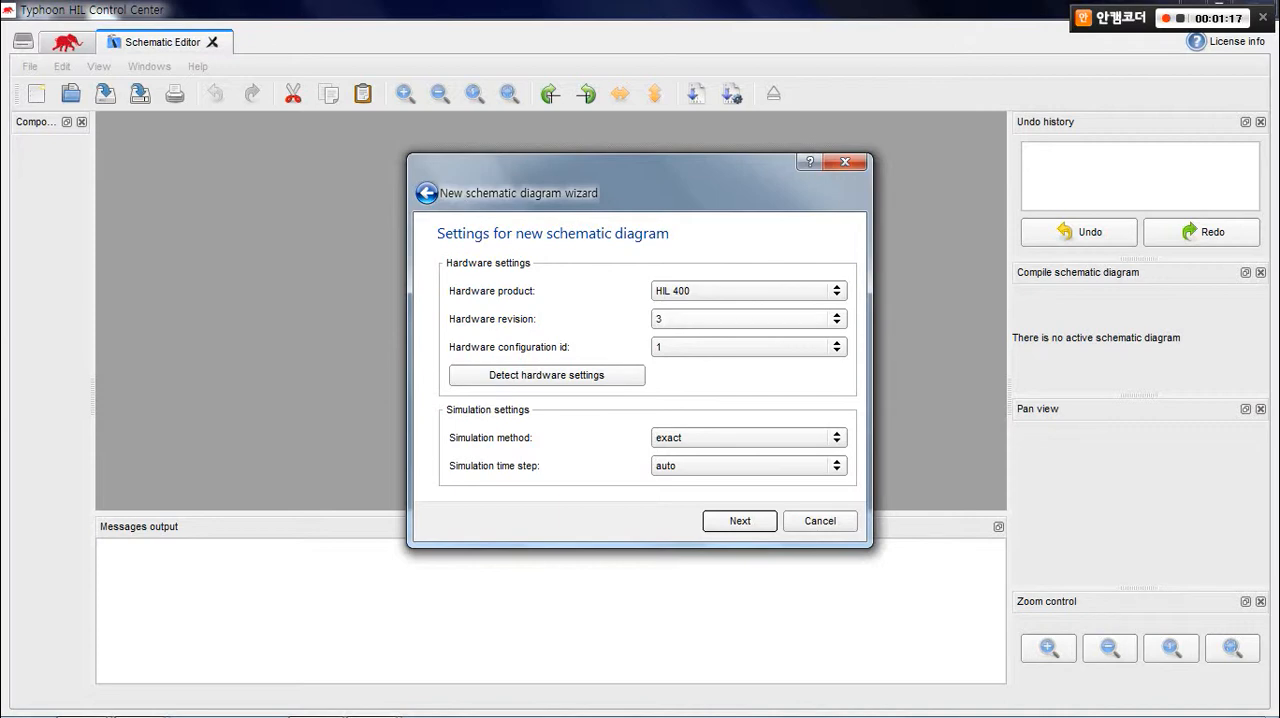
Choose HIL 602 as the hardware product for the new schematic.
click(686, 292)
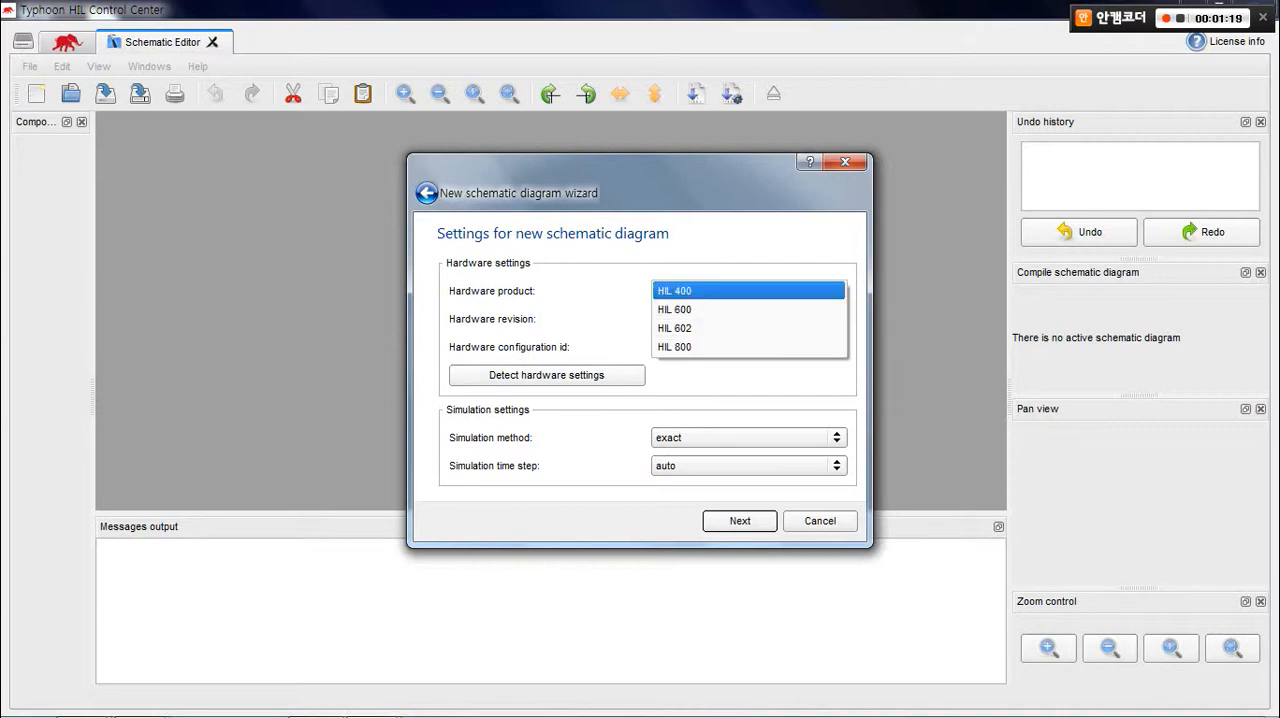
key(Down)
key(Down)
key(Down)
key(Up)
key(Return)
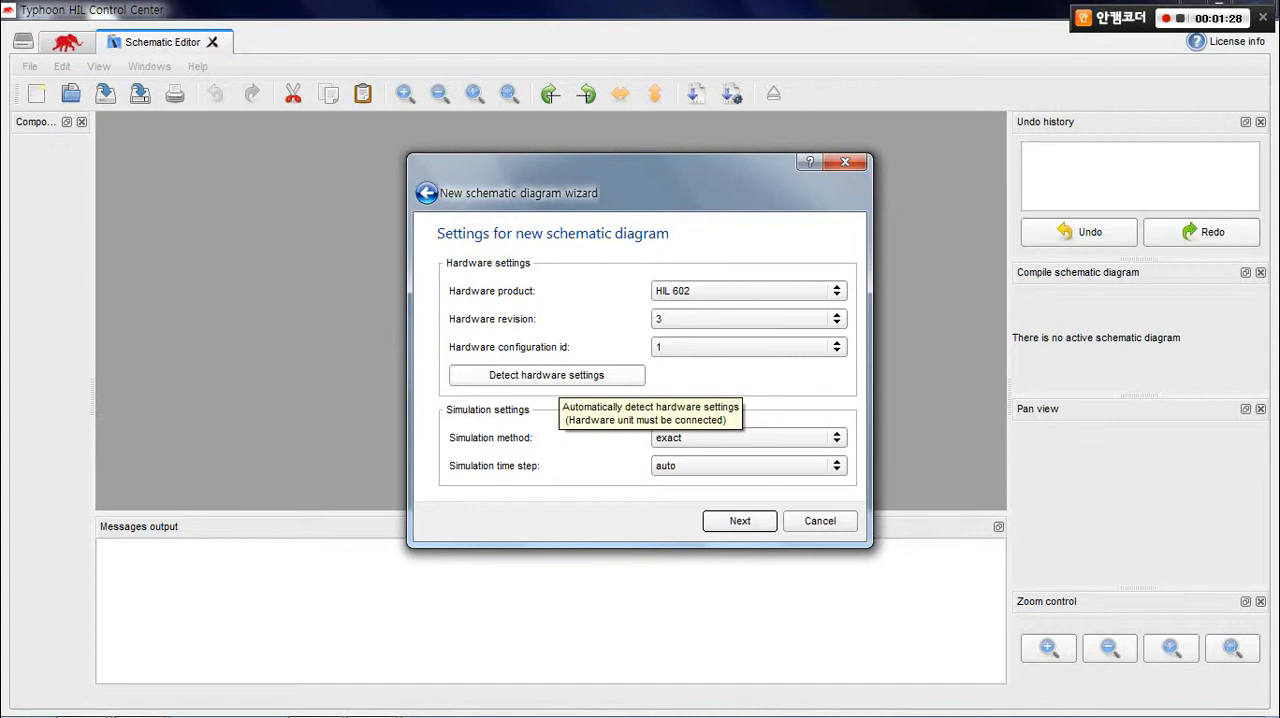
Detect the connected hardware's settings automatically and finish creating the new schematic diagram.
click(620, 378)
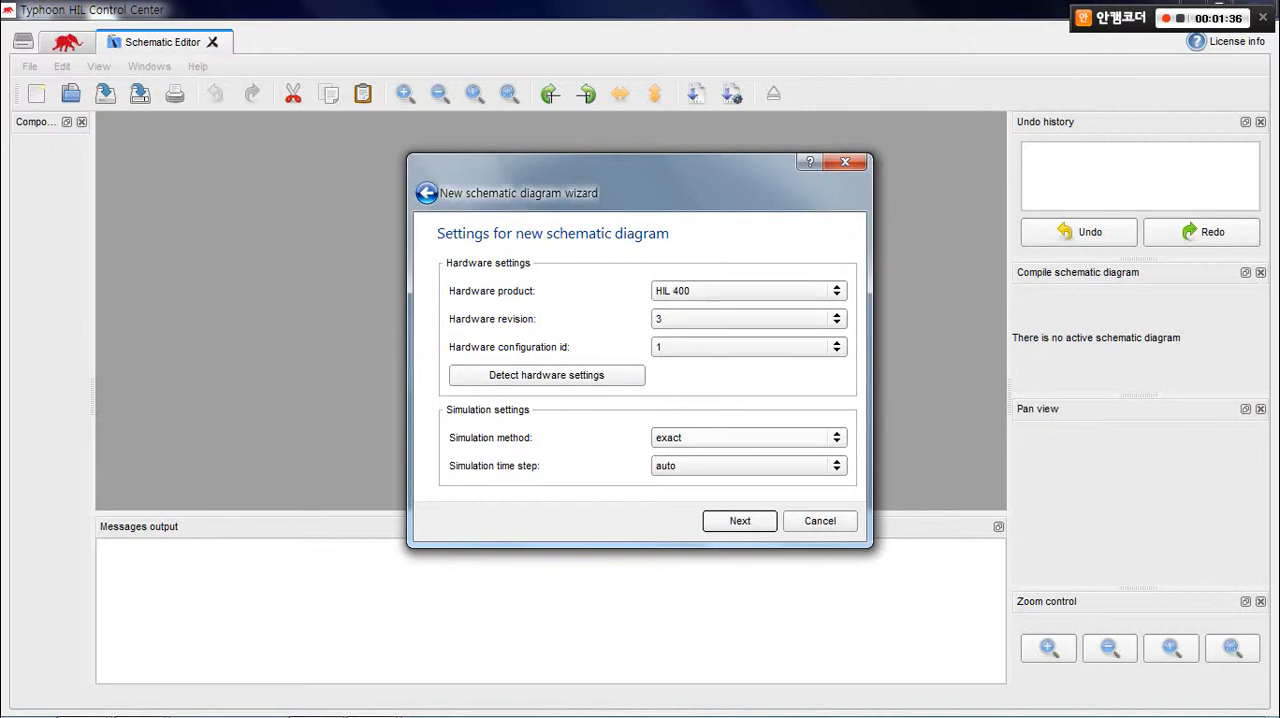
key(Return)
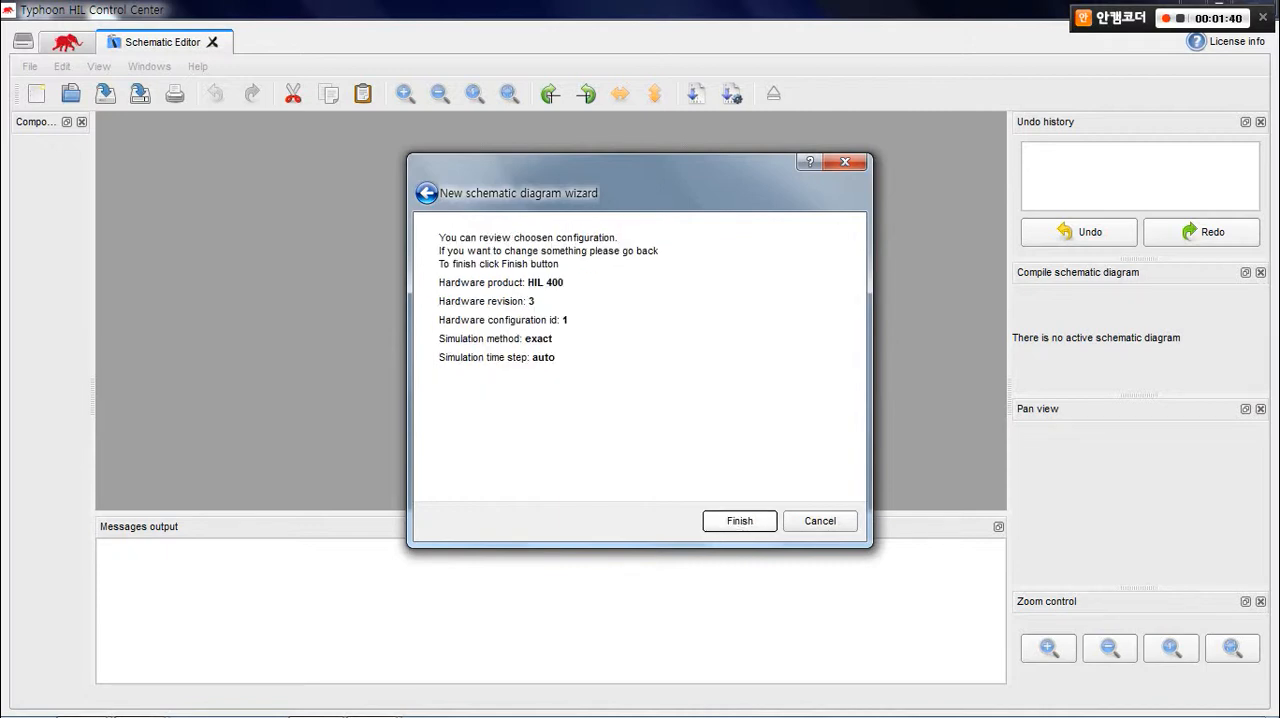
key(Return)
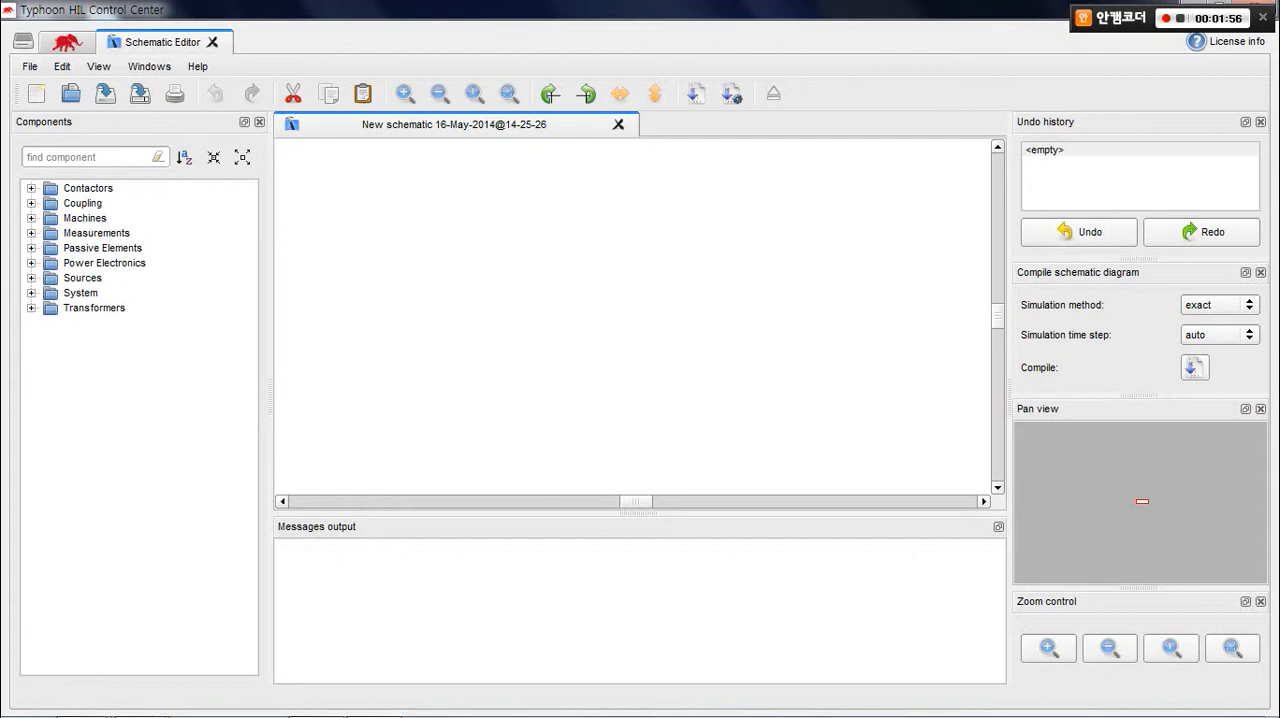
Examine the components available under Contactors, Machines, Measurements, Passive Elements, Power Electronics, Sources and Transformers.
click(32, 188)
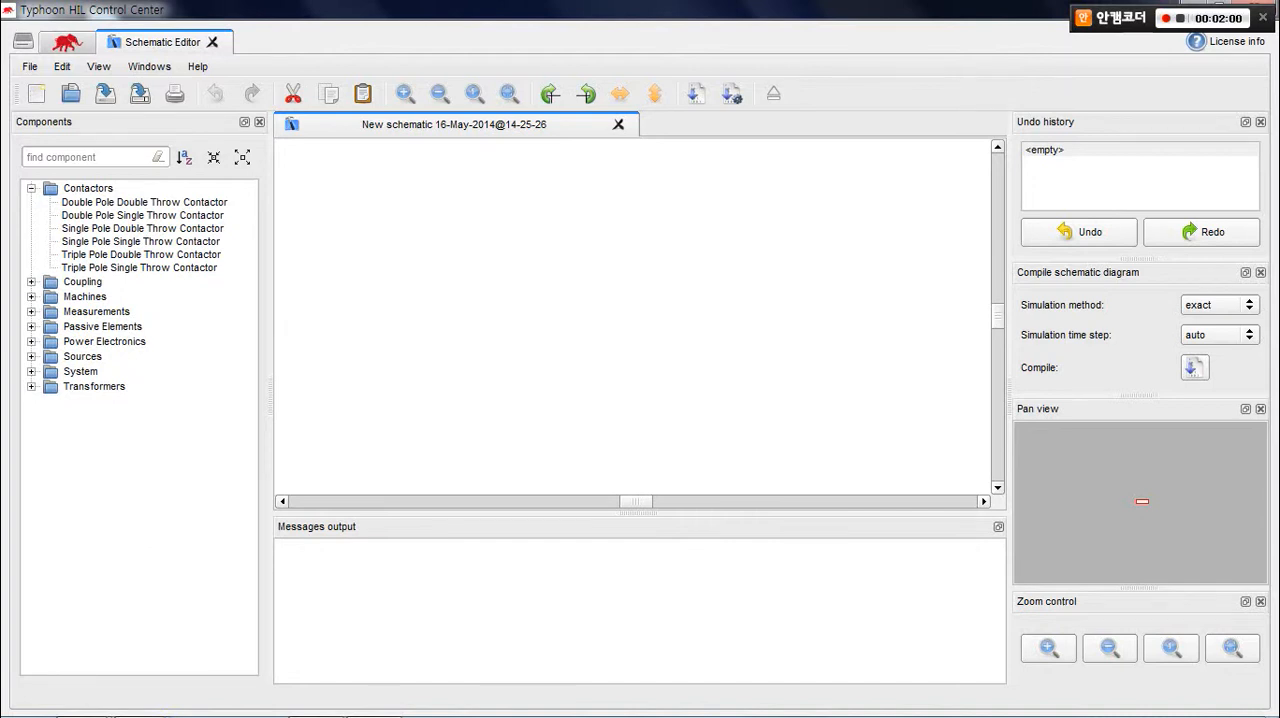
click(32, 297)
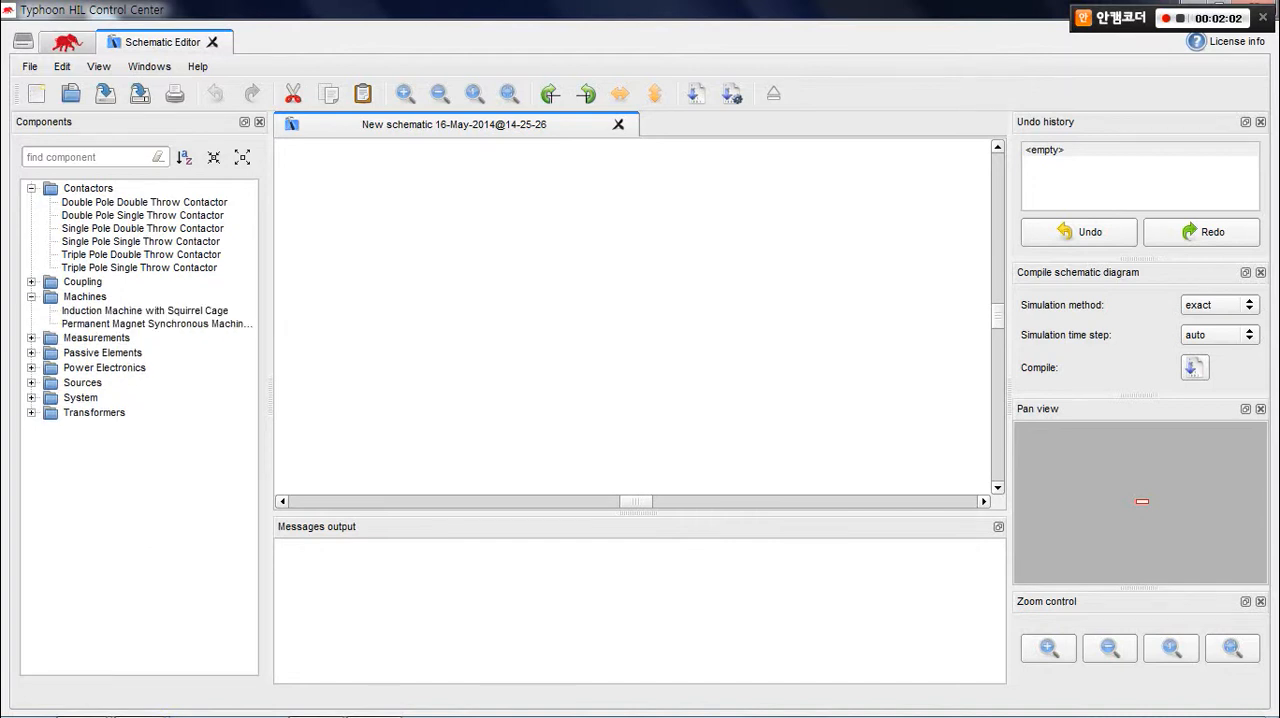
click(32, 338)
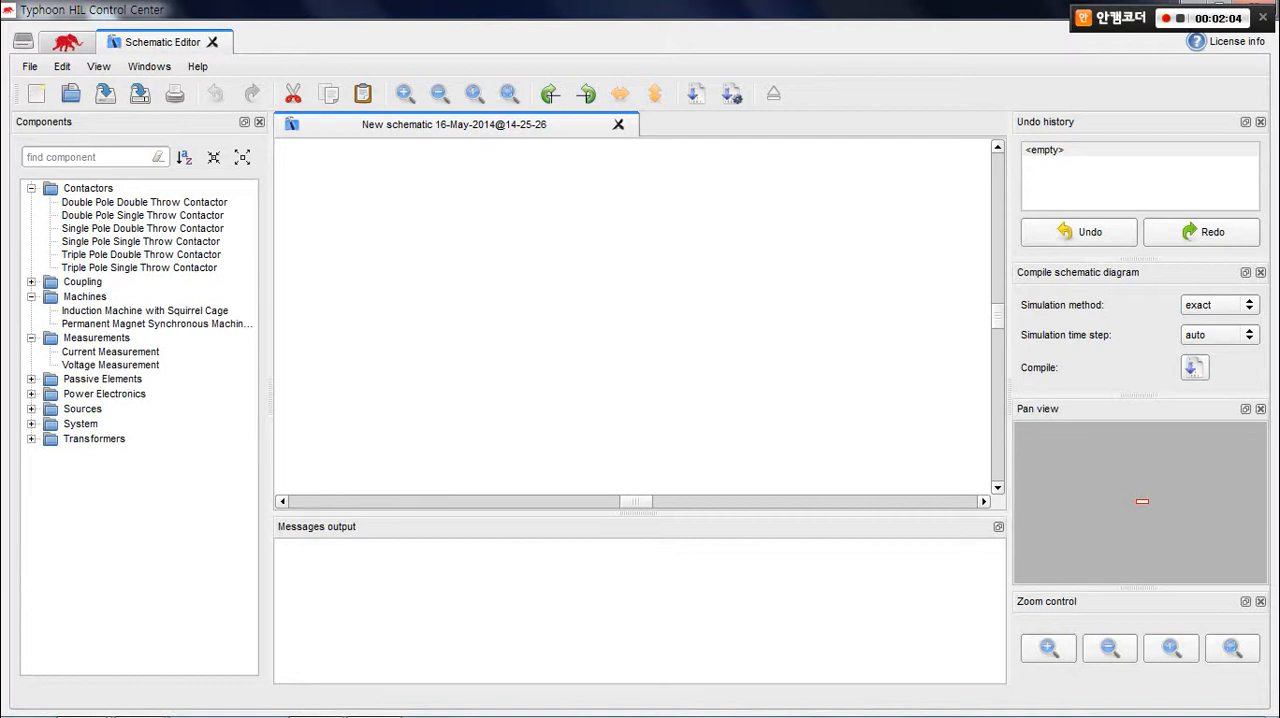
click(32, 379)
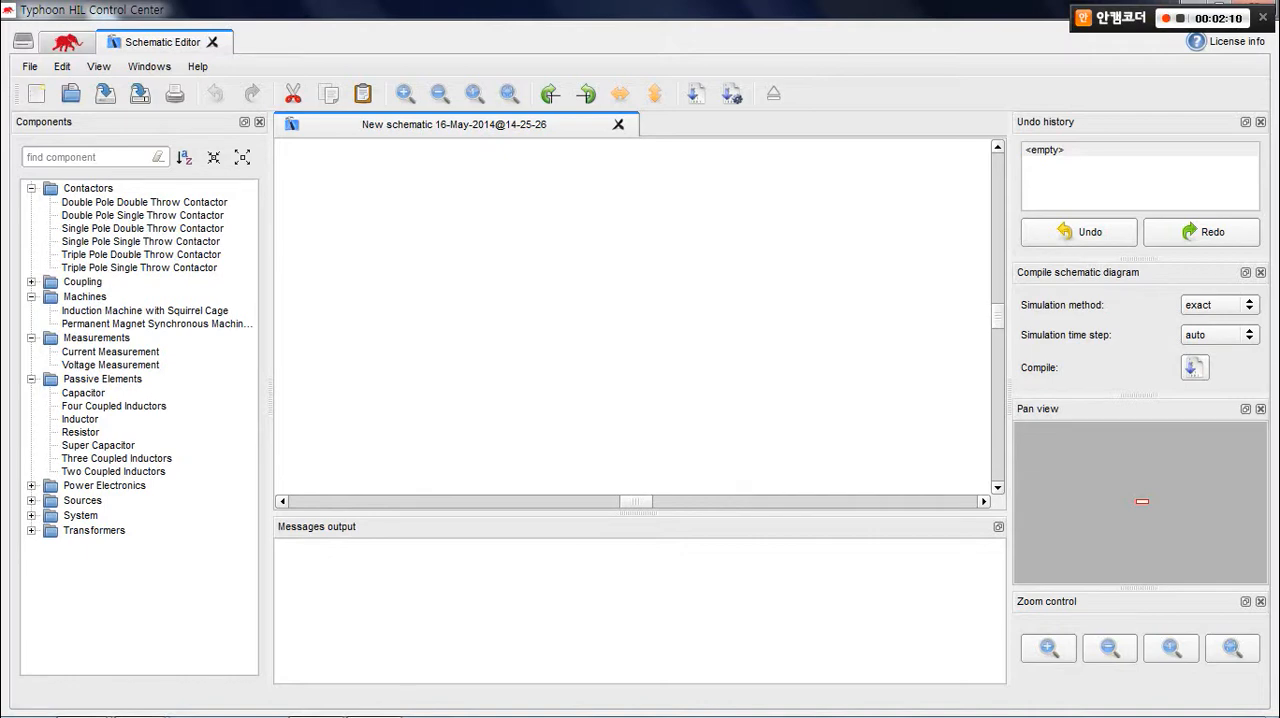
click(31, 486)
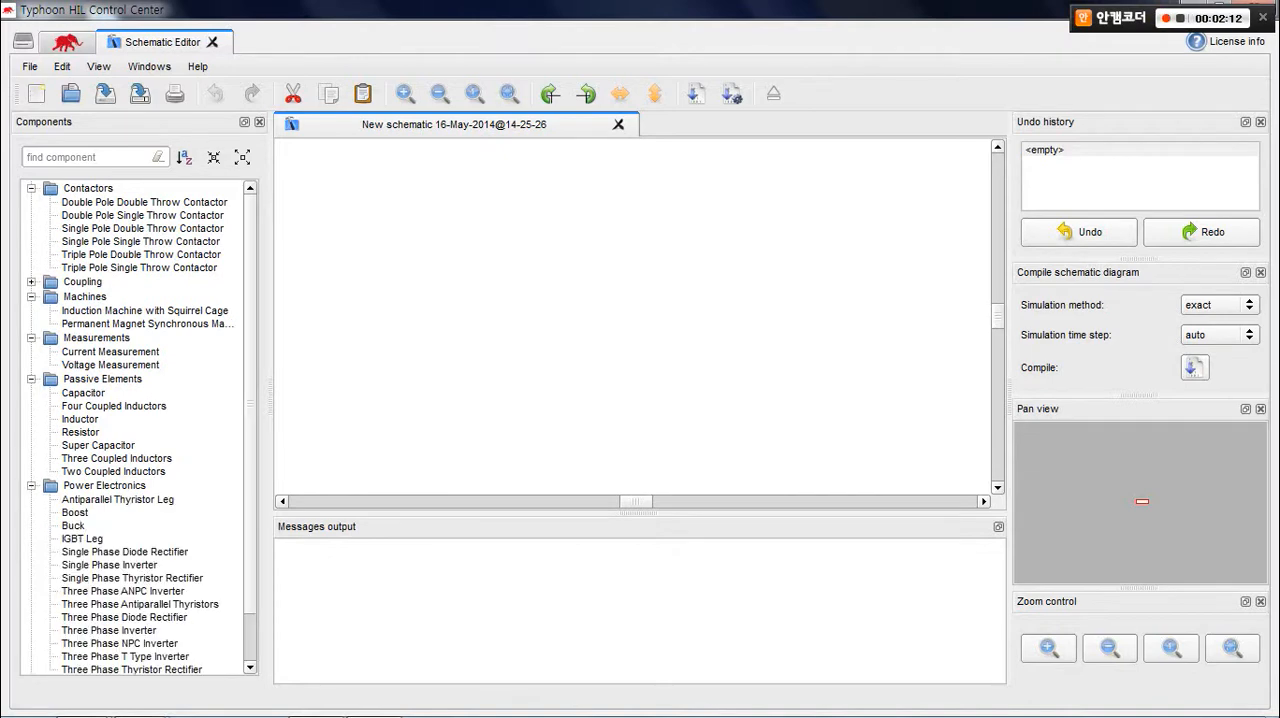
scroll(139, 428, down, 1)
scroll(139, 428, down, 1)
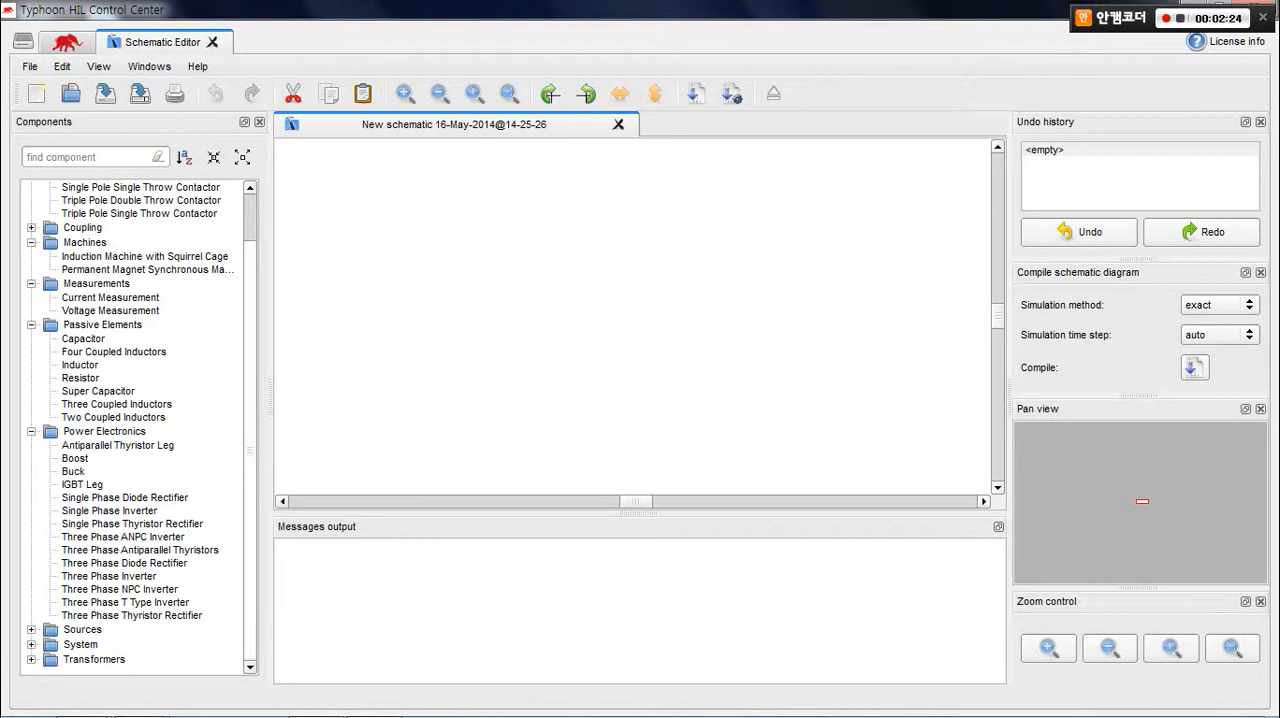
click(31, 630)
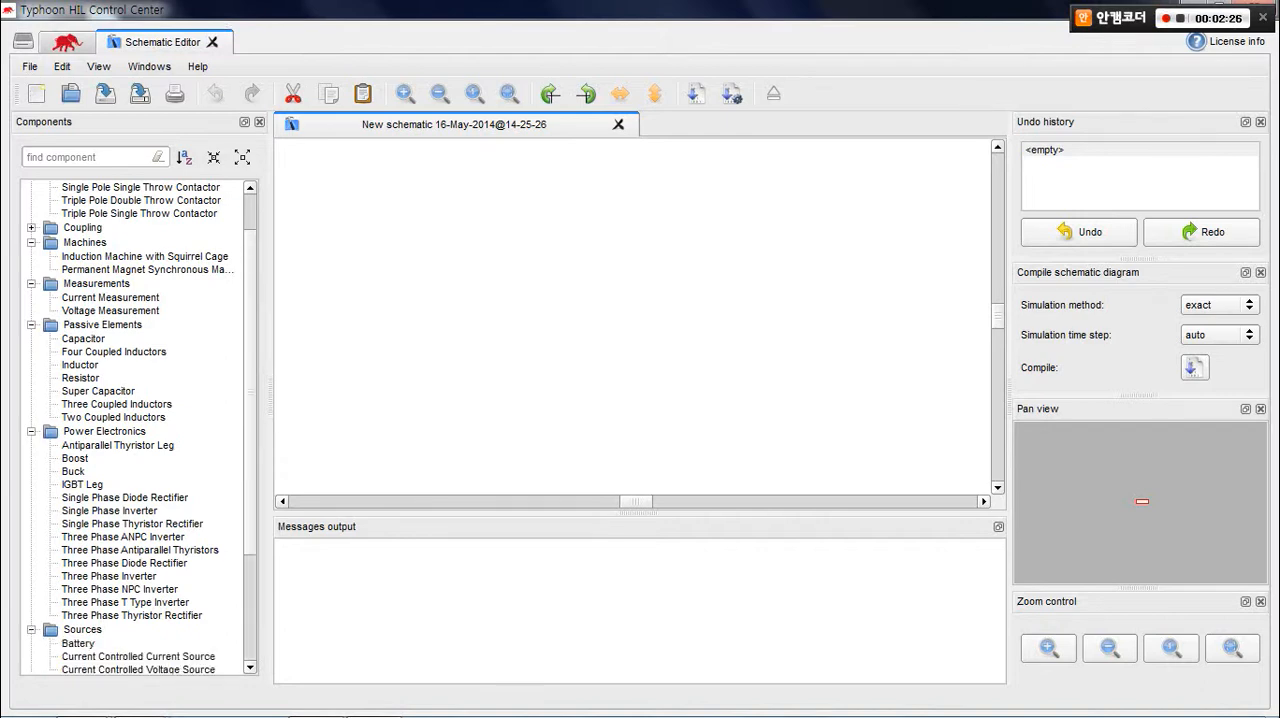
scroll(31, 630, down, 4)
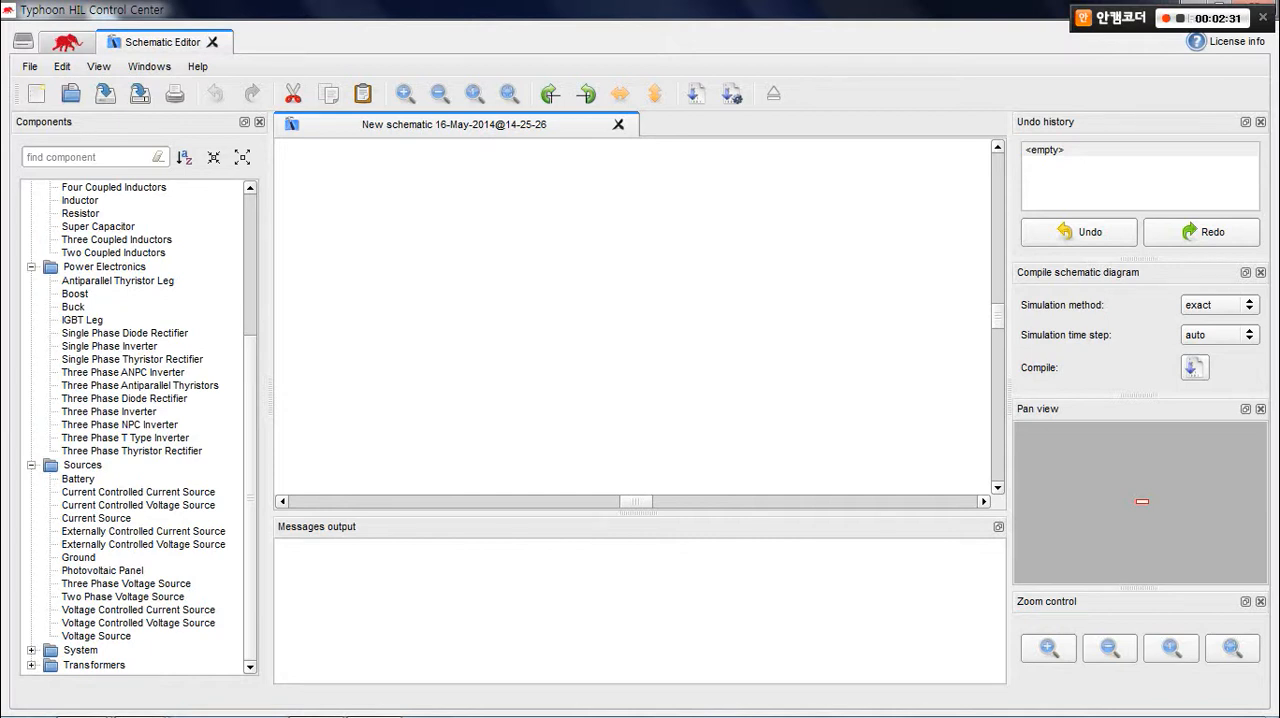
click(31, 665)
scroll(141, 428, down, 1)
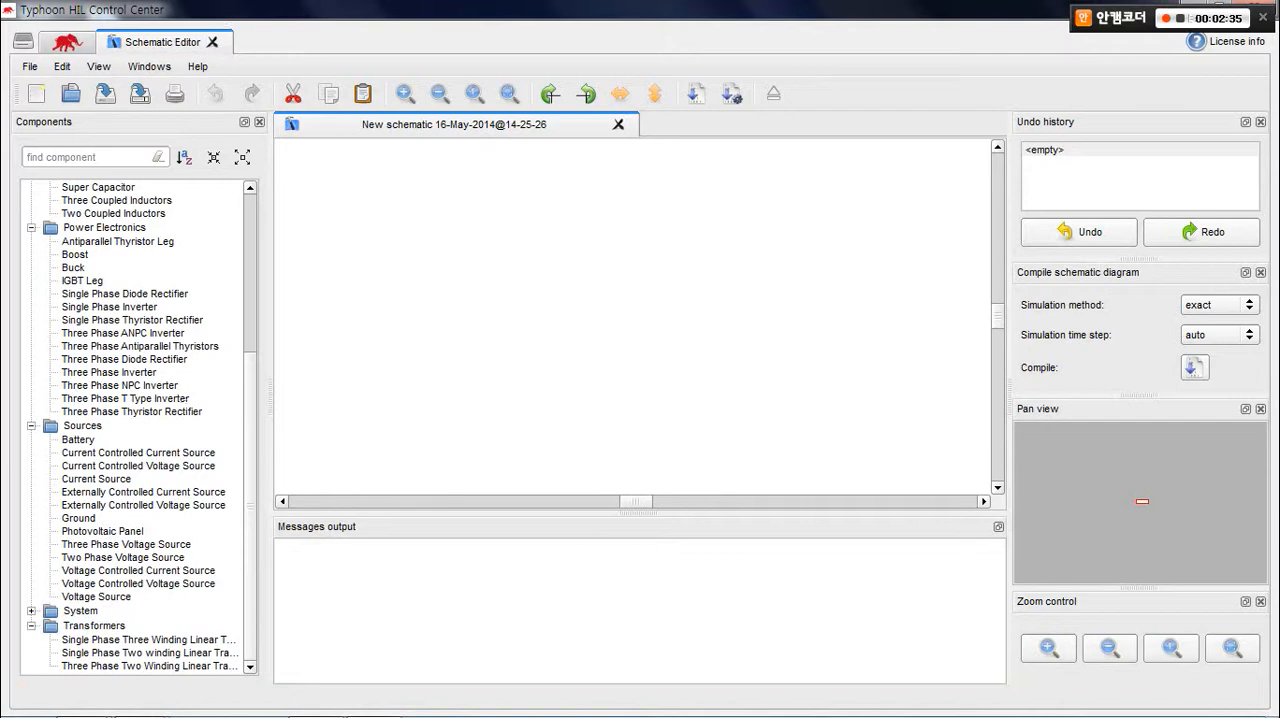
scroll(141, 428, up, 7)
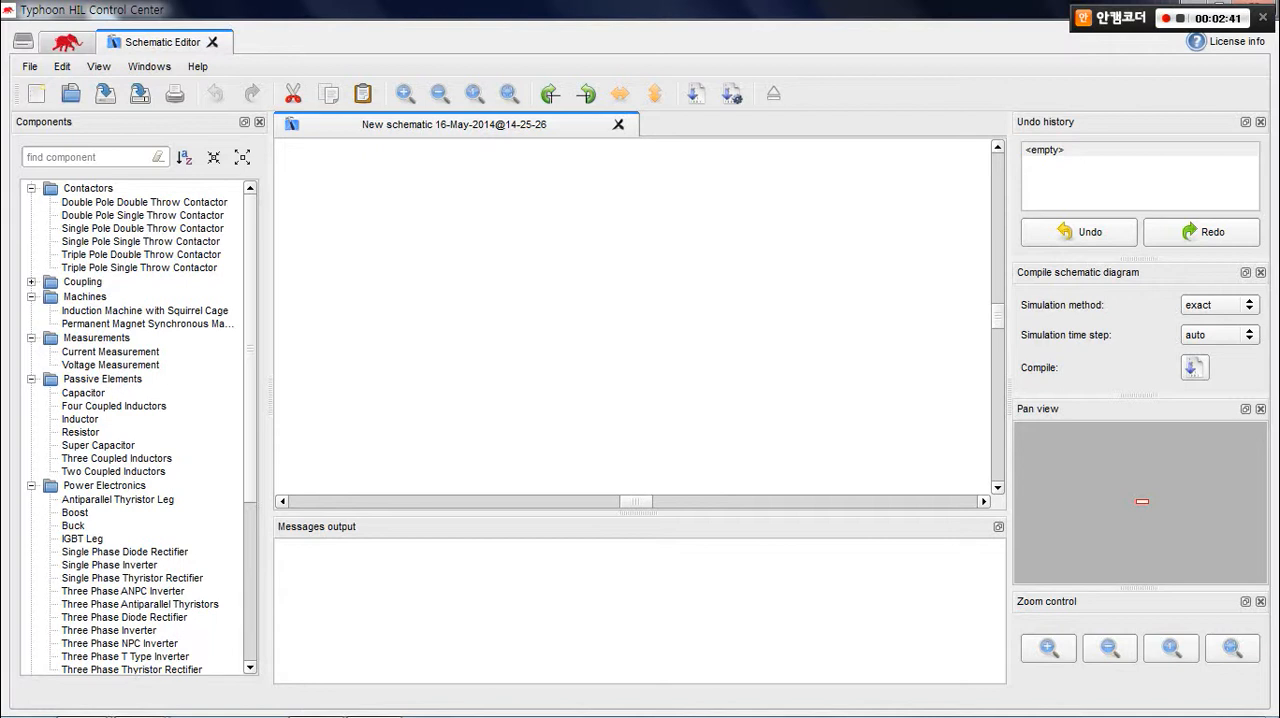
Place a Single Pole Double Throw Contactor and a Single Pole Single Throw Contactor, wiring S0 of the first to IN of the second.
click(142, 229)
drag(142, 229, 454, 251)
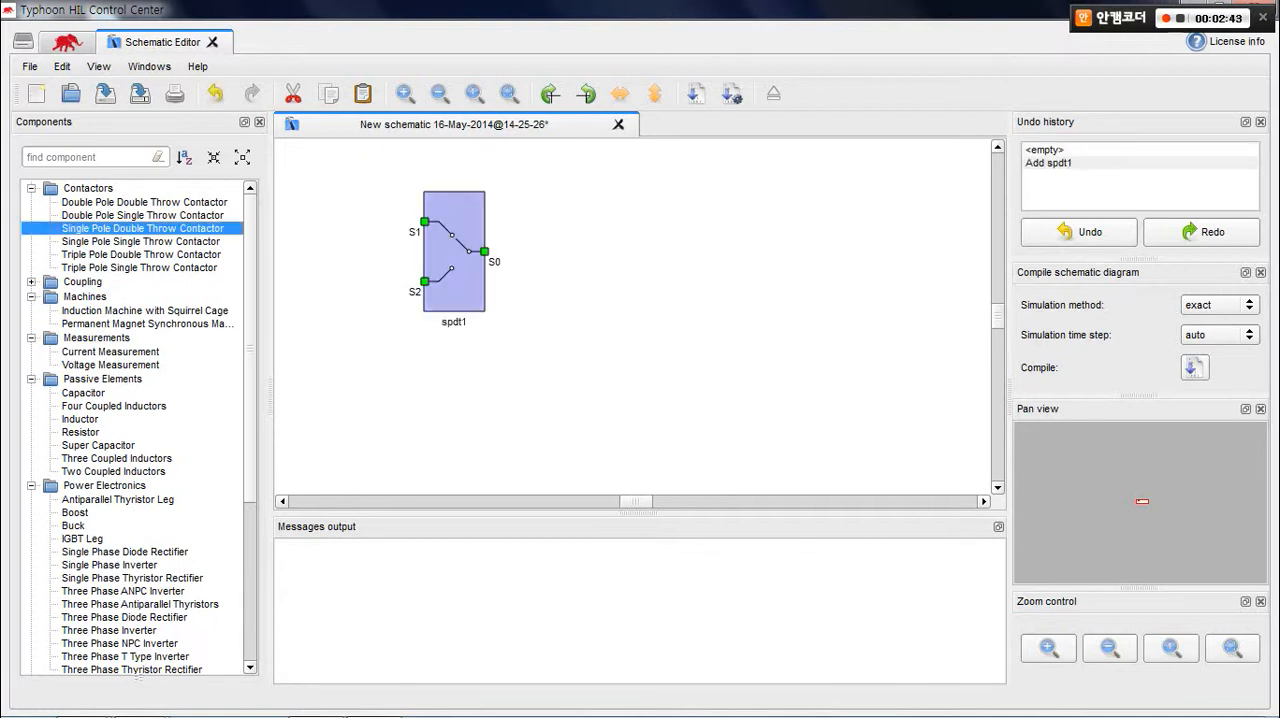
click(141, 242)
drag(141, 242, 678, 245)
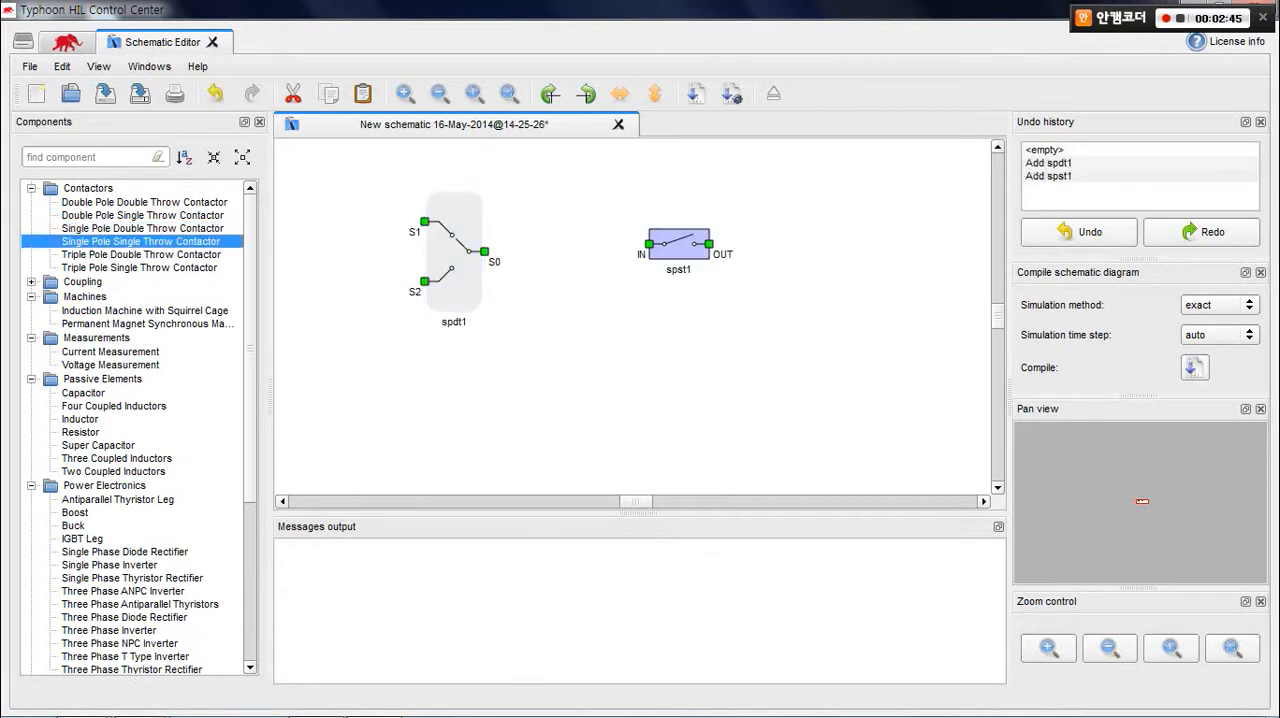
drag(484, 251, 649, 244)
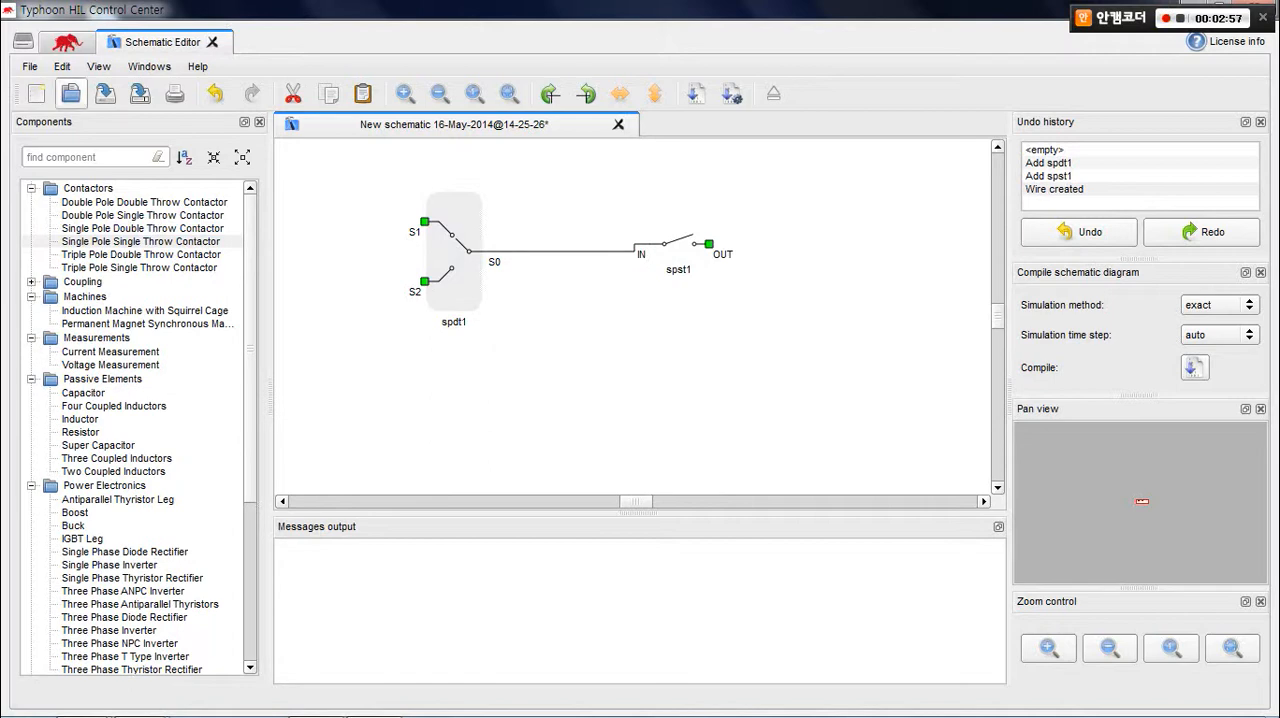
Open the example schematic TI_GridInverter_PQmode from the ti_control_panel folder.
click(70, 95)
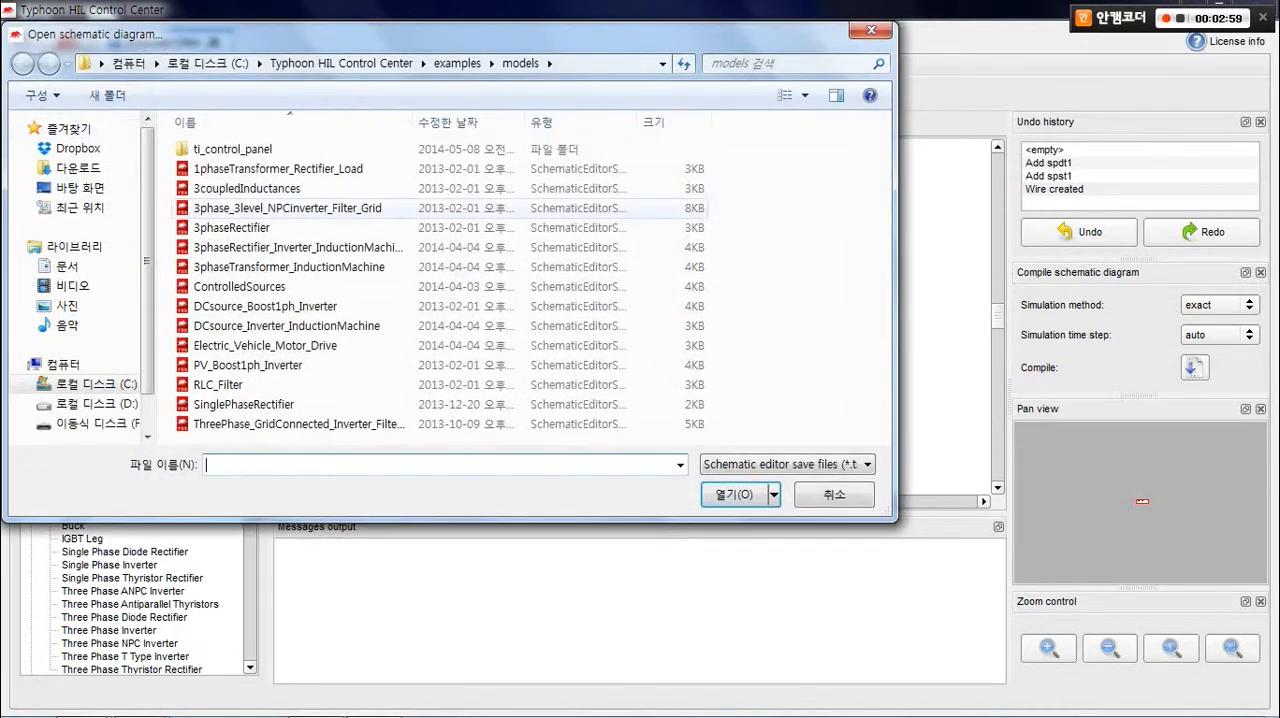
double_click(232, 149)
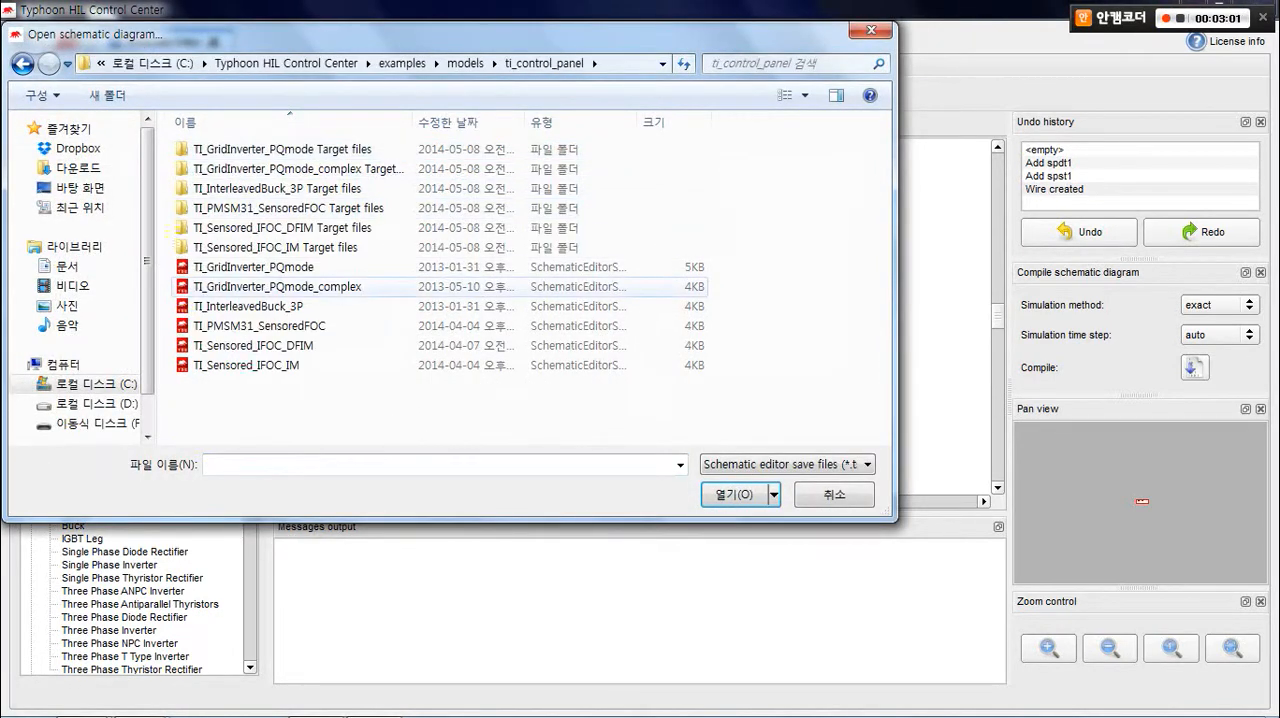
click(253, 267)
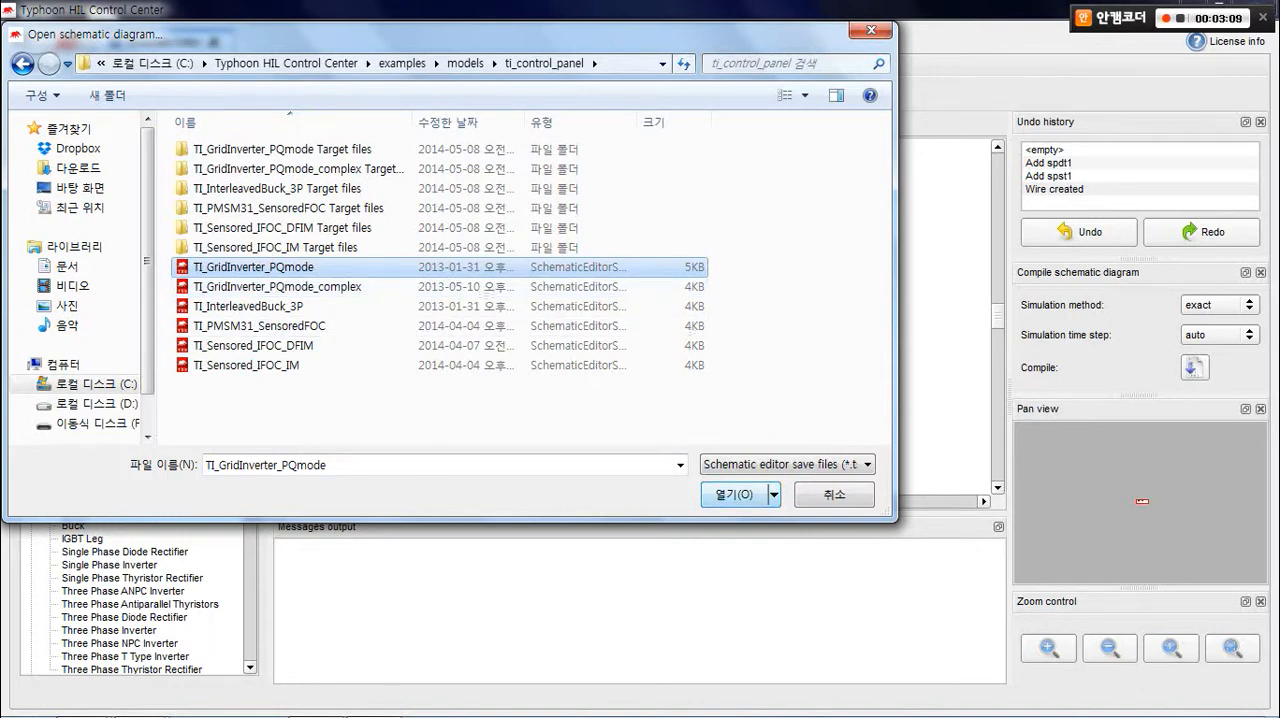
click(733, 494)
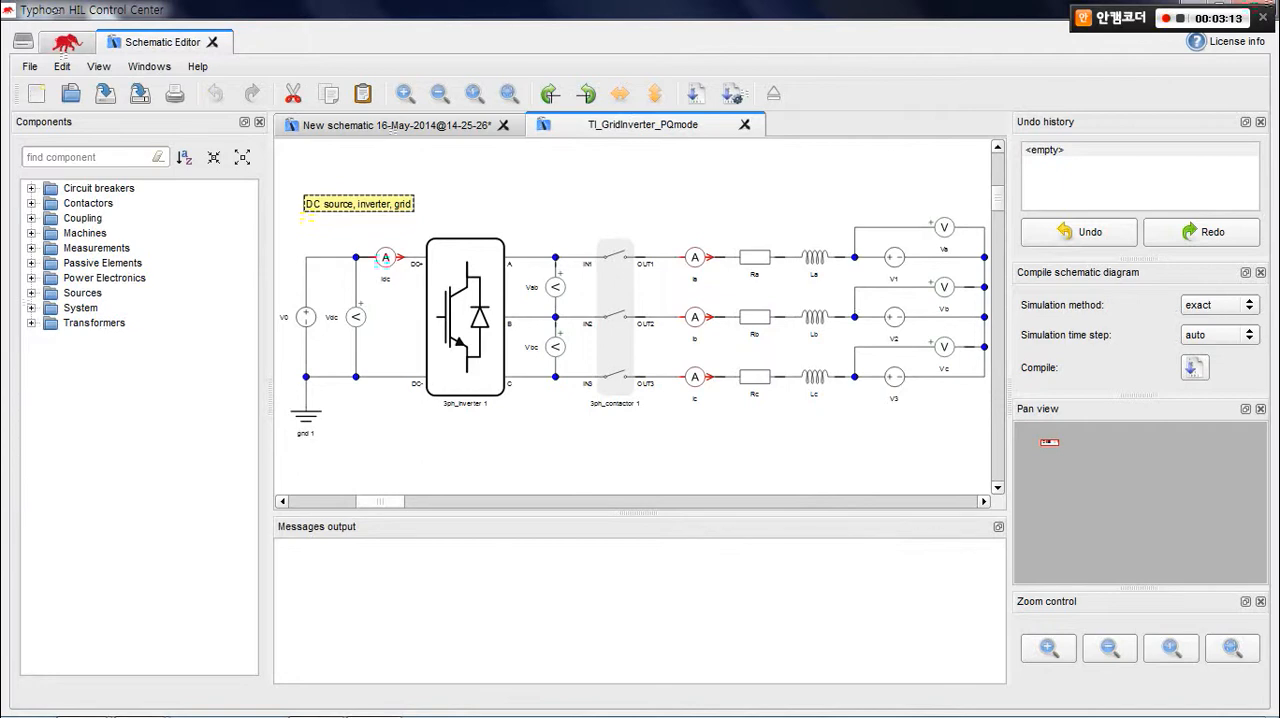
Examine the grid inverter schematic's inverter, contactor, voltage sources, current and voltage measurements, and filter elements.
click(466, 317)
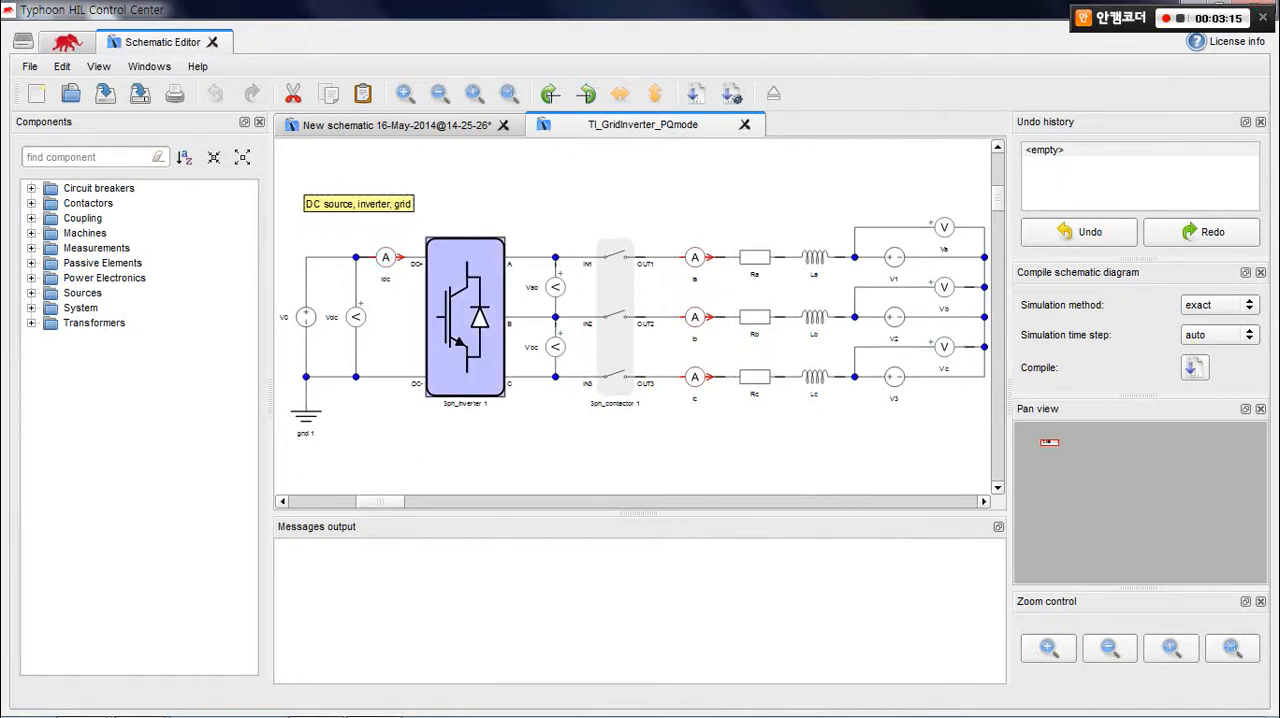
click(615, 317)
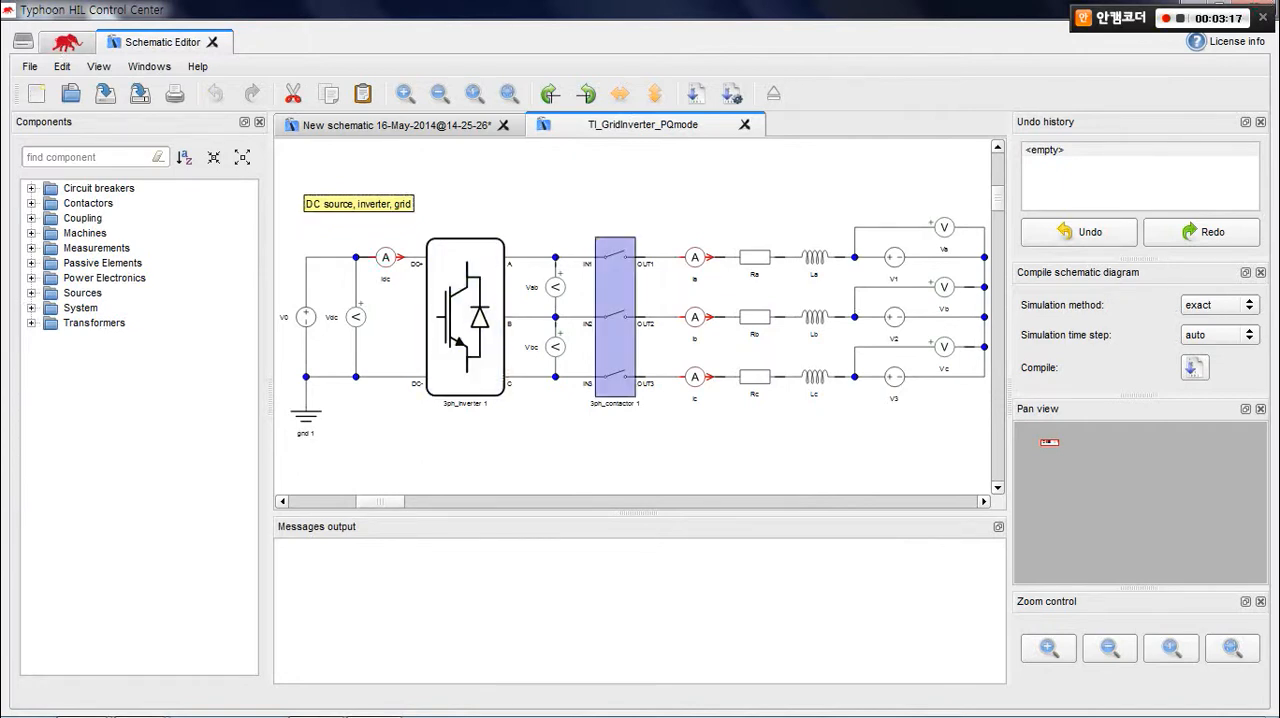
click(840, 415)
click(894, 377)
click(894, 317)
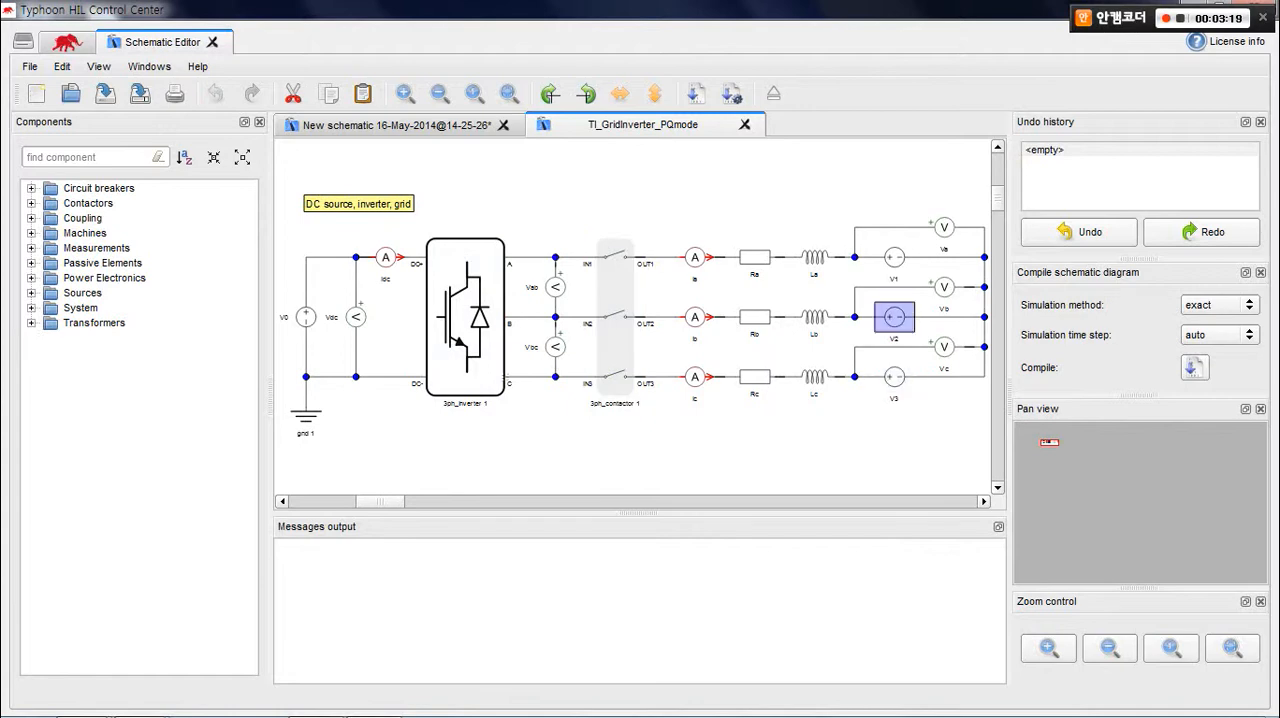
click(894, 257)
click(306, 317)
click(356, 317)
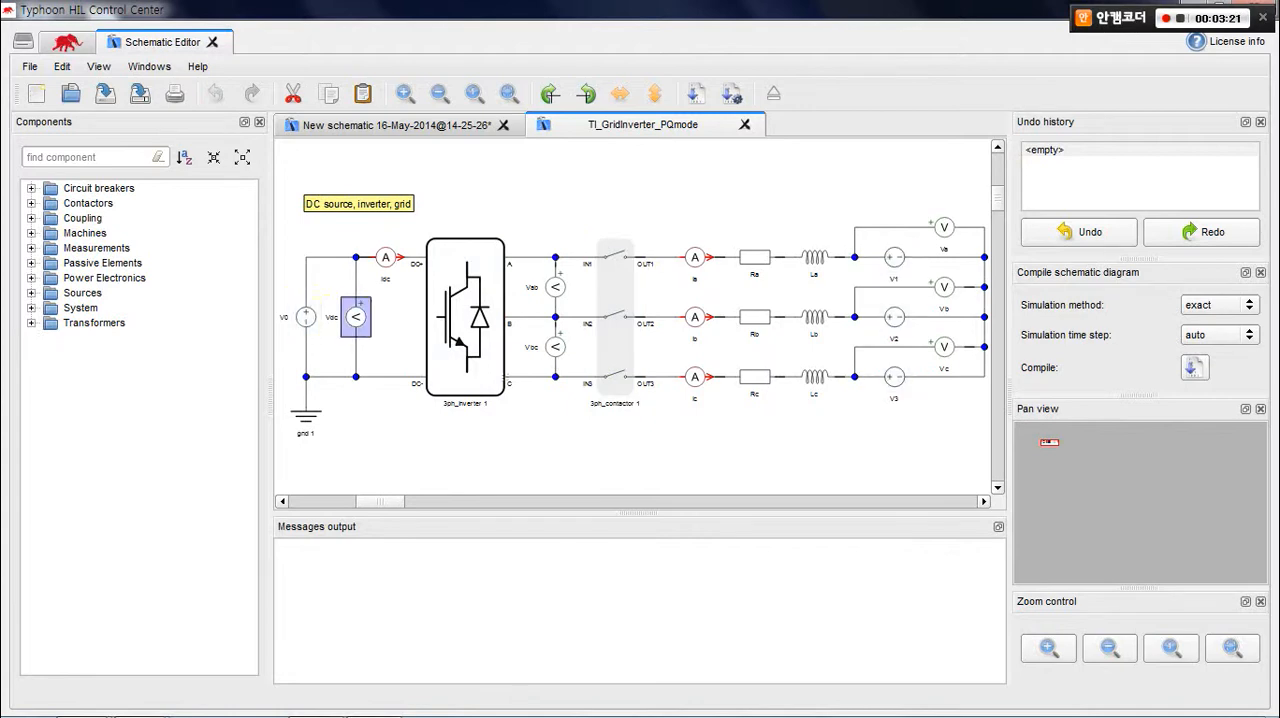
click(386, 257)
click(555, 287)
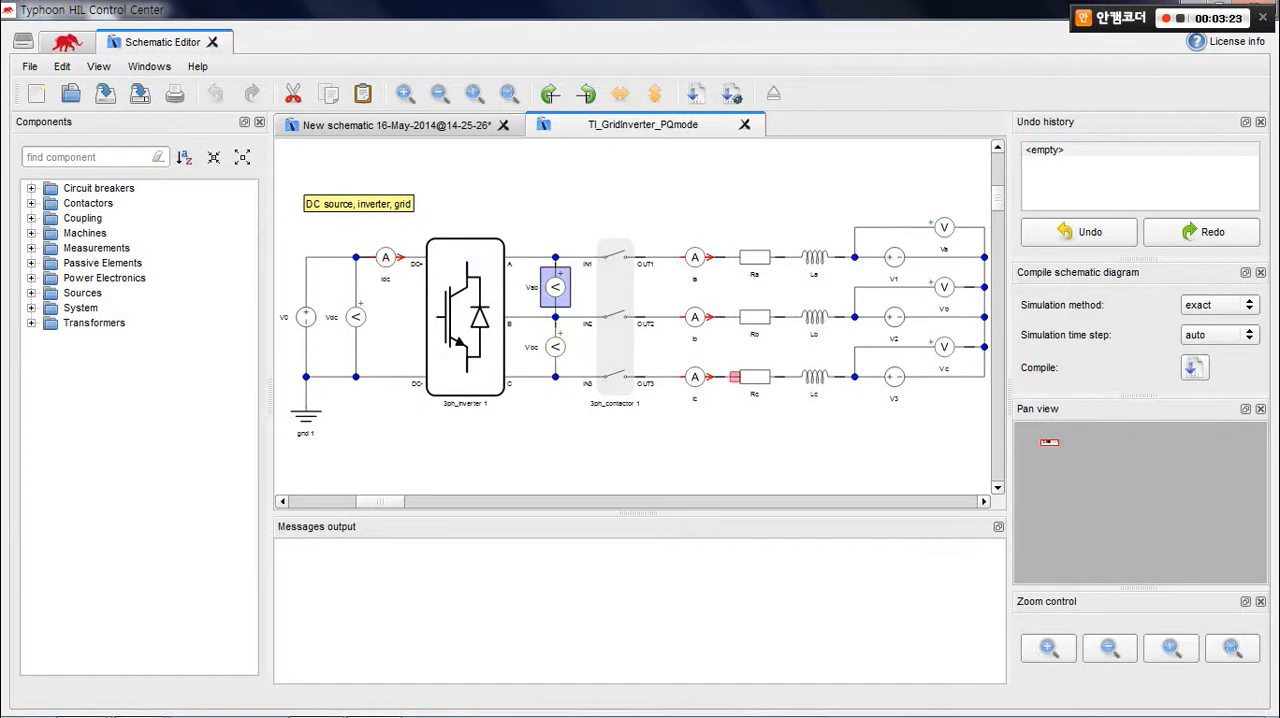
click(695, 377)
ctrl+click(695, 317)
ctrl+click(695, 257)
click(566, 336)
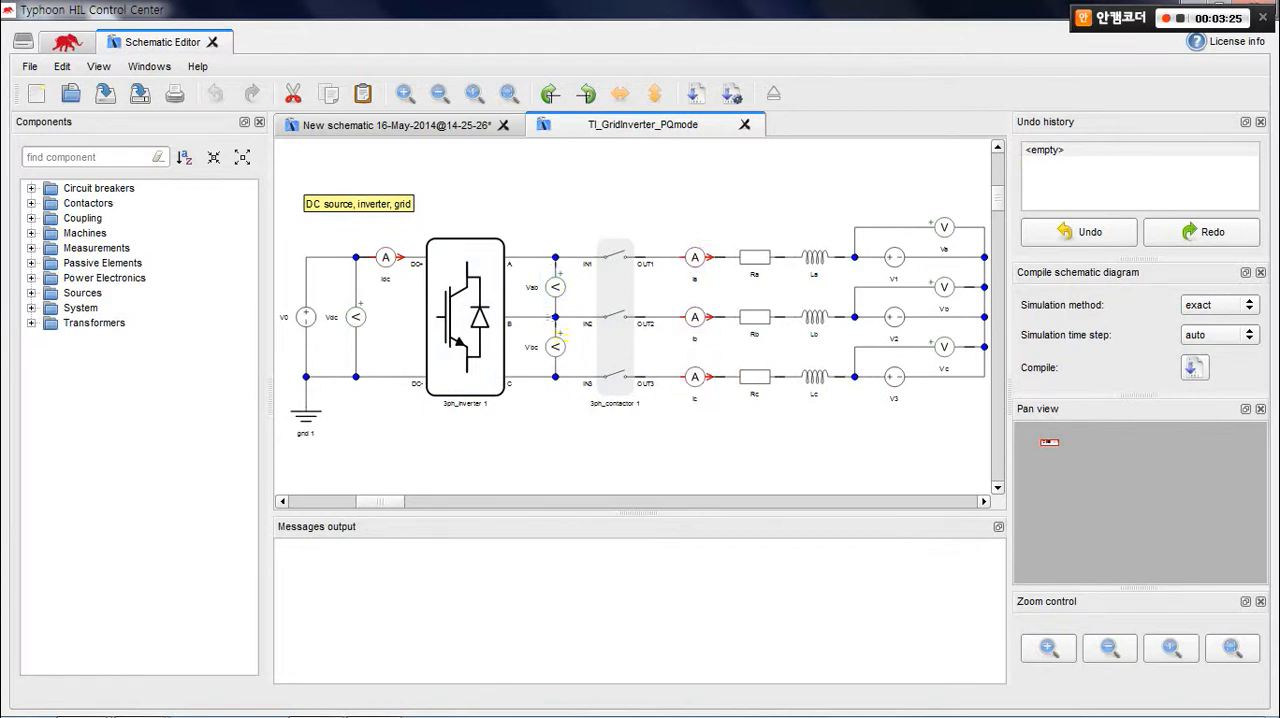
drag(828, 421, 750, 246)
click(750, 240)
Review the three-phase inverter's general properties and accept them as they are.
double_click(466, 317)
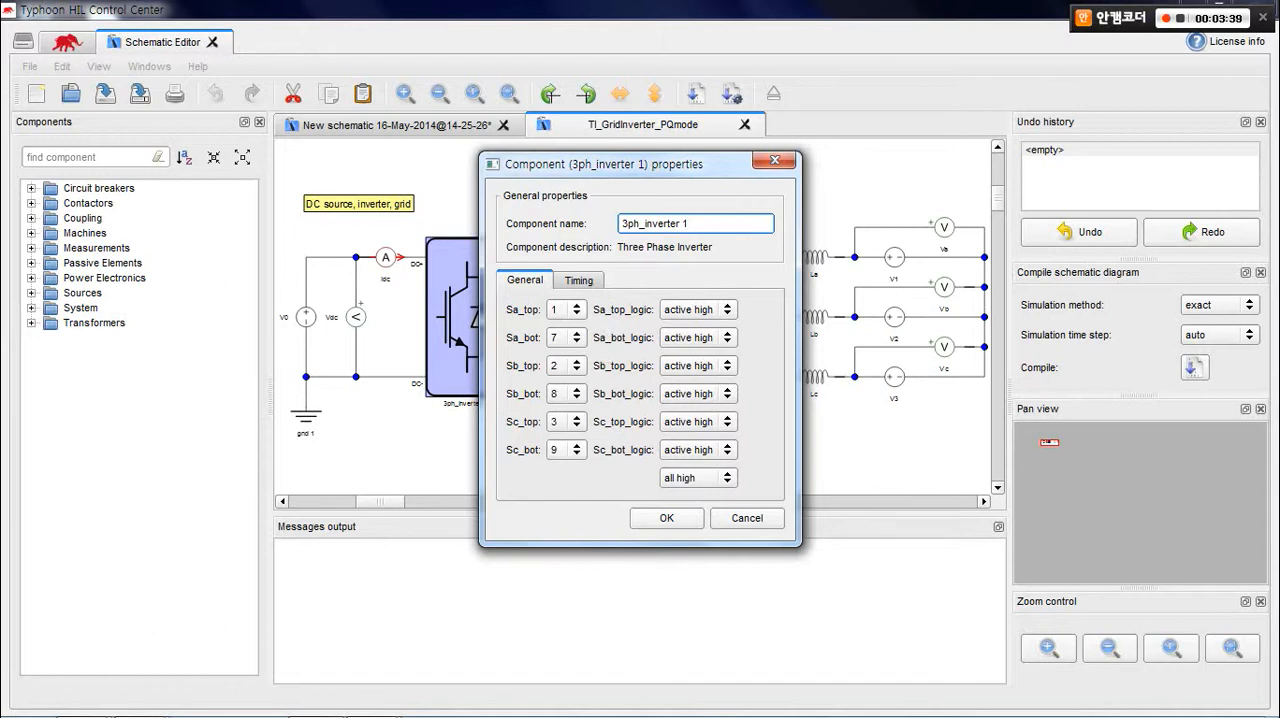
click(652, 518)
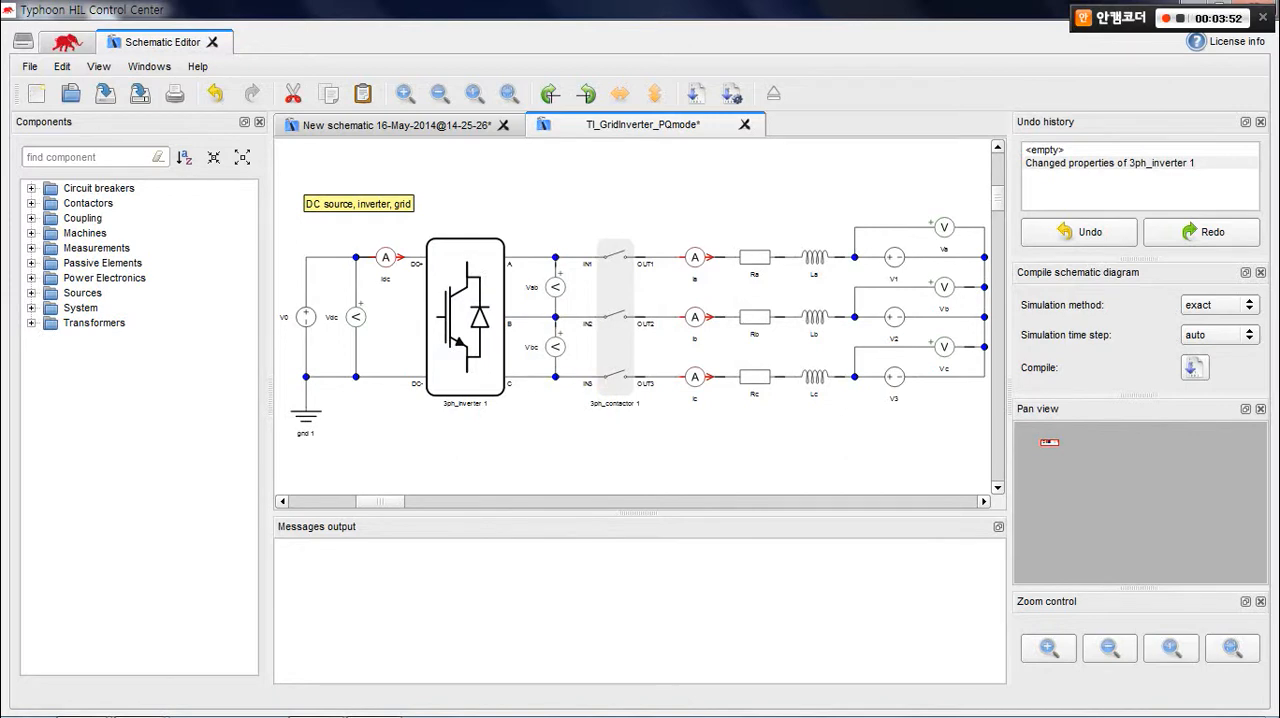
Autodetect the connected device's hardware settings for the schematic and accept the HIL 400, revision 3, configuration 1 setup.
click(62, 66)
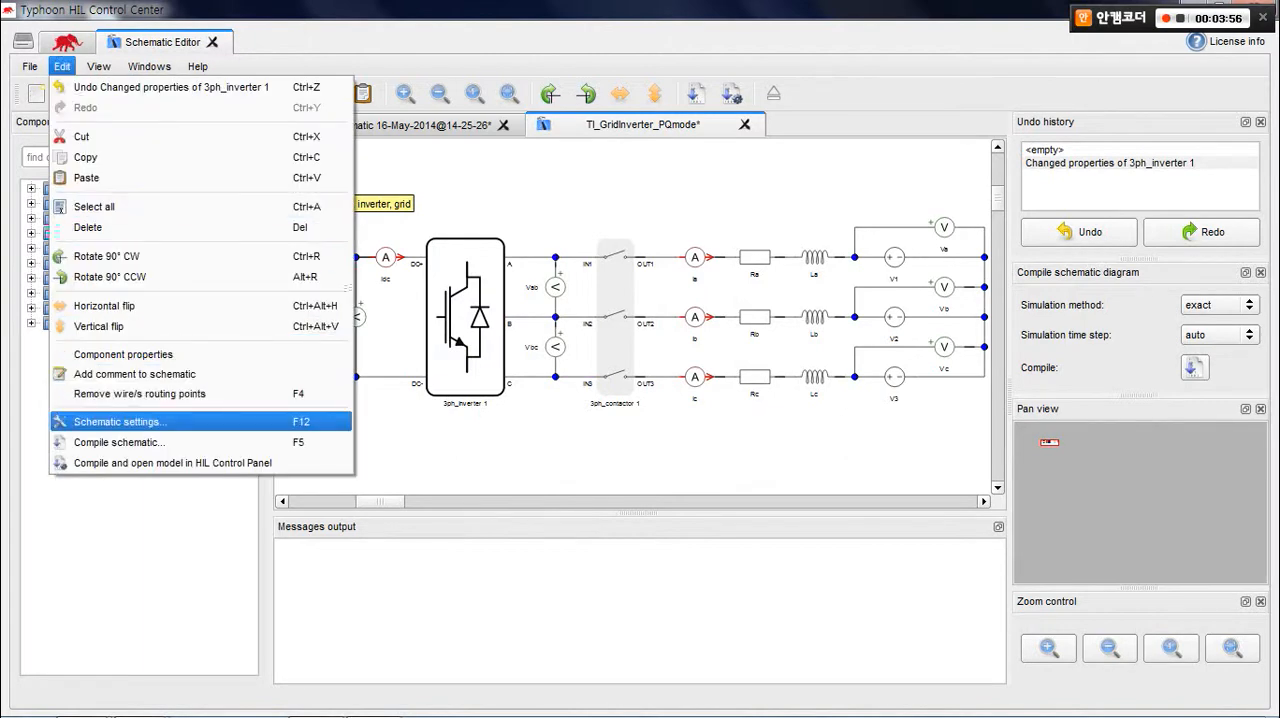
click(120, 422)
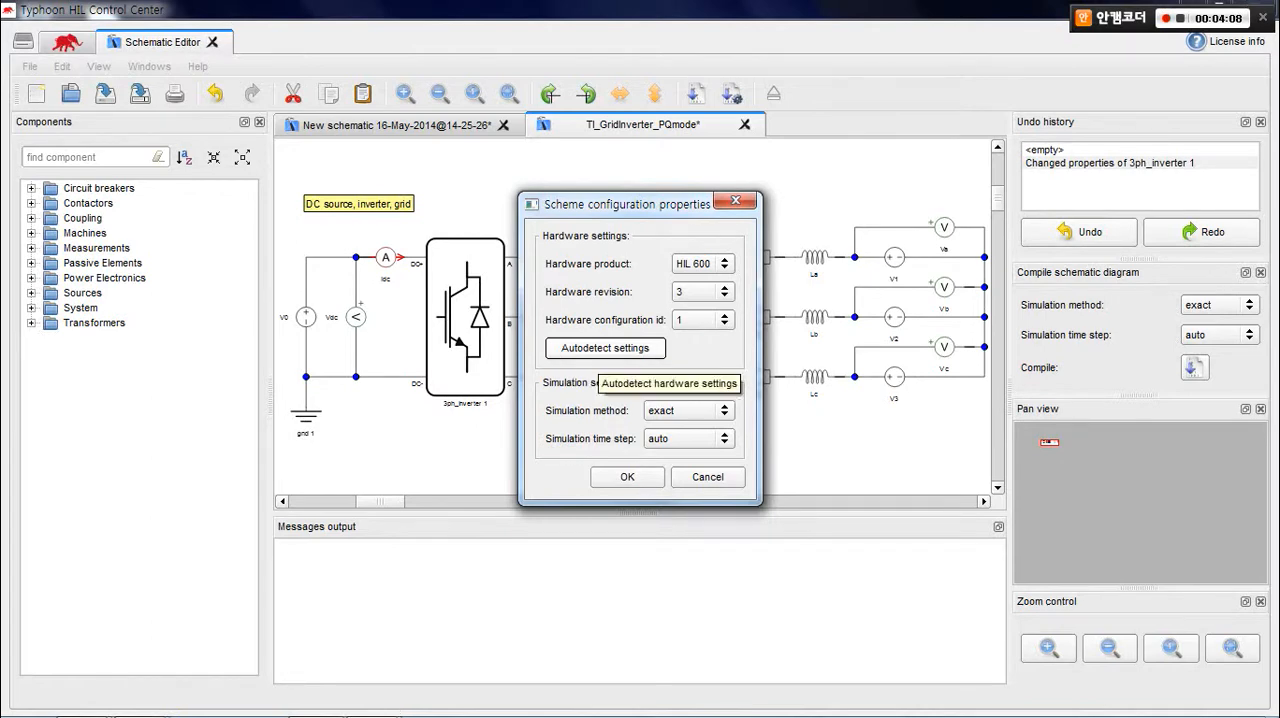
click(605, 350)
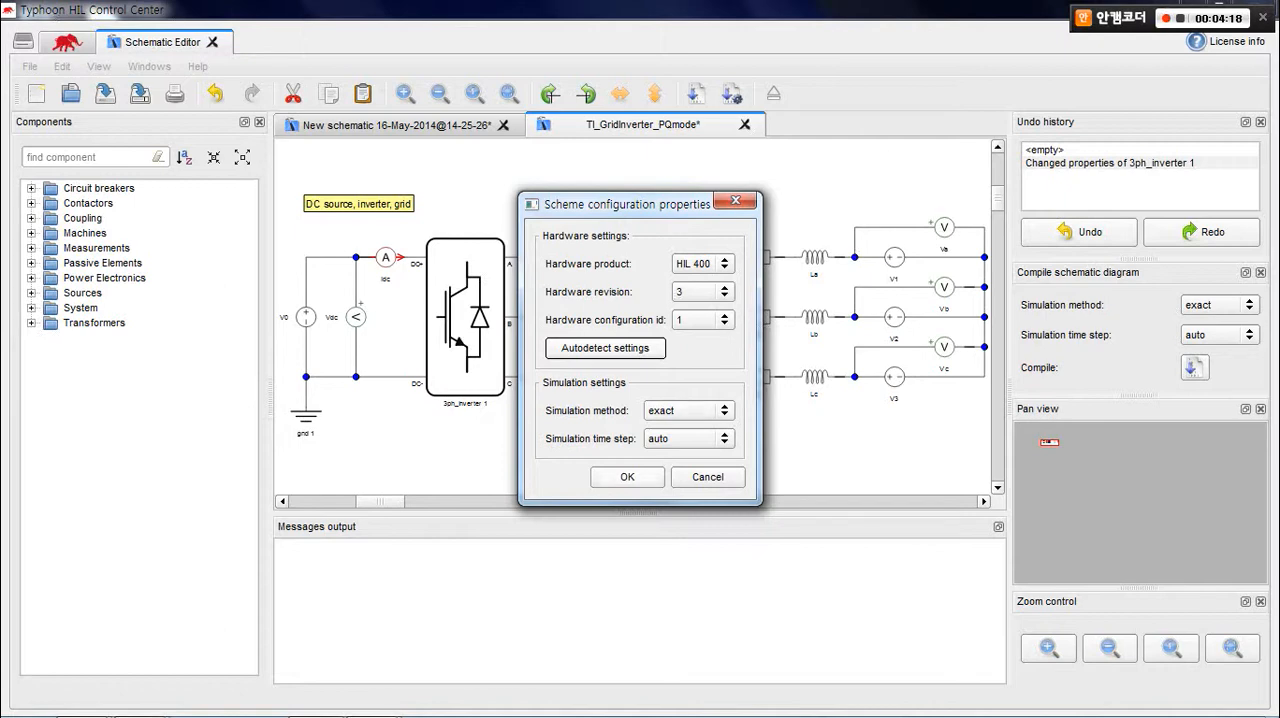
click(627, 476)
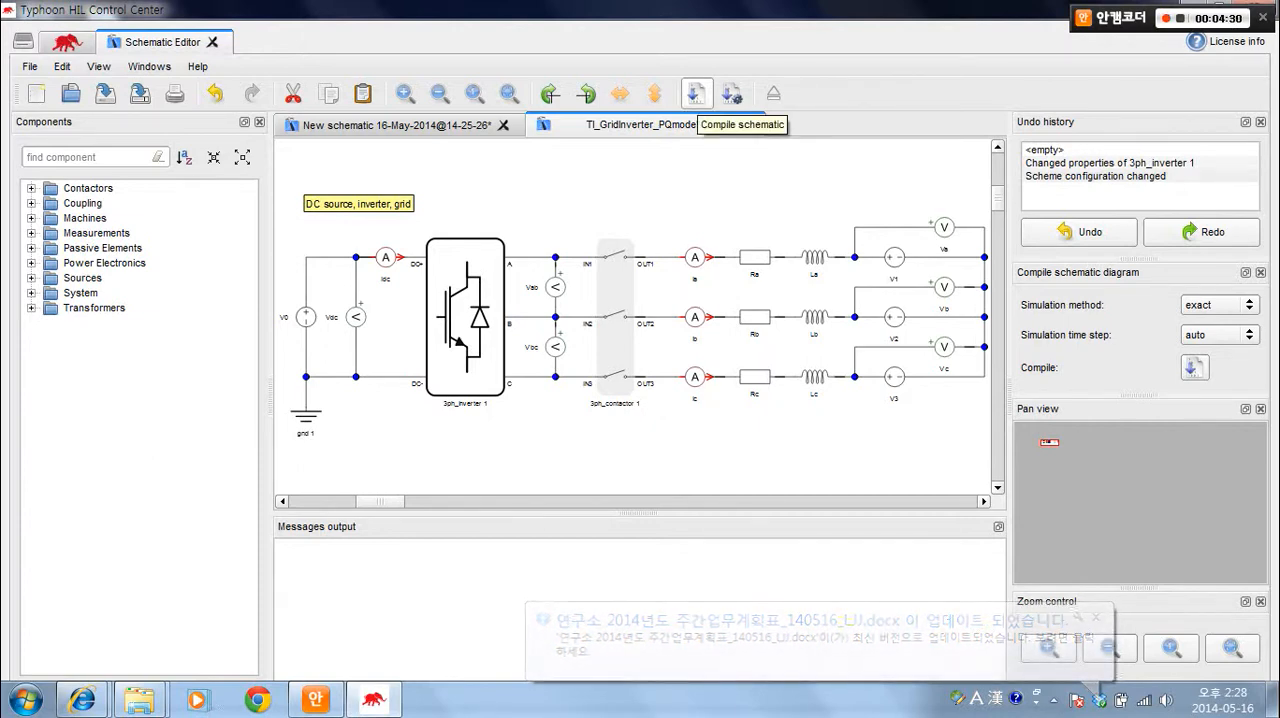
Compile the TI_GridInverter_PQmode schematic and check the compilation result in the messages output.
click(696, 94)
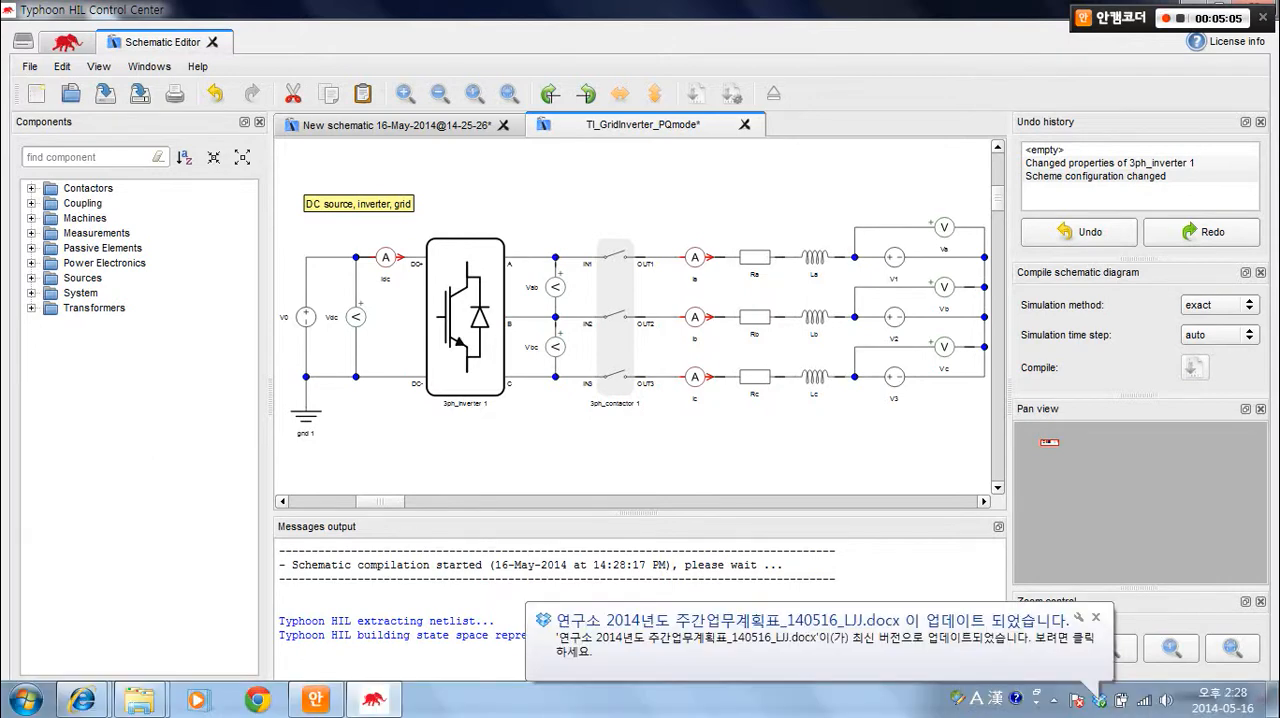
click(1096, 617)
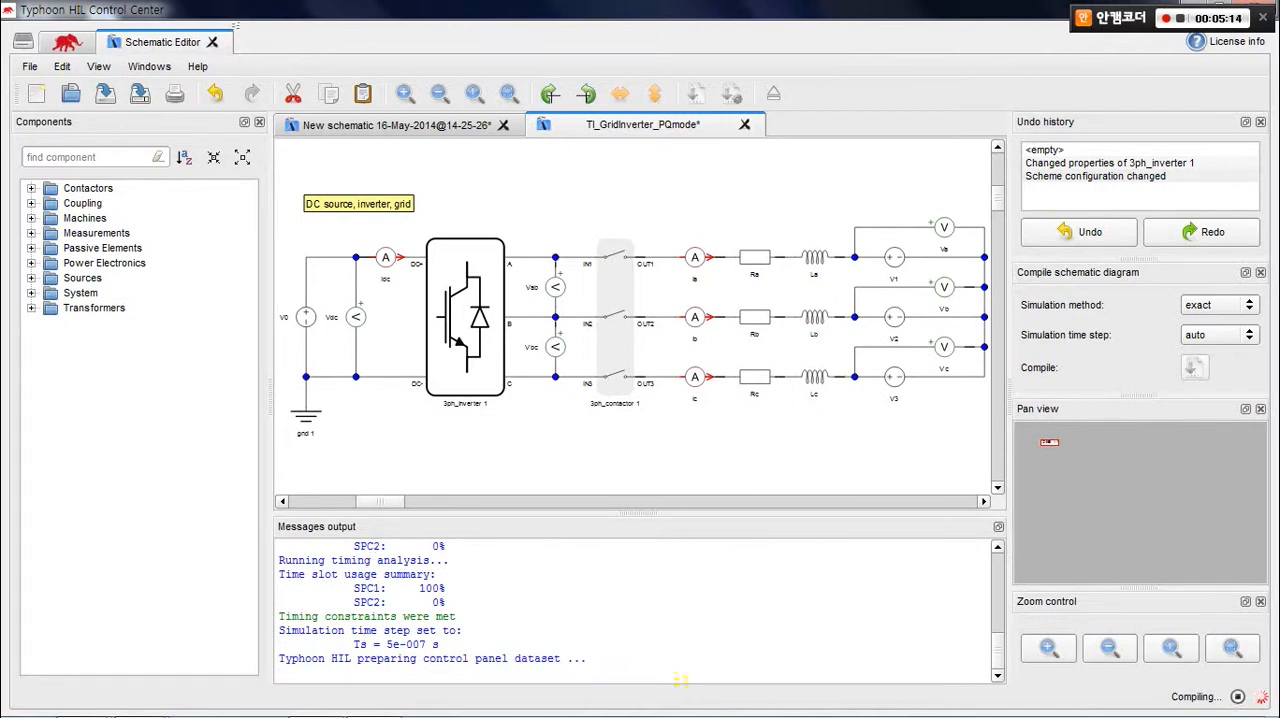
drag(279, 629, 502, 629)
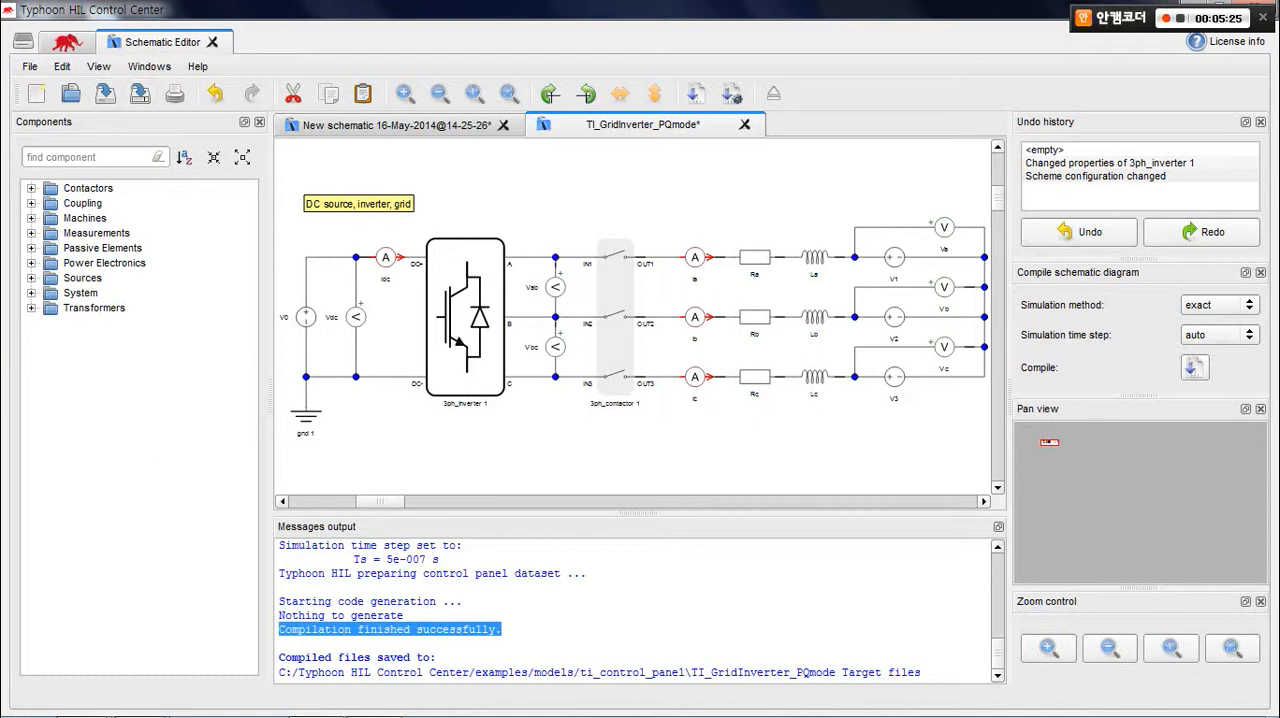
click(140, 93)
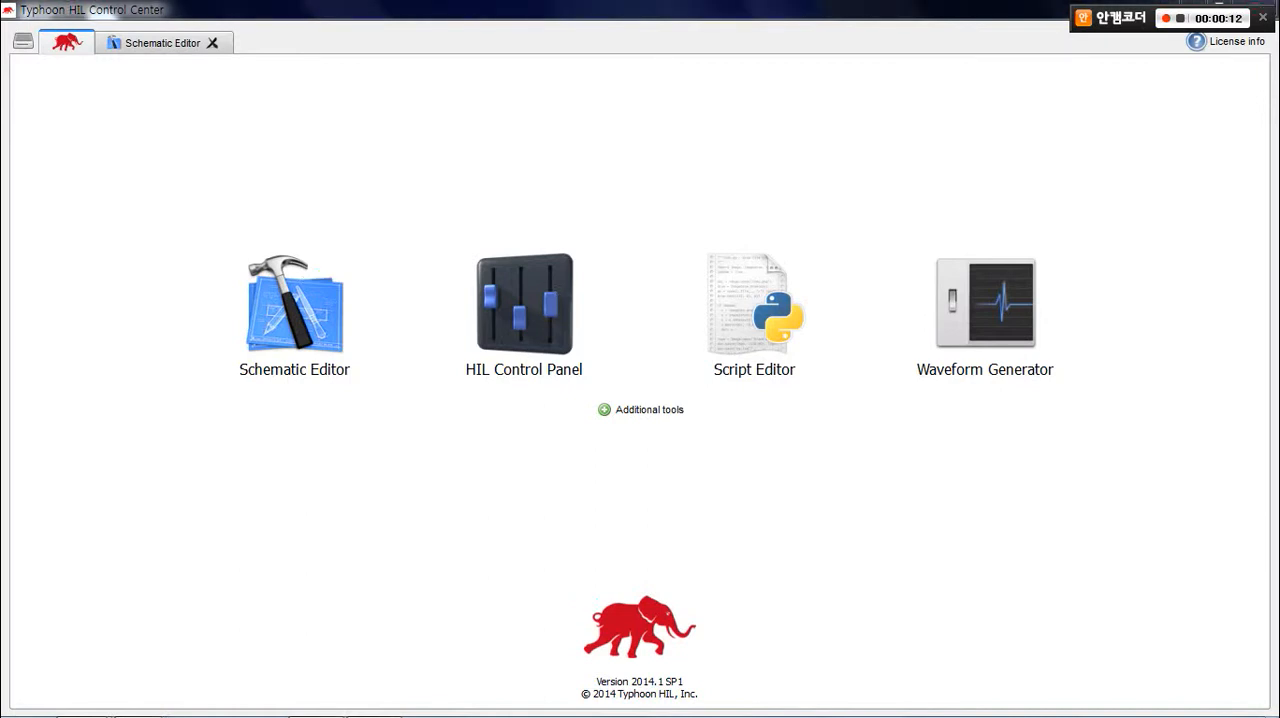
Switch to HIL Control Panel and open the compiled TI_GridInverter_PQmode model from its Target files folder in ti_control_panel.
click(524, 304)
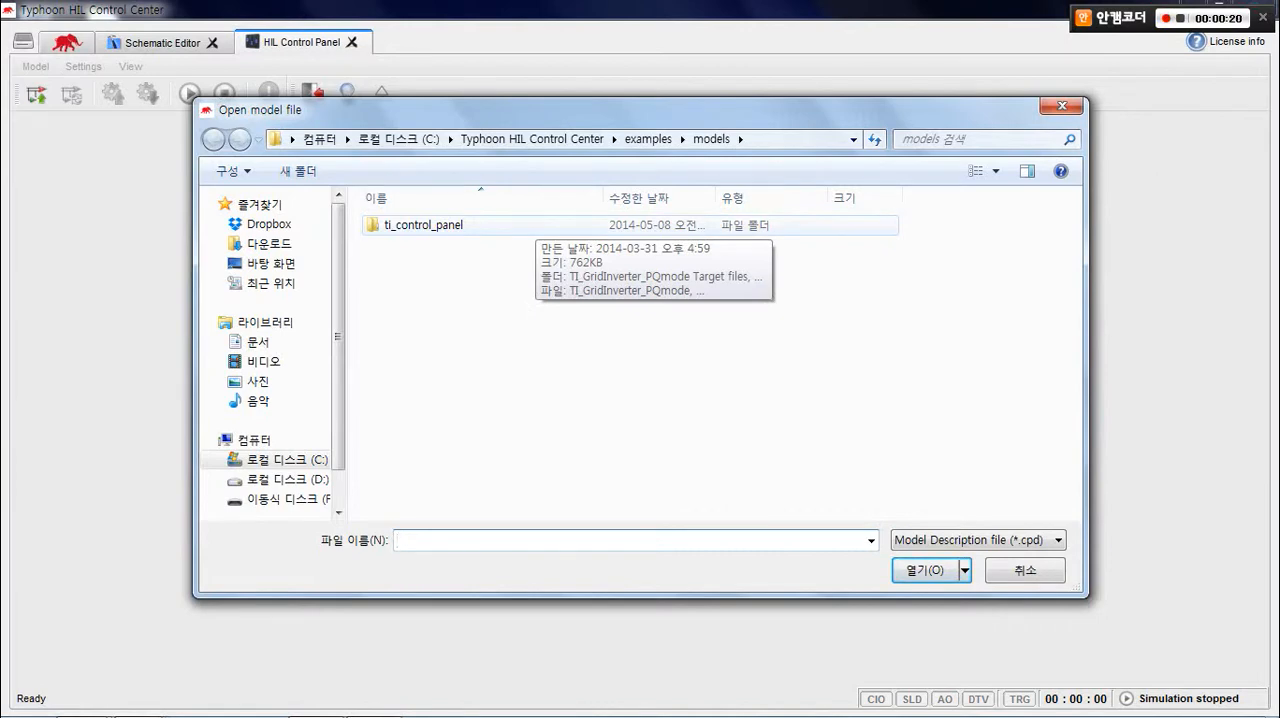
double_click(536, 225)
double_click(536, 225)
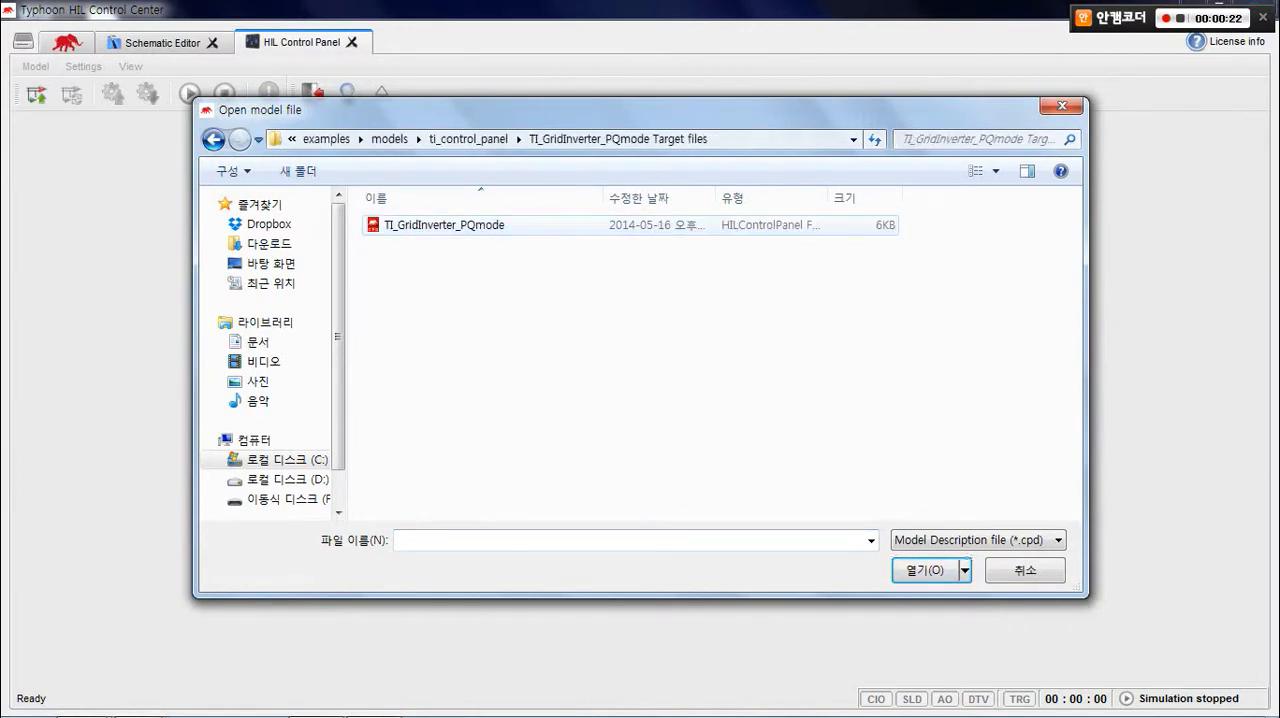
click(536, 225)
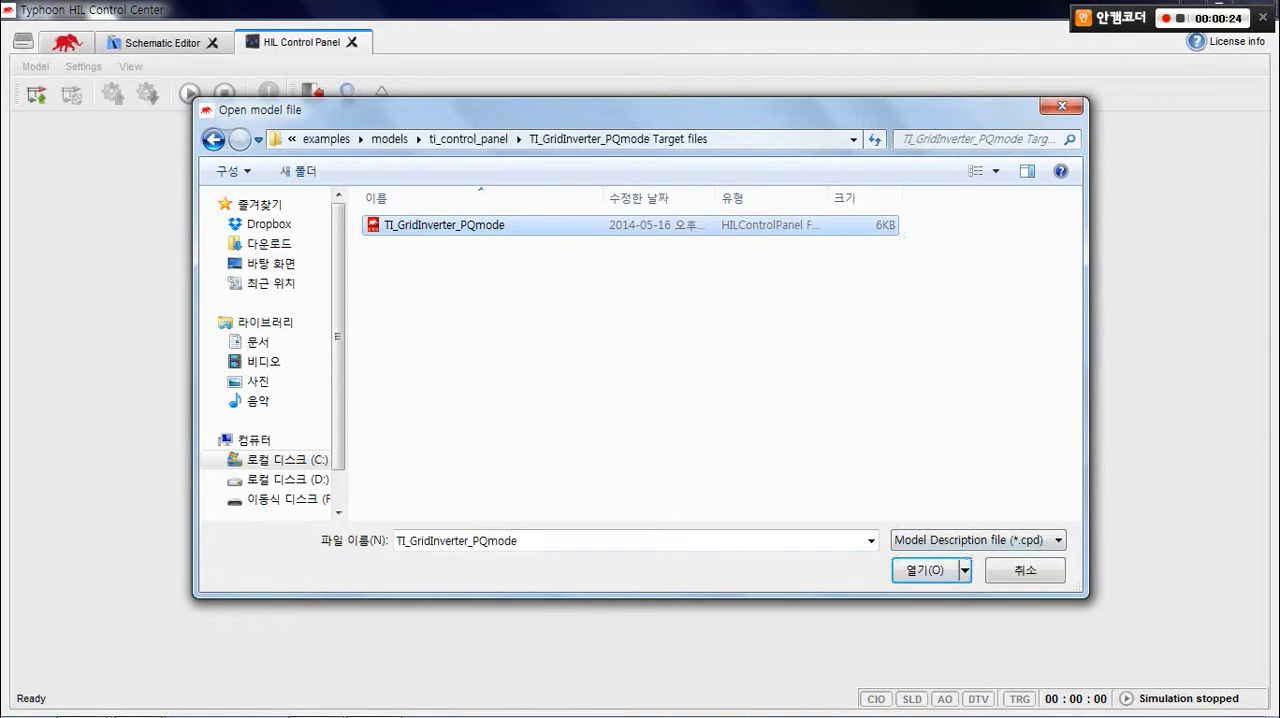
click(922, 570)
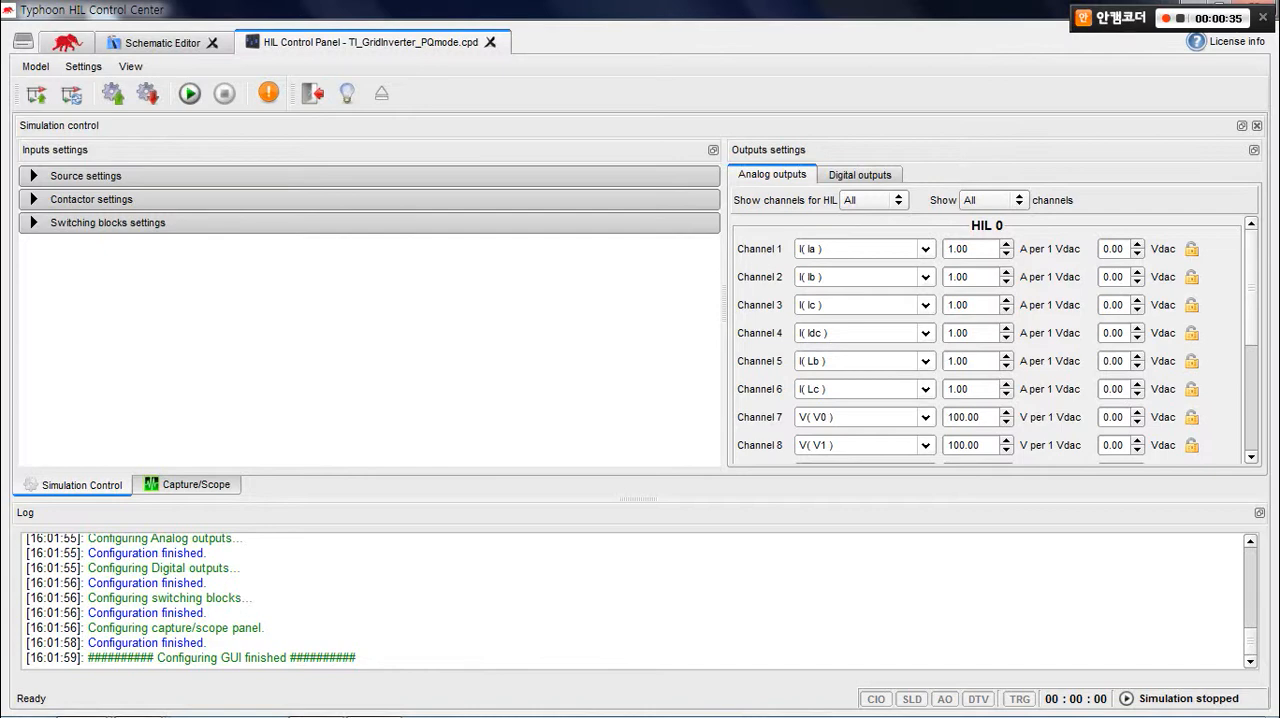
Expand the source, contactor and switching blocks settings and look through the model's inputs.
click(86, 176)
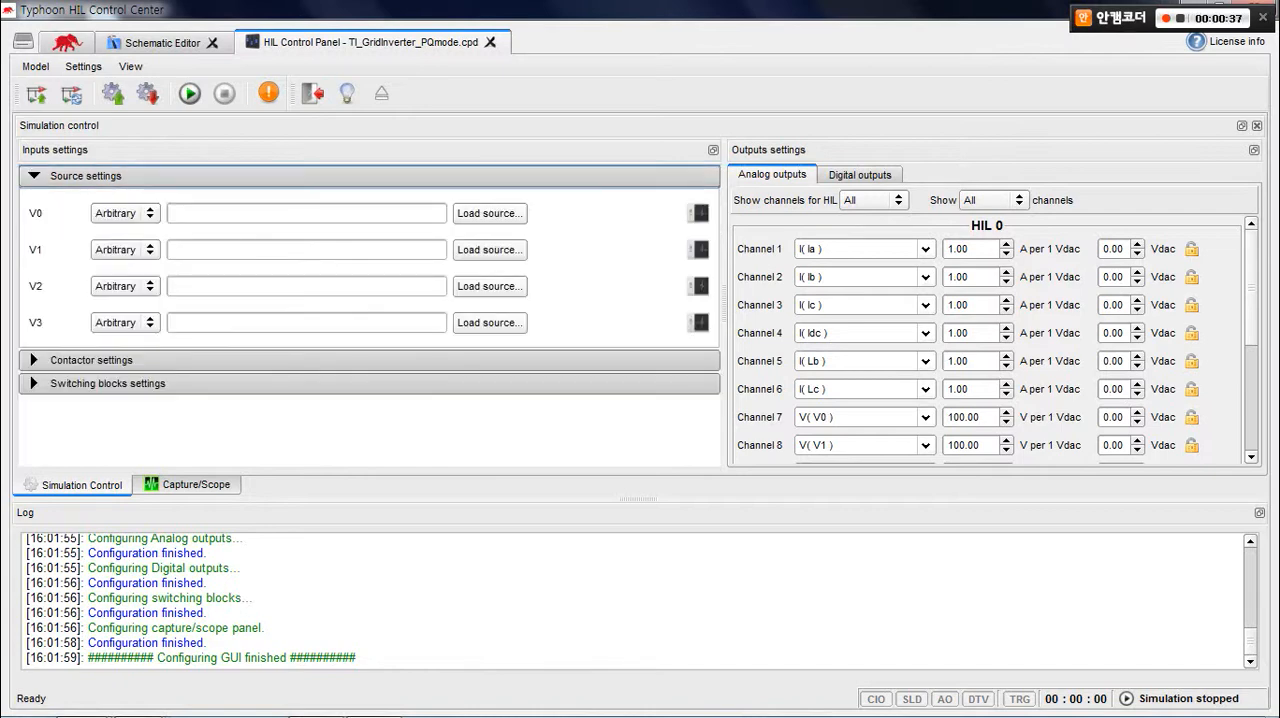
click(92, 360)
click(100, 443)
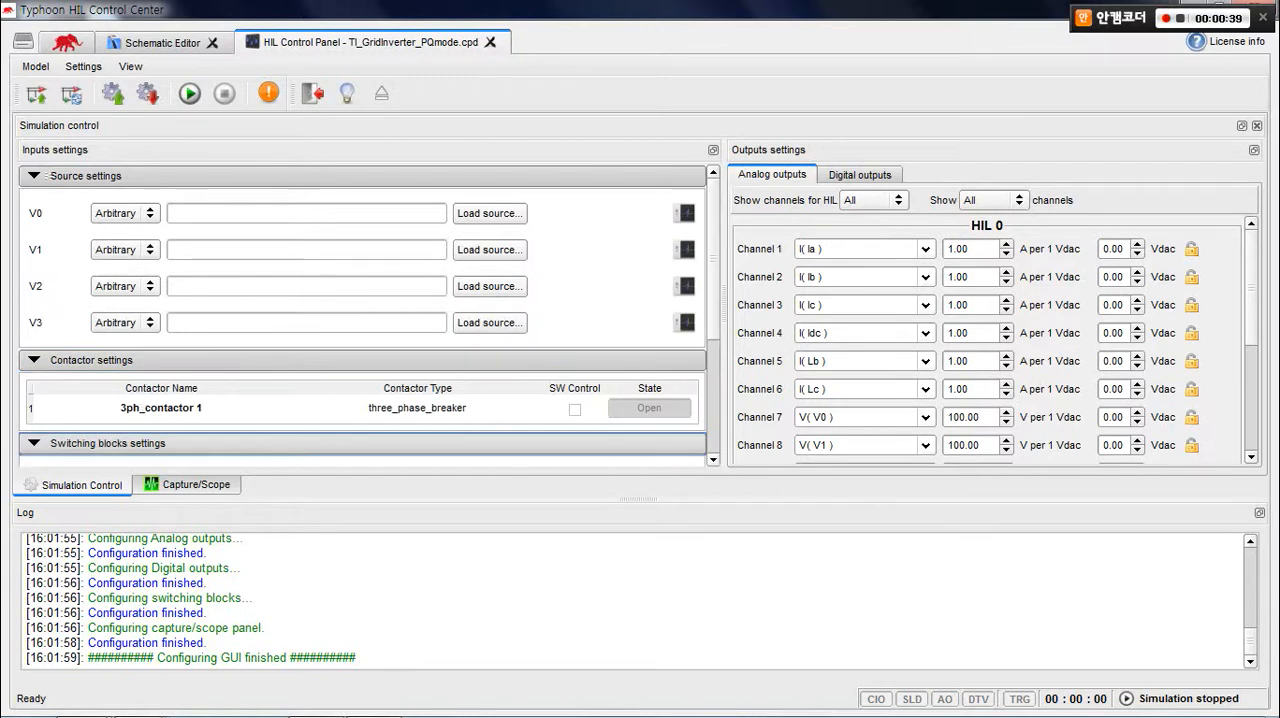
scroll(363, 330, down, 4)
scroll(363, 330, up, 4)
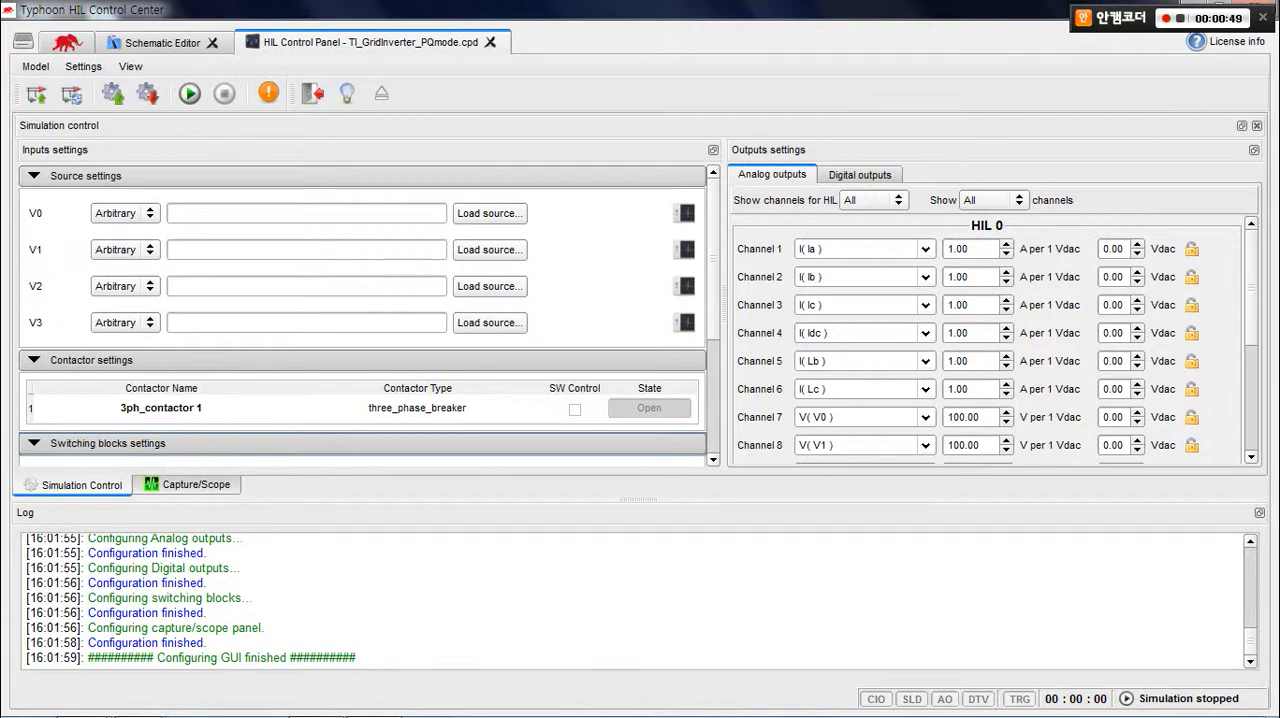
Compare the control panel's input settings with sources V0 to V3 and the three-phase inverter's switch properties in the schematic.
click(162, 43)
click(308, 319)
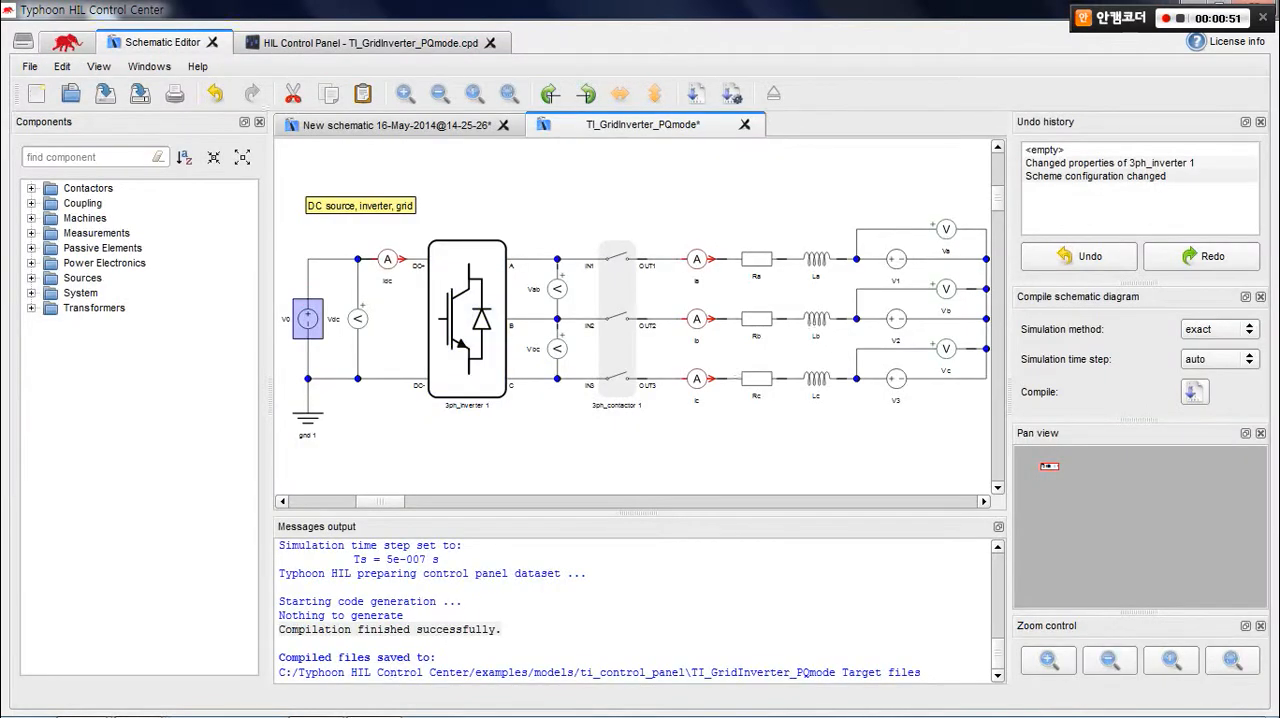
drag(903, 433, 890, 259)
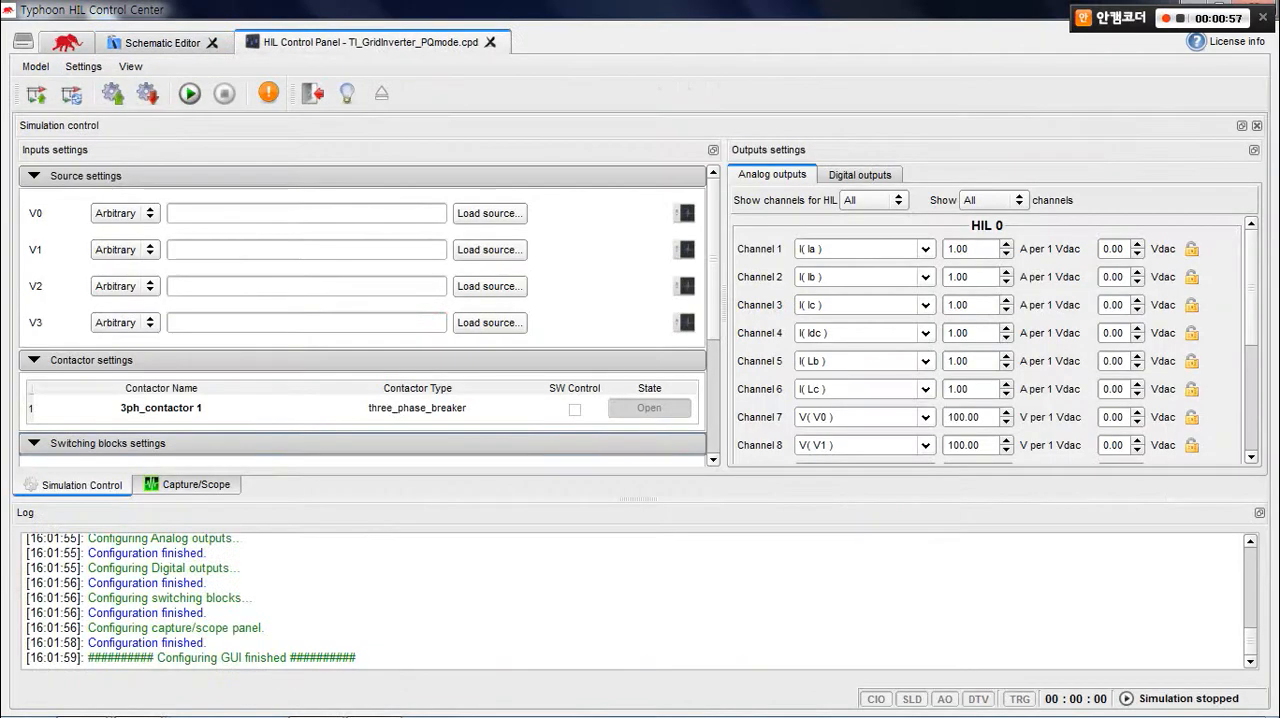
click(370, 43)
scroll(362, 318, down, 4)
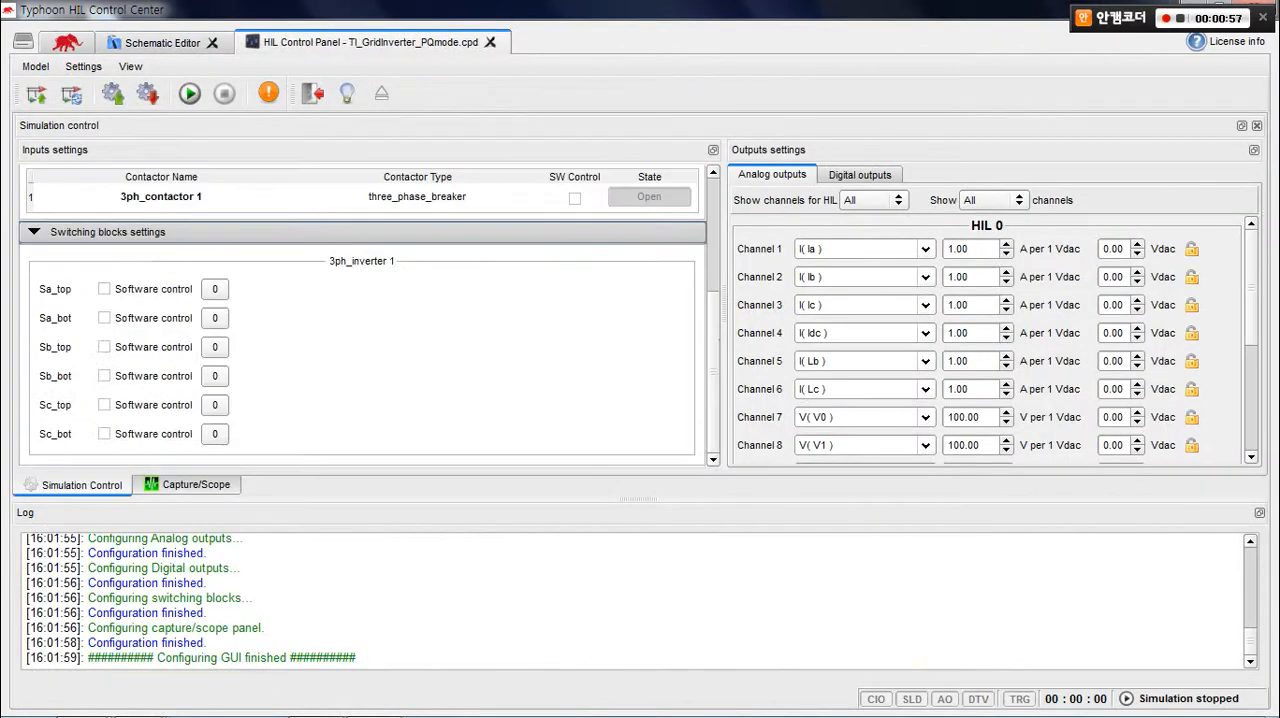
scroll(362, 318, up, 4)
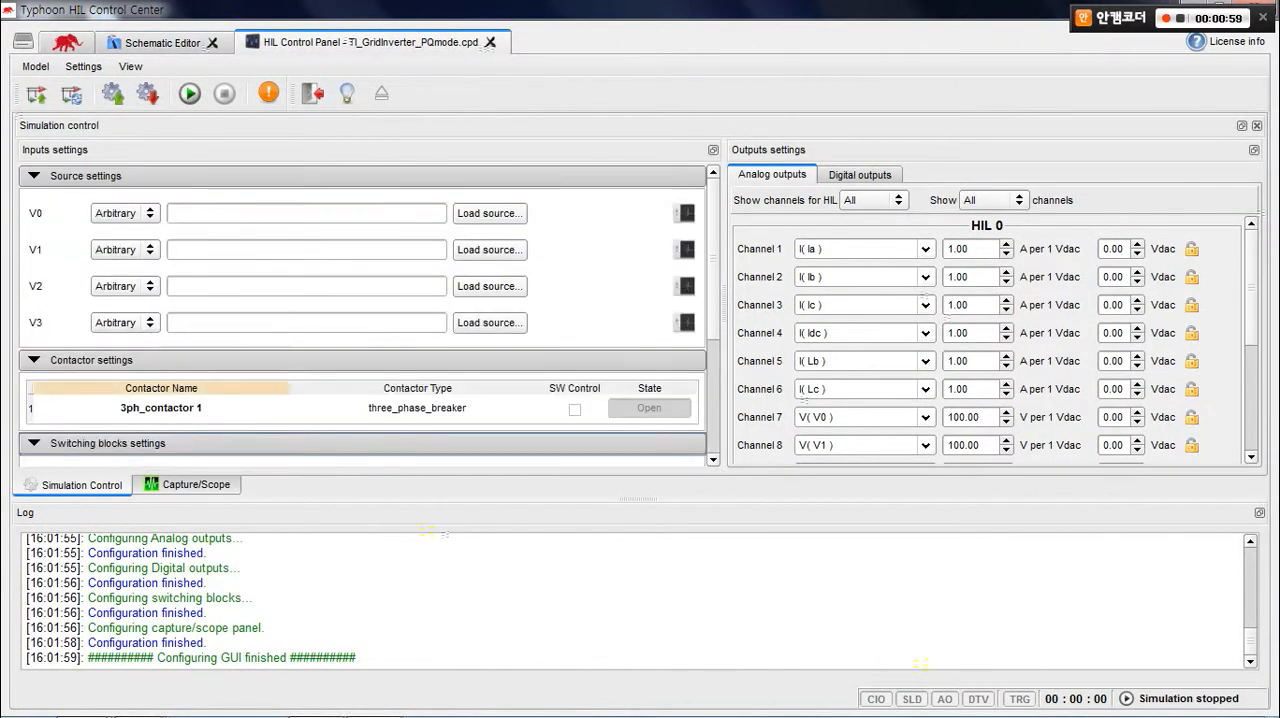
click(162, 43)
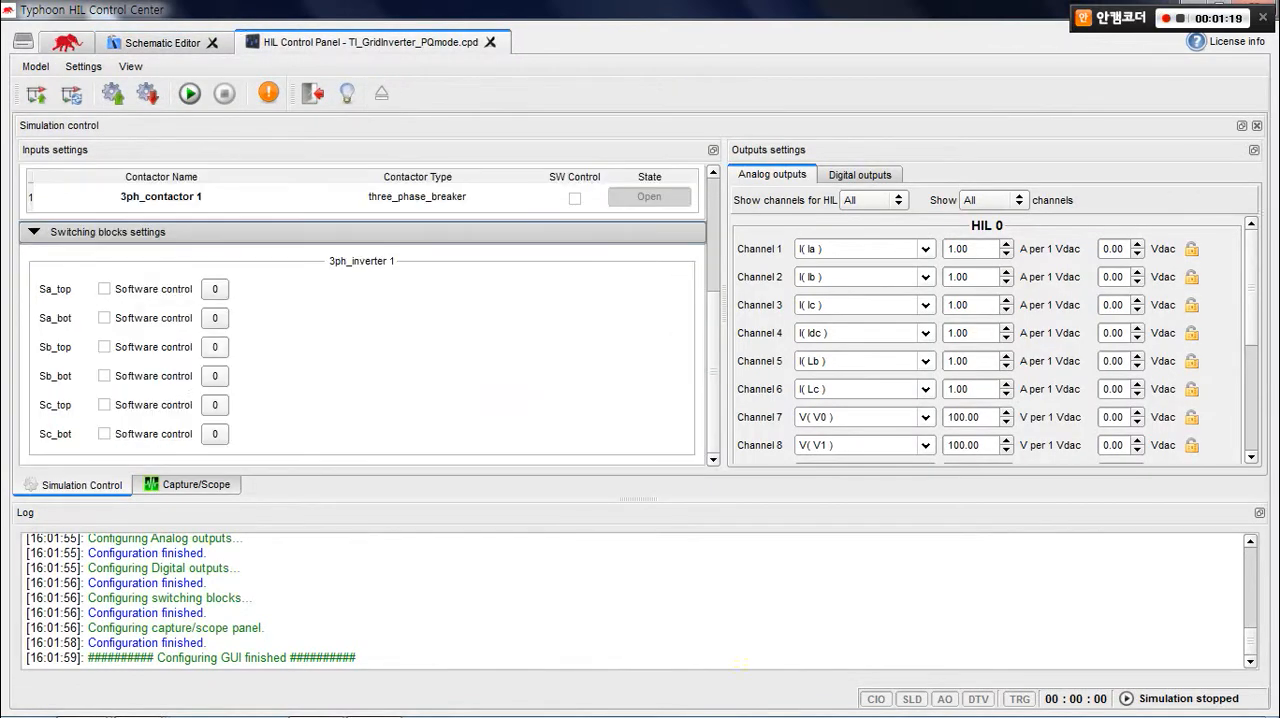
click(162, 43)
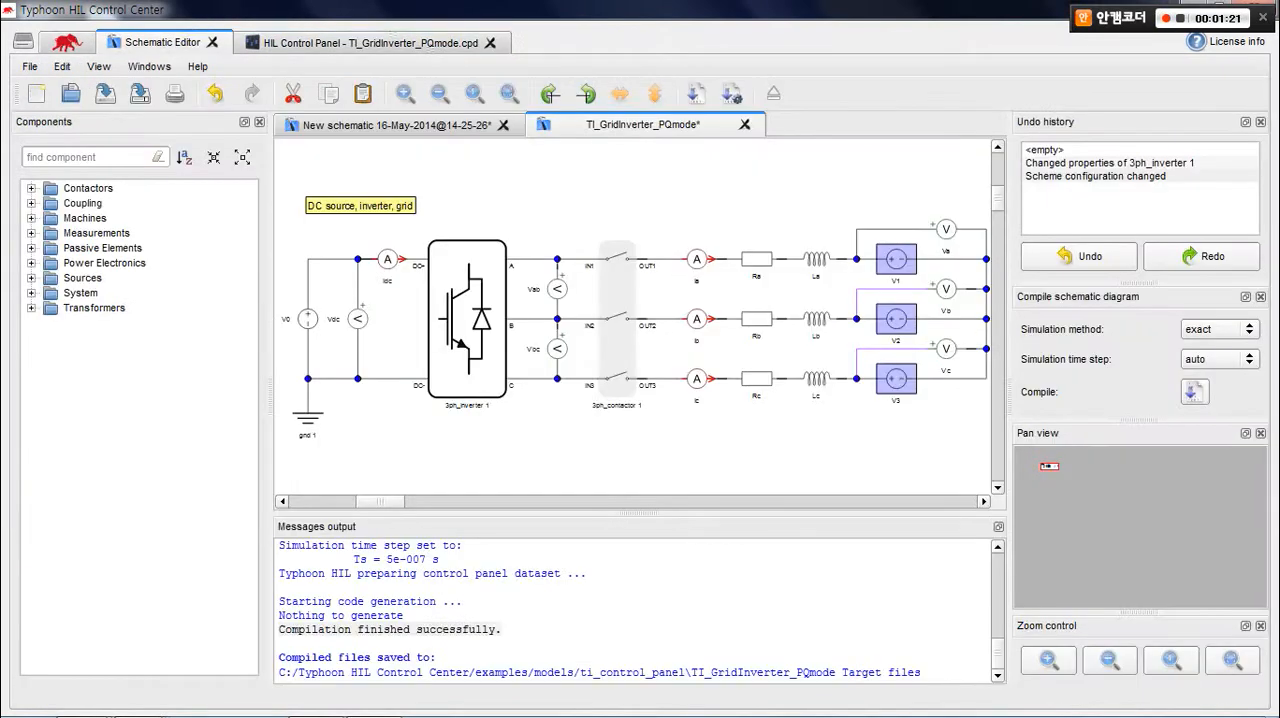
mouse_move(478, 322)
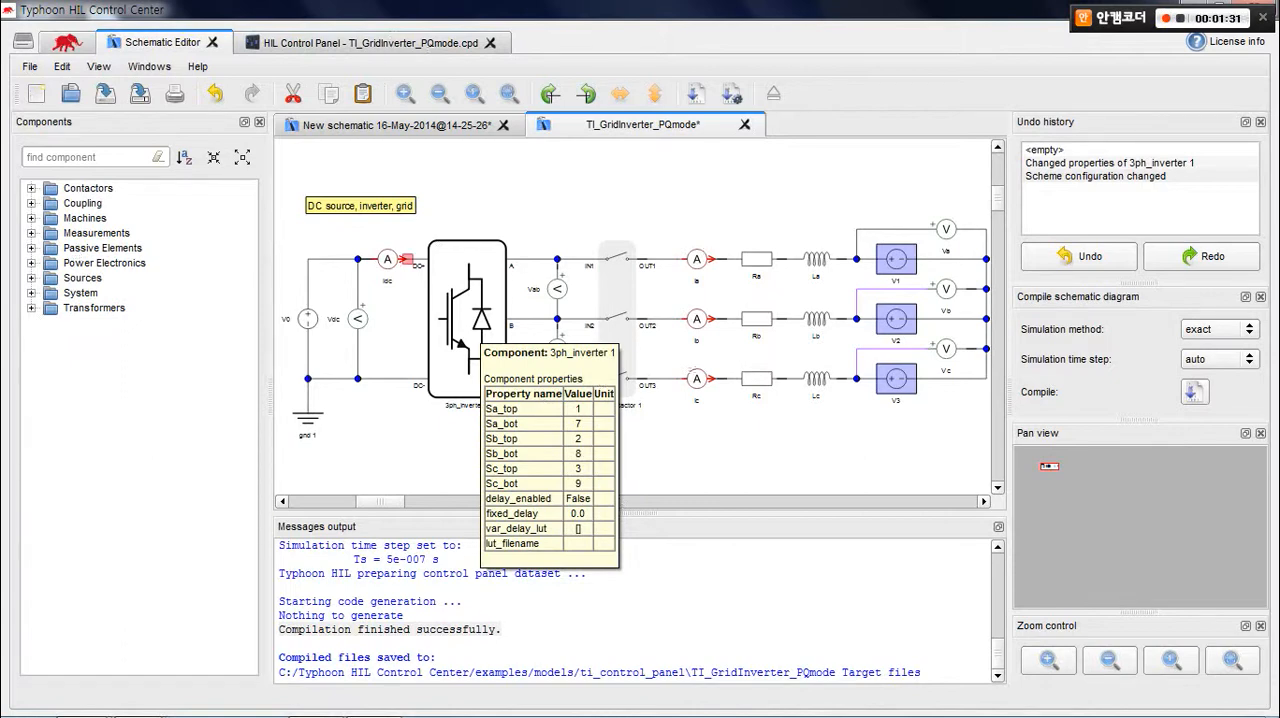
Load the settings file init_TI_GridInverter_PQmode.runx into the HIL Control Panel model.
click(370, 43)
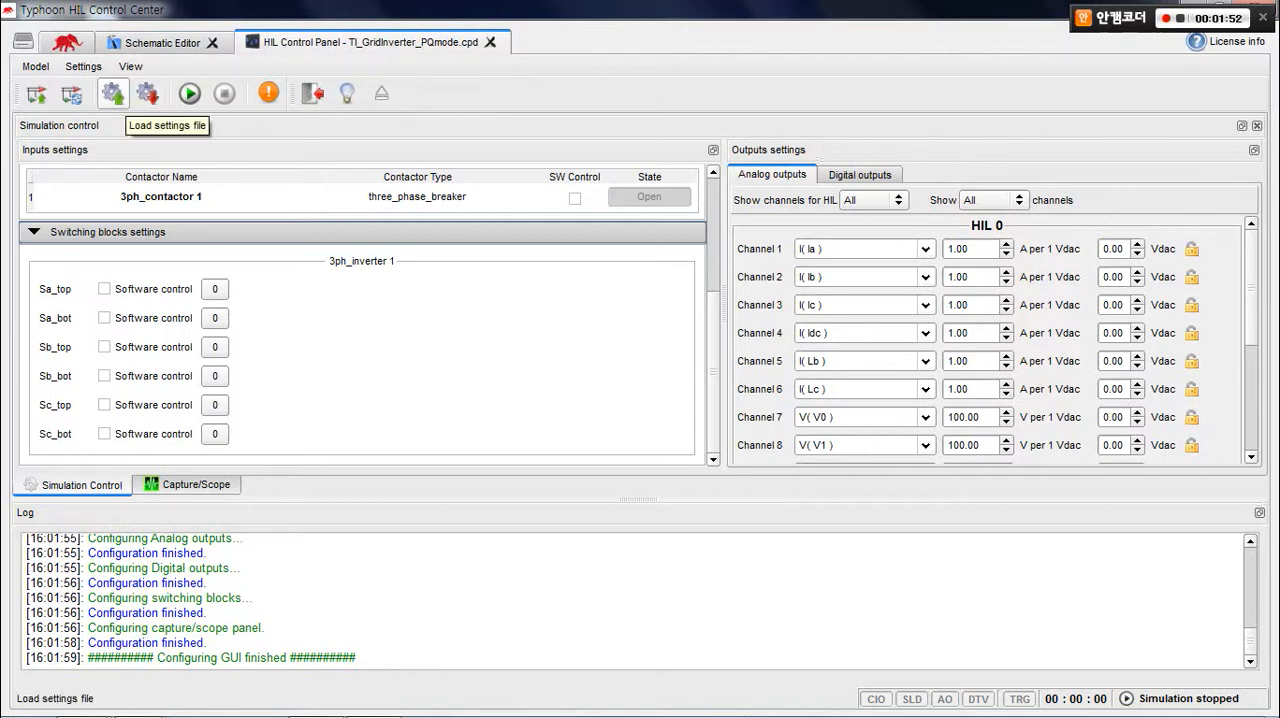
click(112, 95)
click(468, 225)
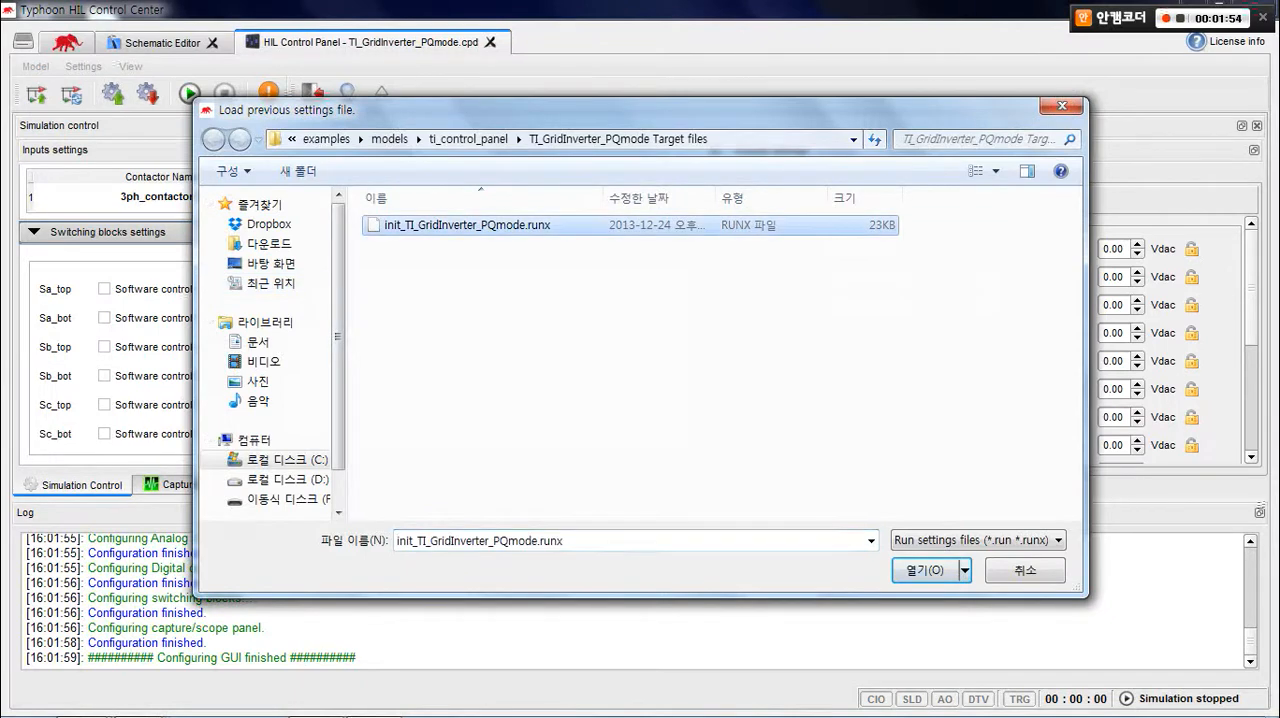
click(925, 570)
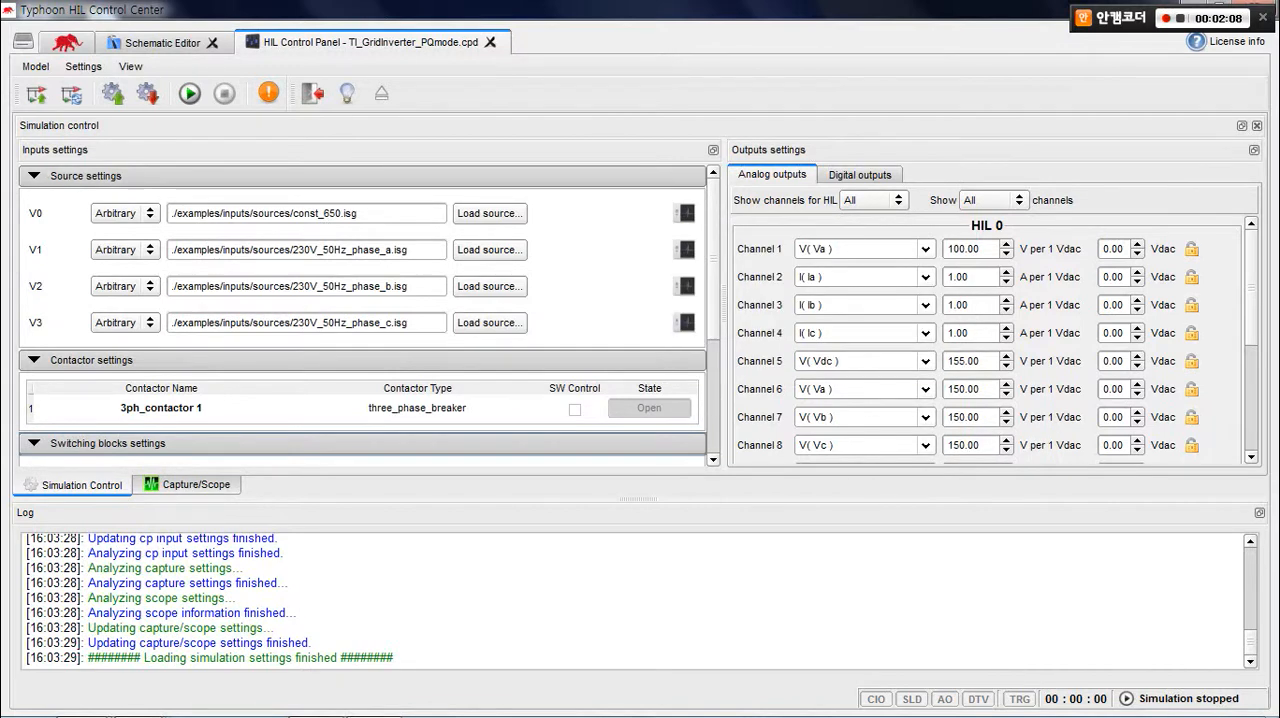
Launch TI Control Panel from the additional tools with the controller project TI_GridInverter_PQmode.ppd.
click(67, 42)
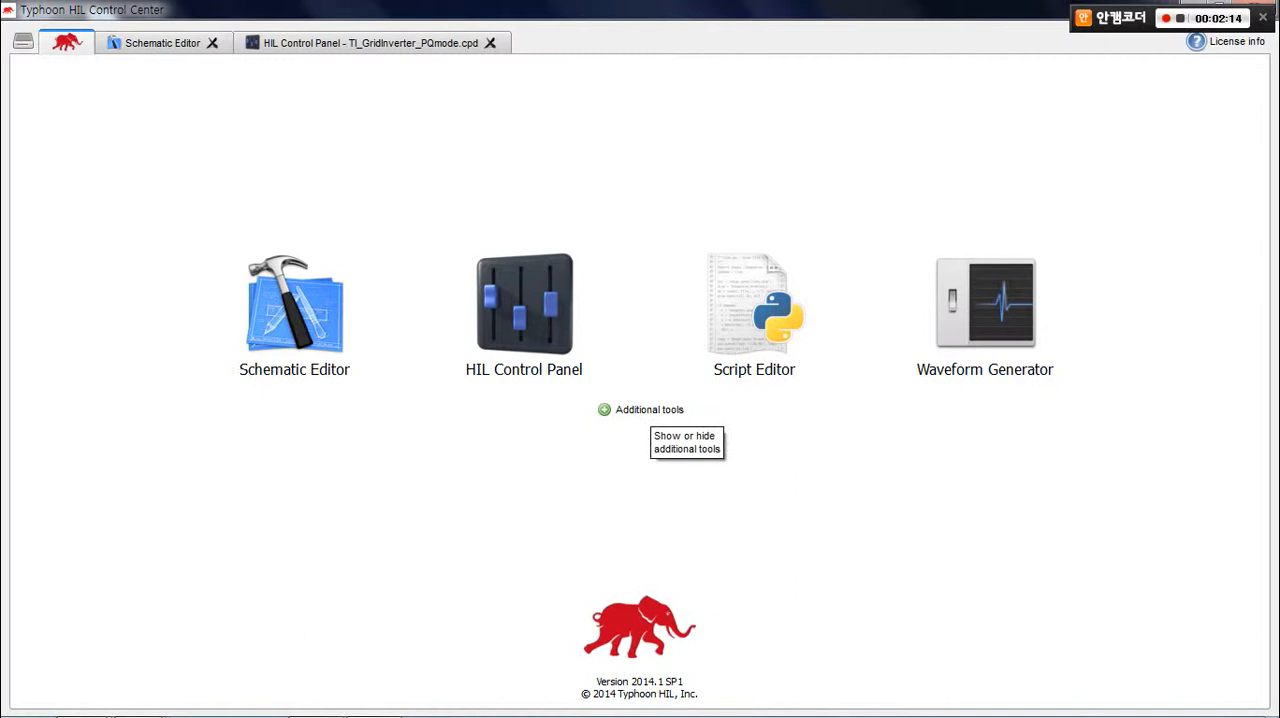
click(645, 409)
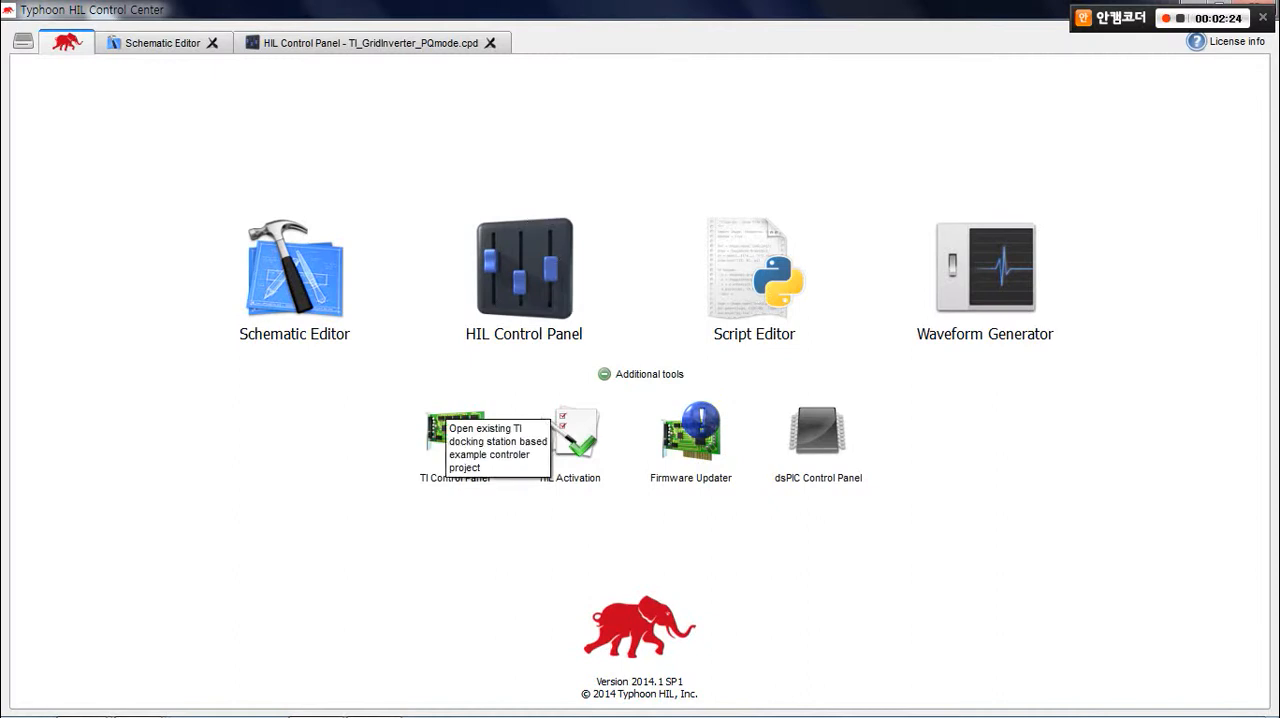
click(455, 430)
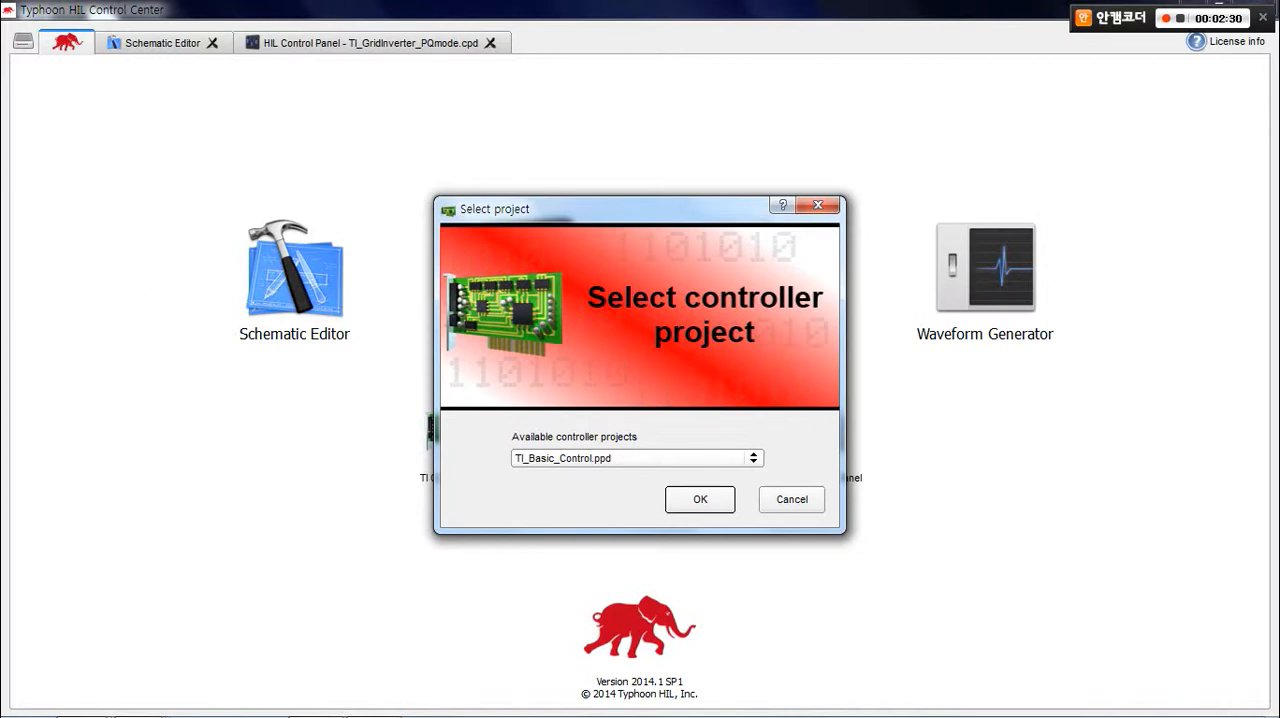
click(752, 458)
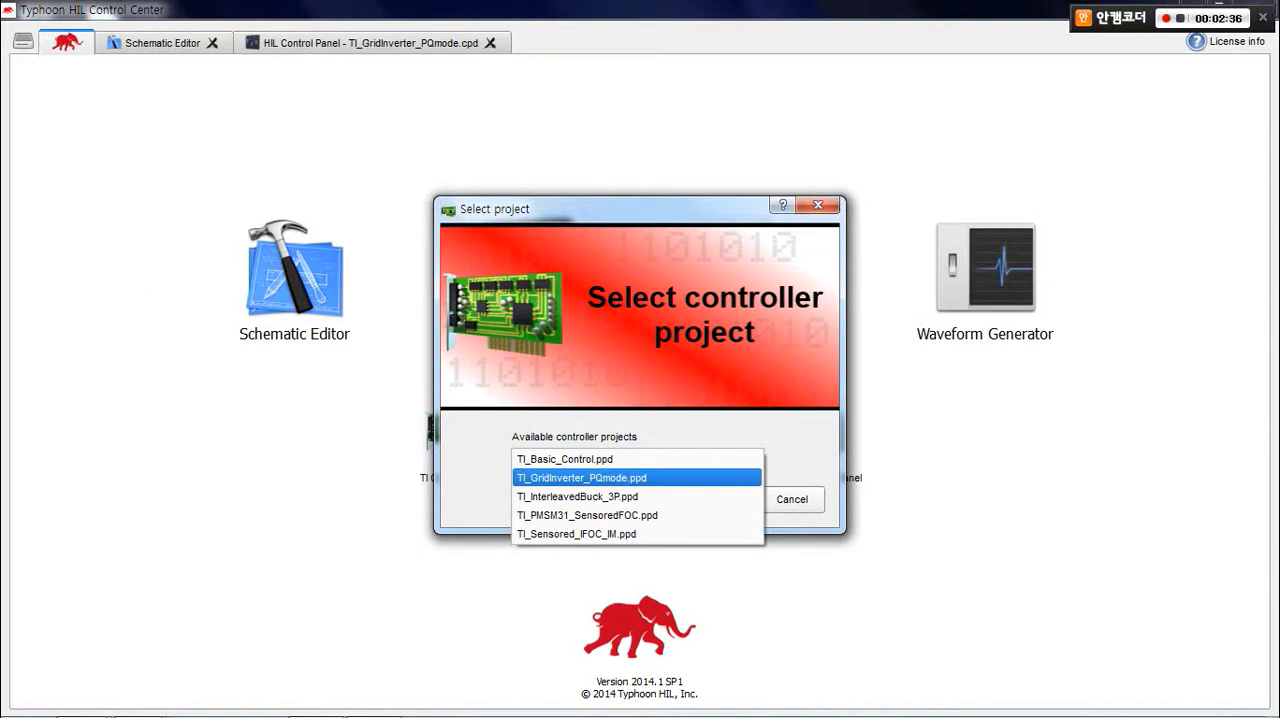
click(586, 477)
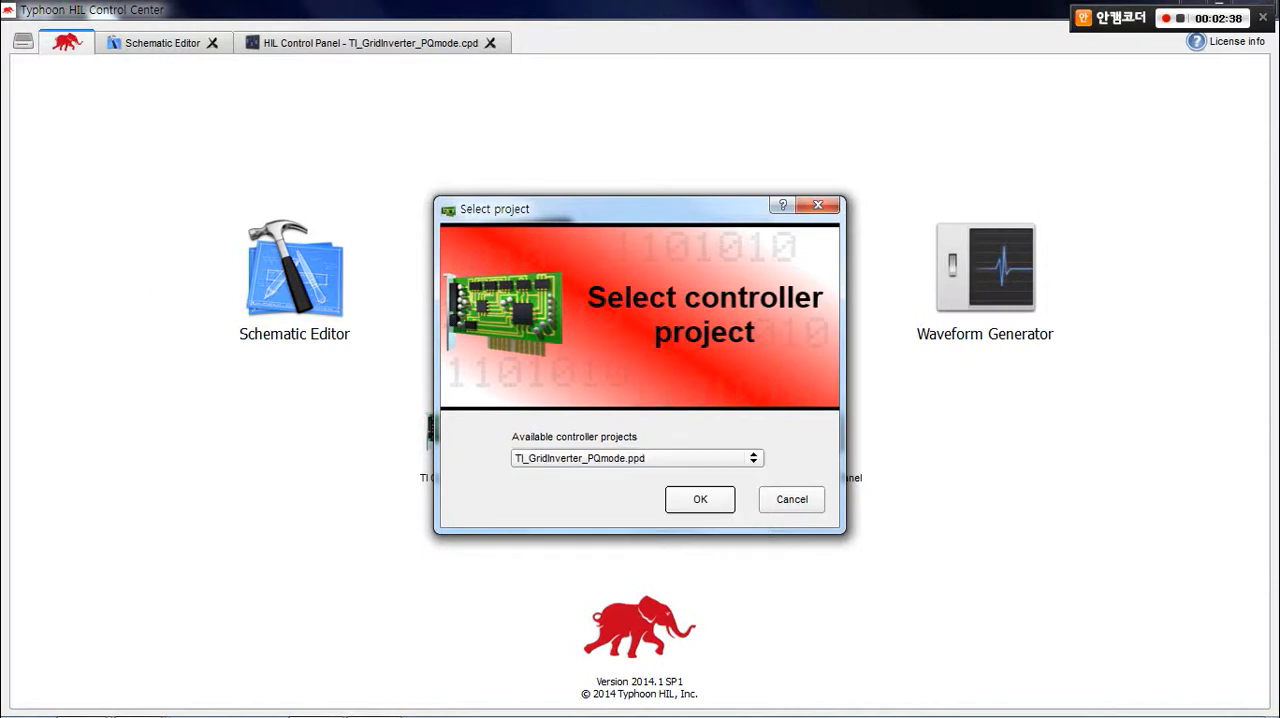
click(700, 499)
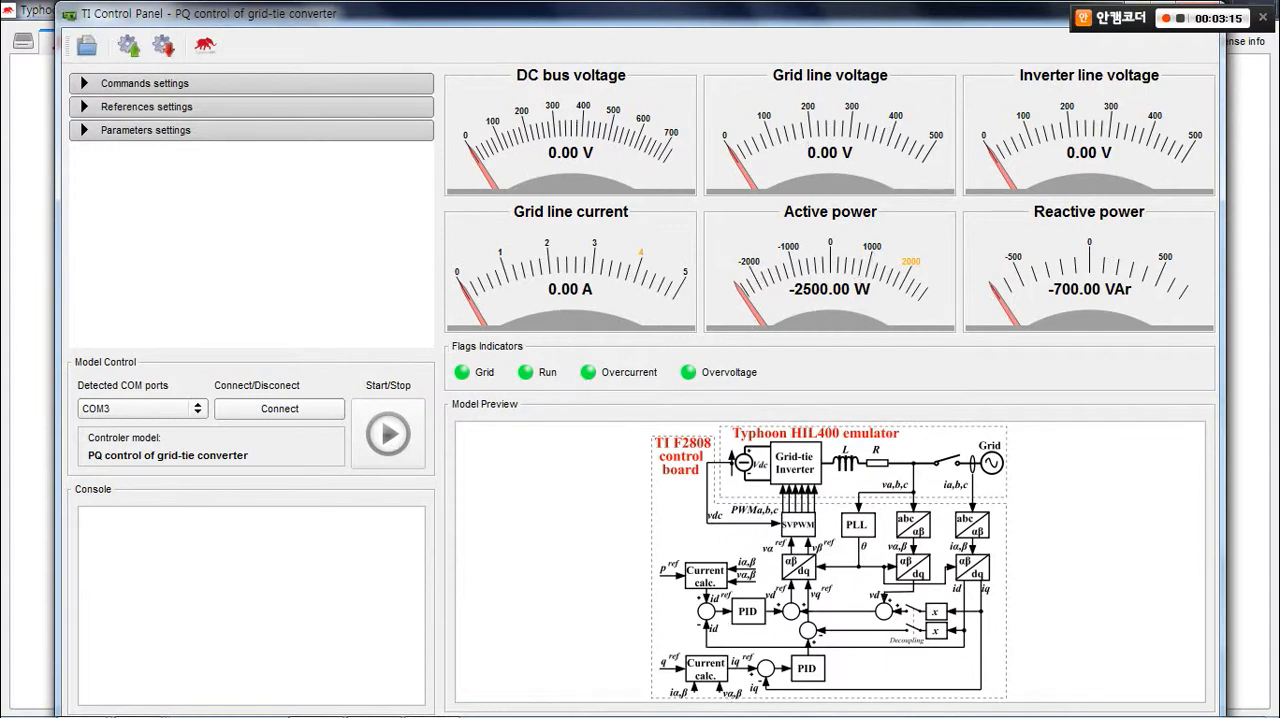
Connect to the controller on COM3 and start the PQ control of the grid-tie converter.
click(279, 409)
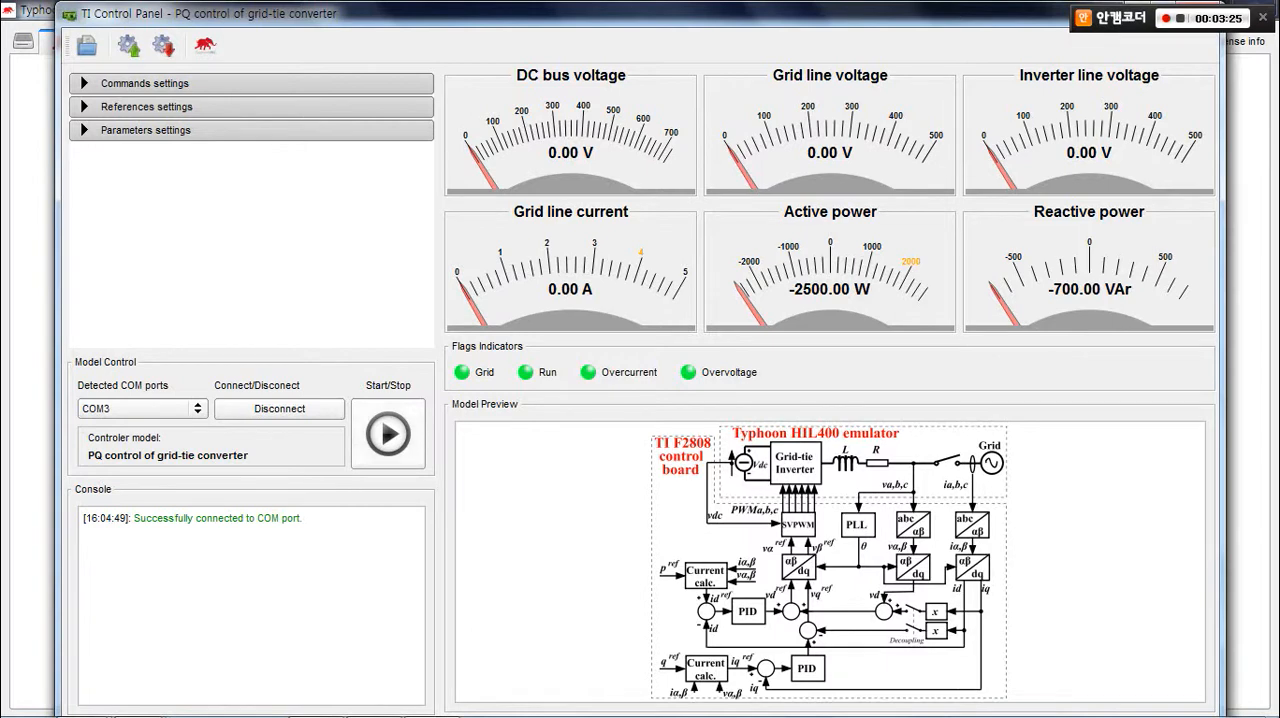
click(388, 434)
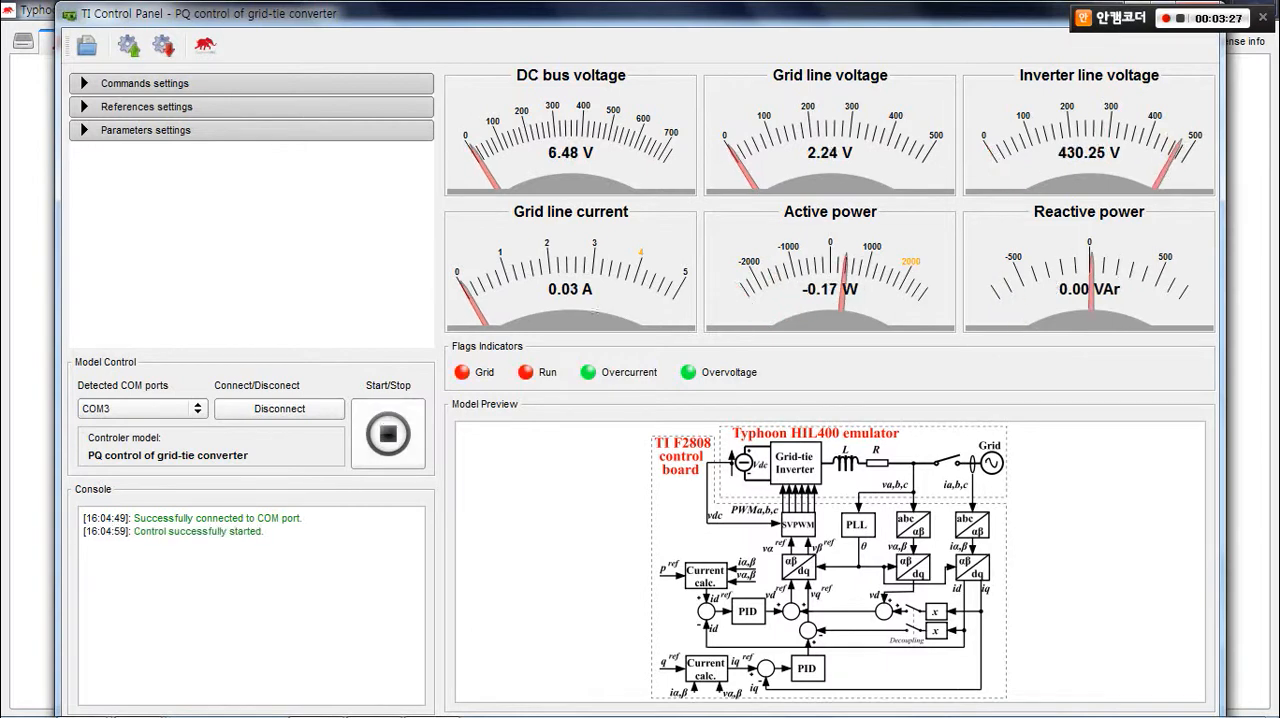
Expand the controller's commands, references and parameters settings.
click(150, 83)
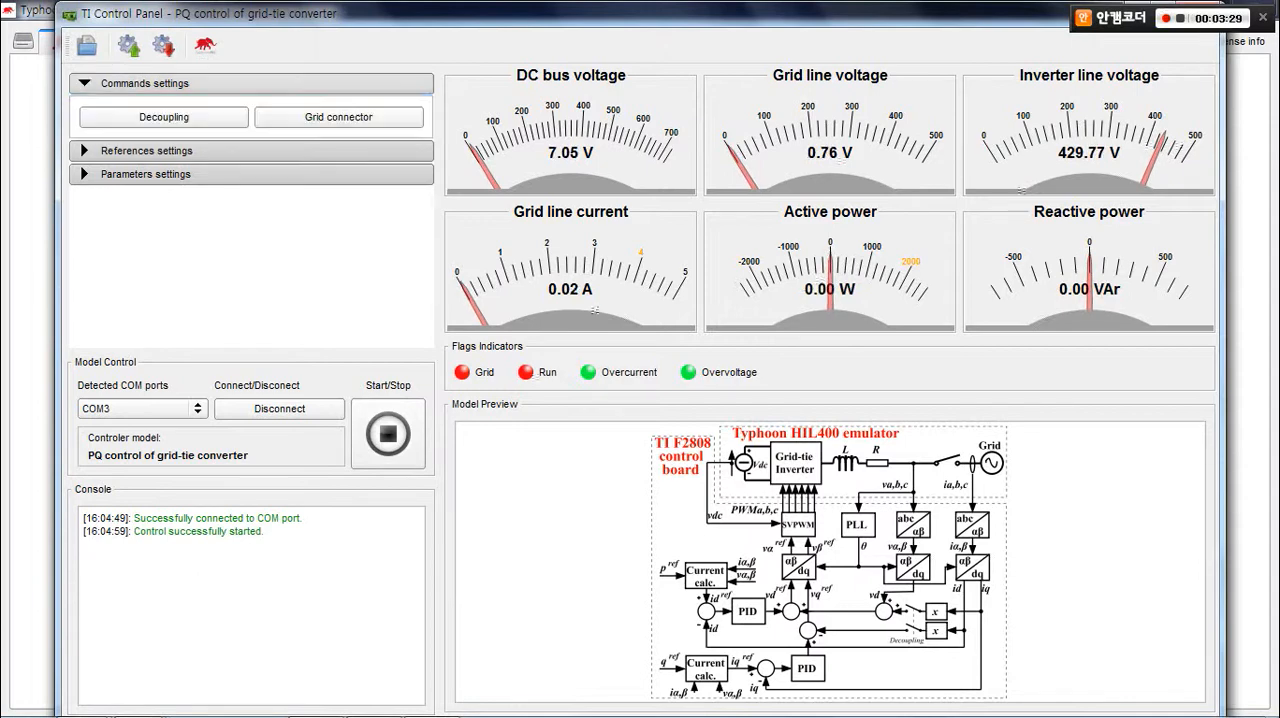
click(150, 150)
click(150, 247)
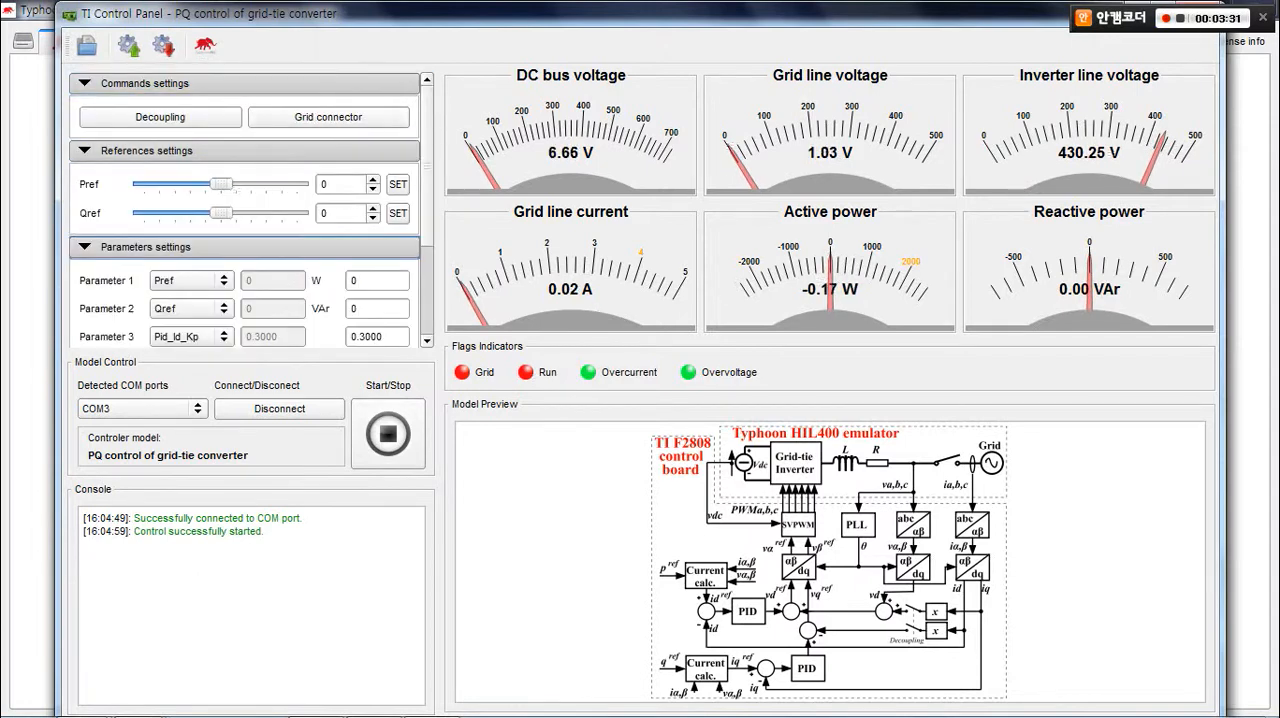
Switch to the HIL Control Panel and start the TI_GridInverter_PQmode simulation.
drag(500, 14, 503, 317)
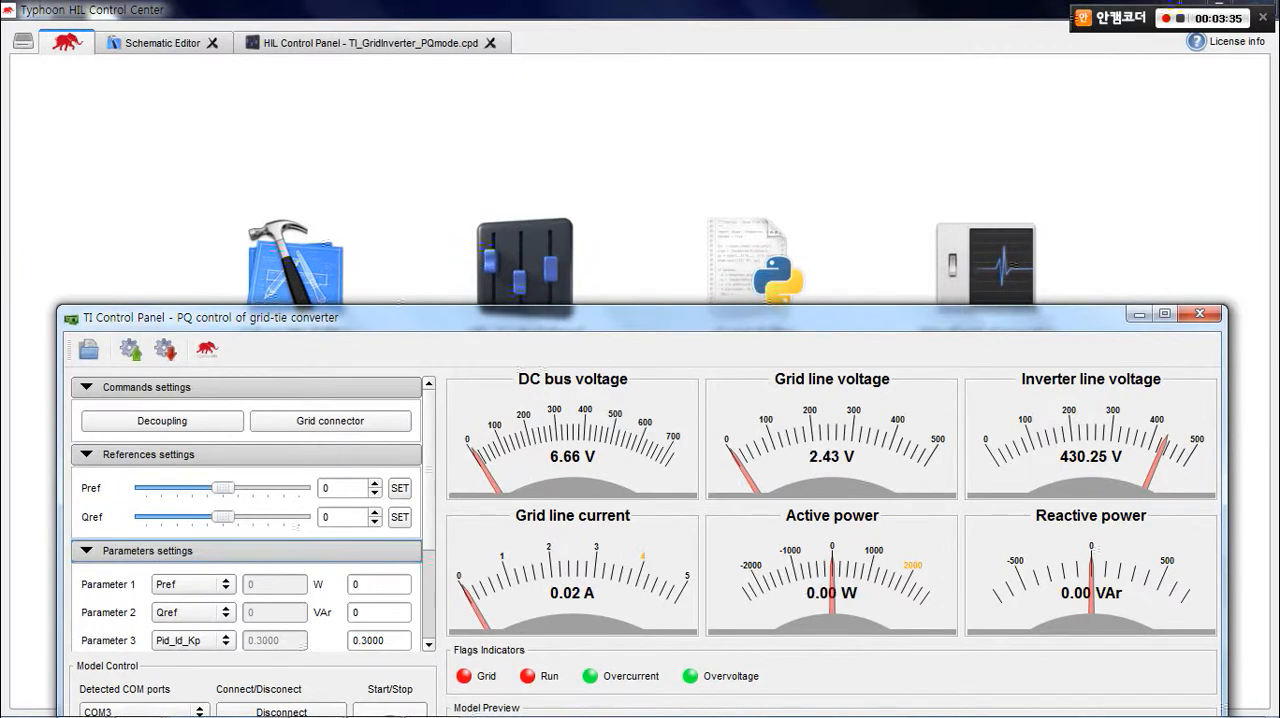
click(370, 43)
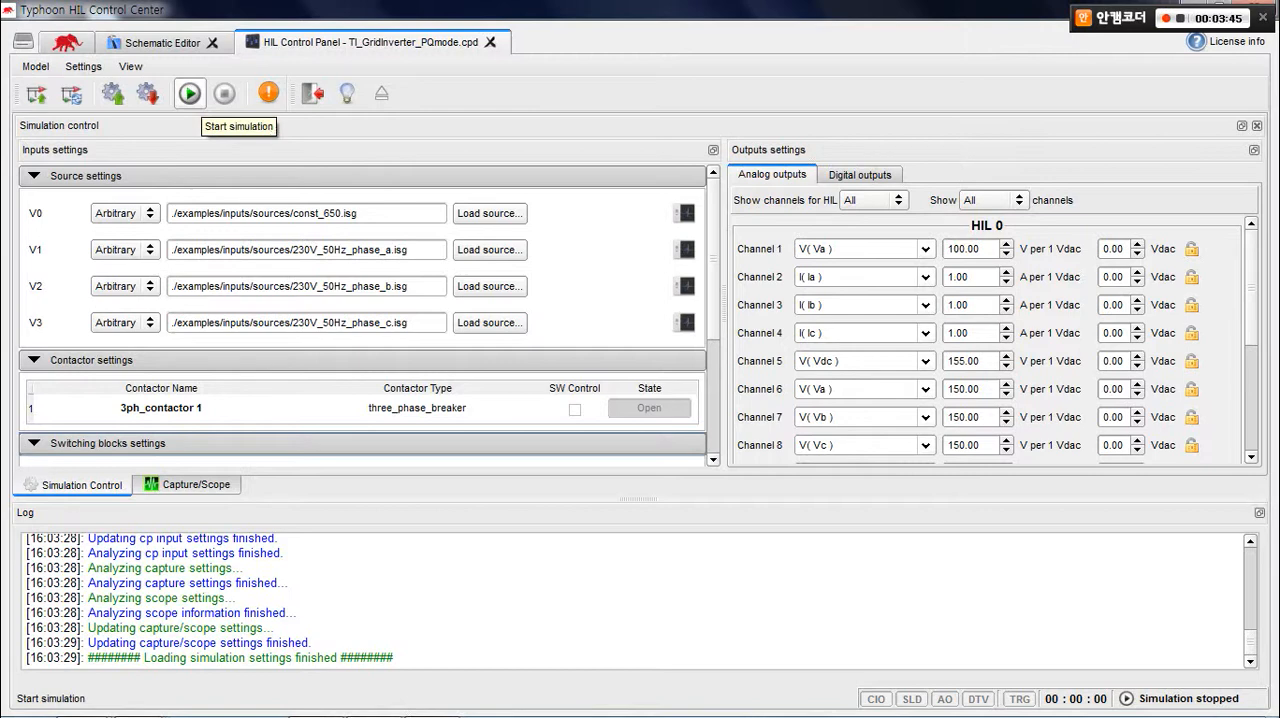
click(189, 93)
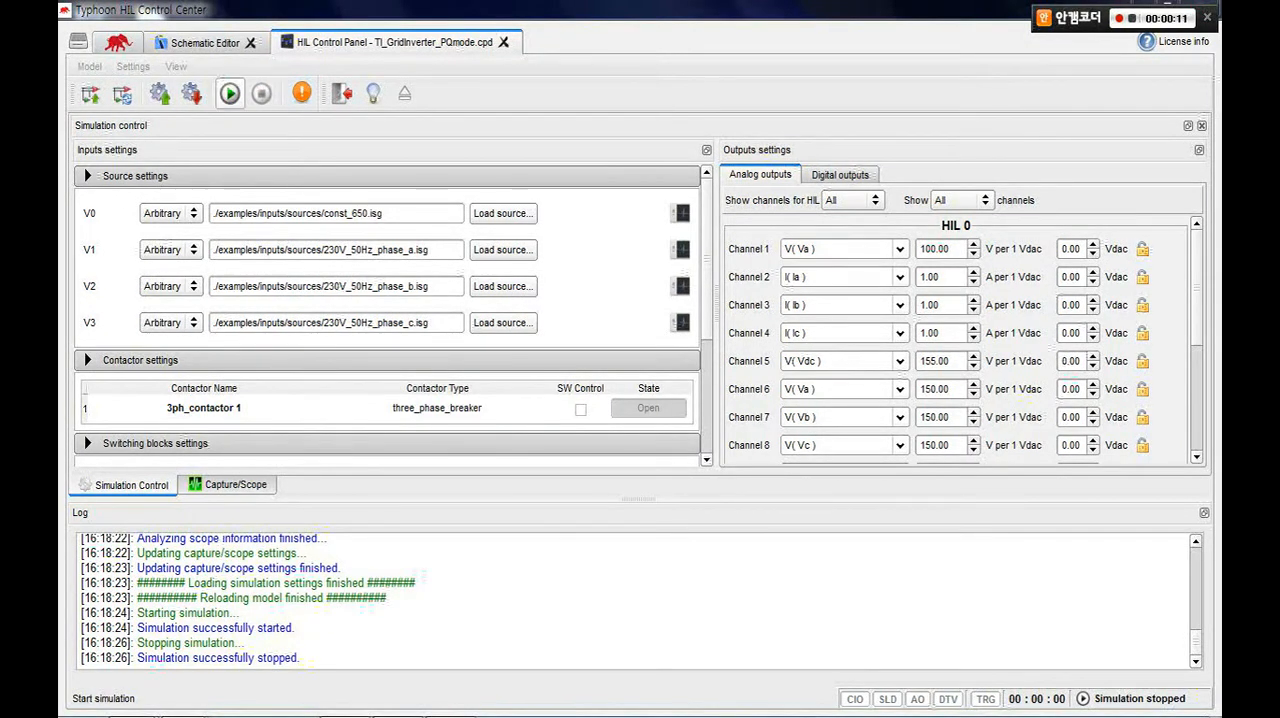
click(230, 93)
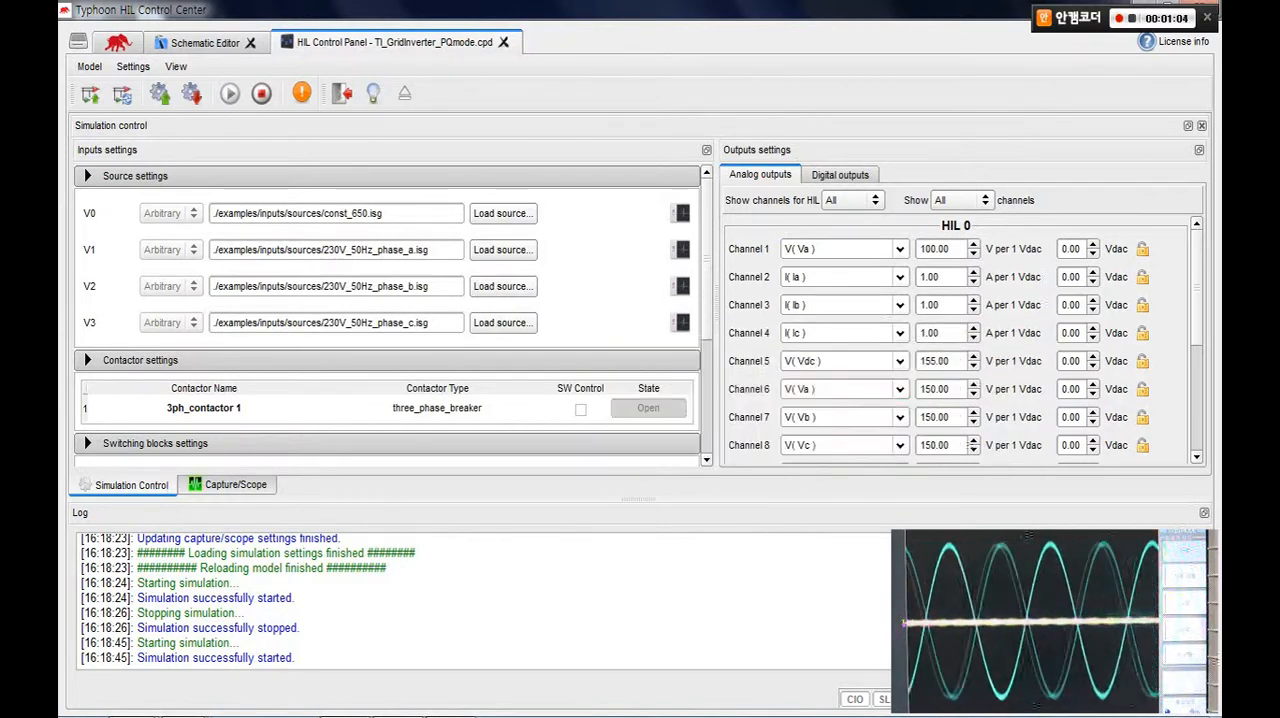
Switch to TI Control Panel and apply an active power reference Pref of 1764 W, followed by -1890 W.
click(450, 700)
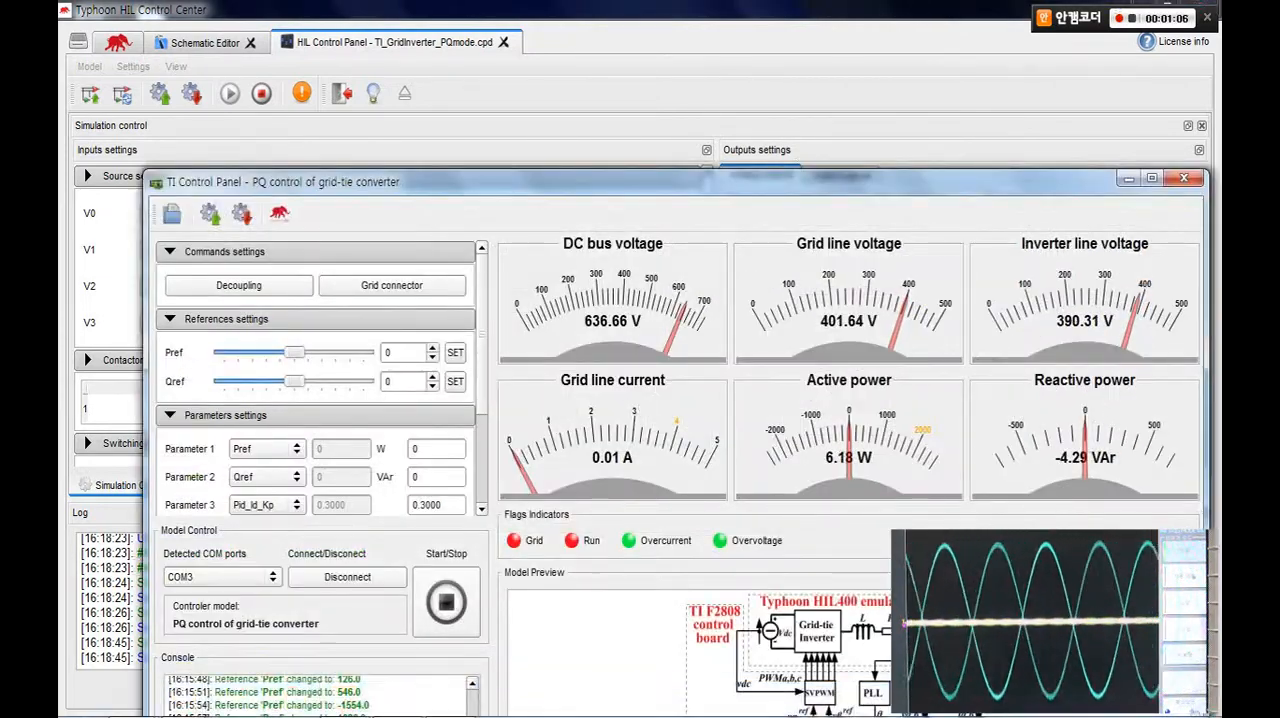
drag(600, 182, 558, 36)
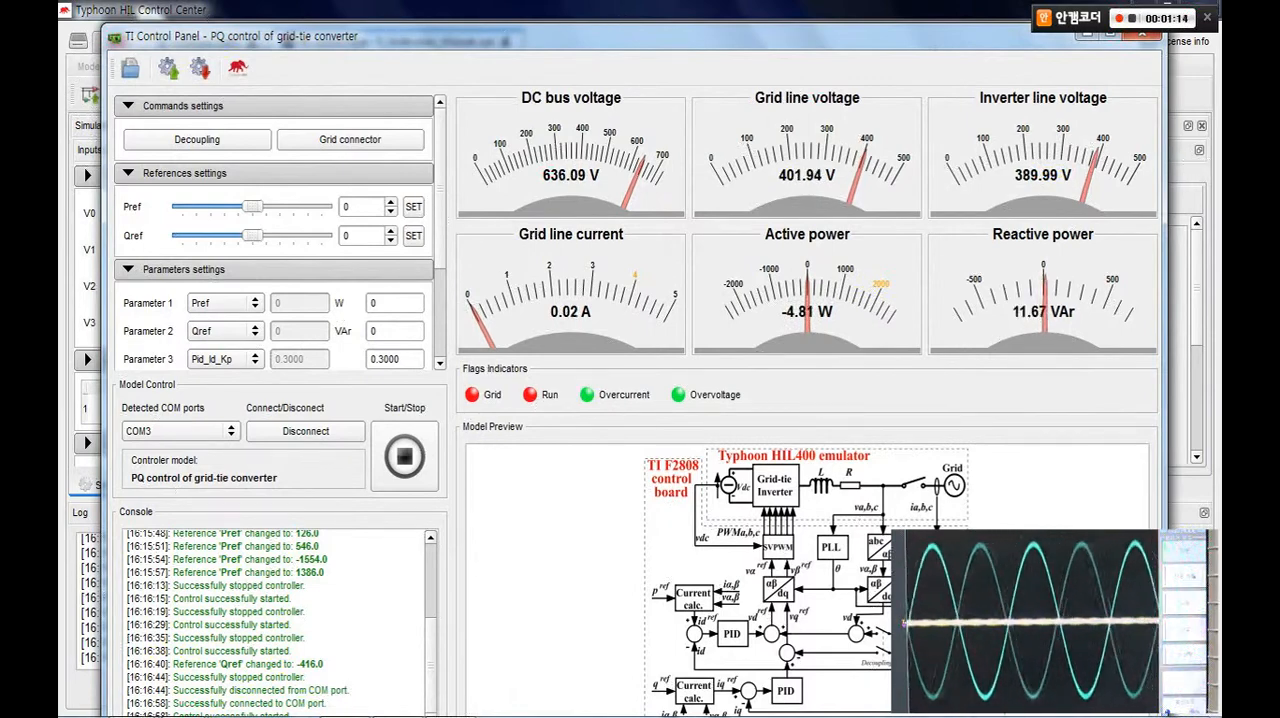
drag(600, 37, 660, 260)
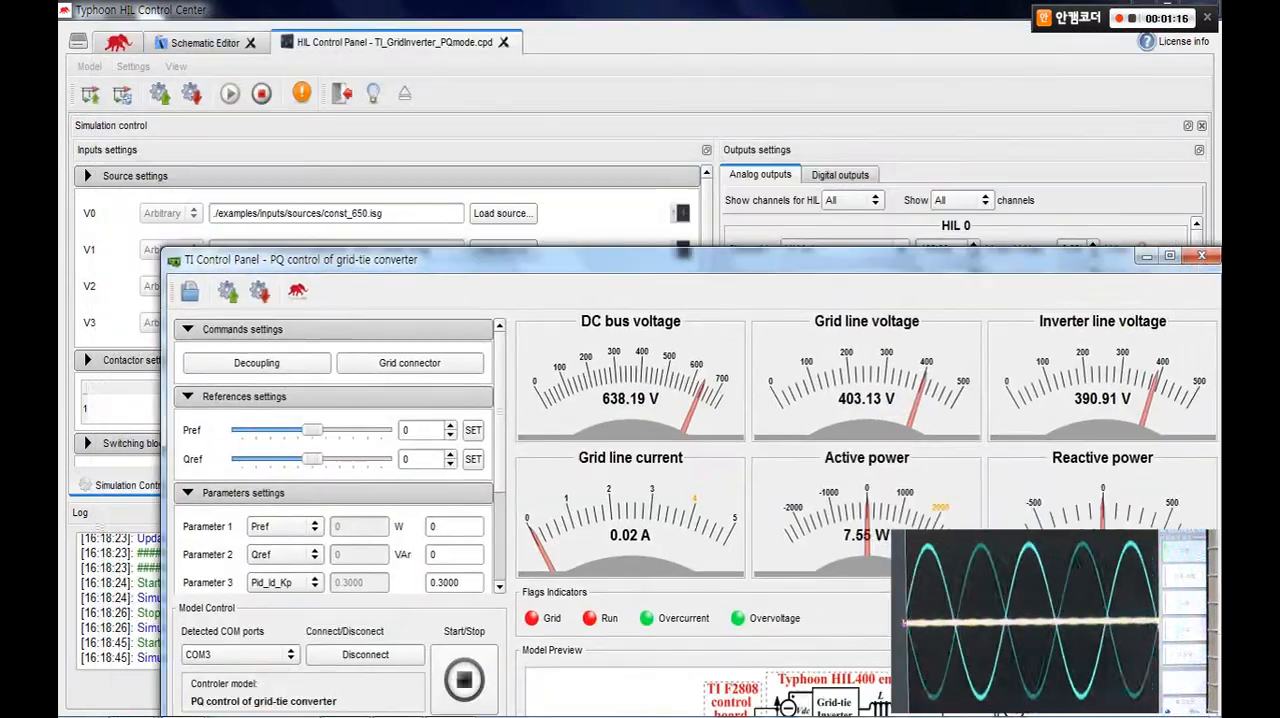
drag(312, 430, 370, 430)
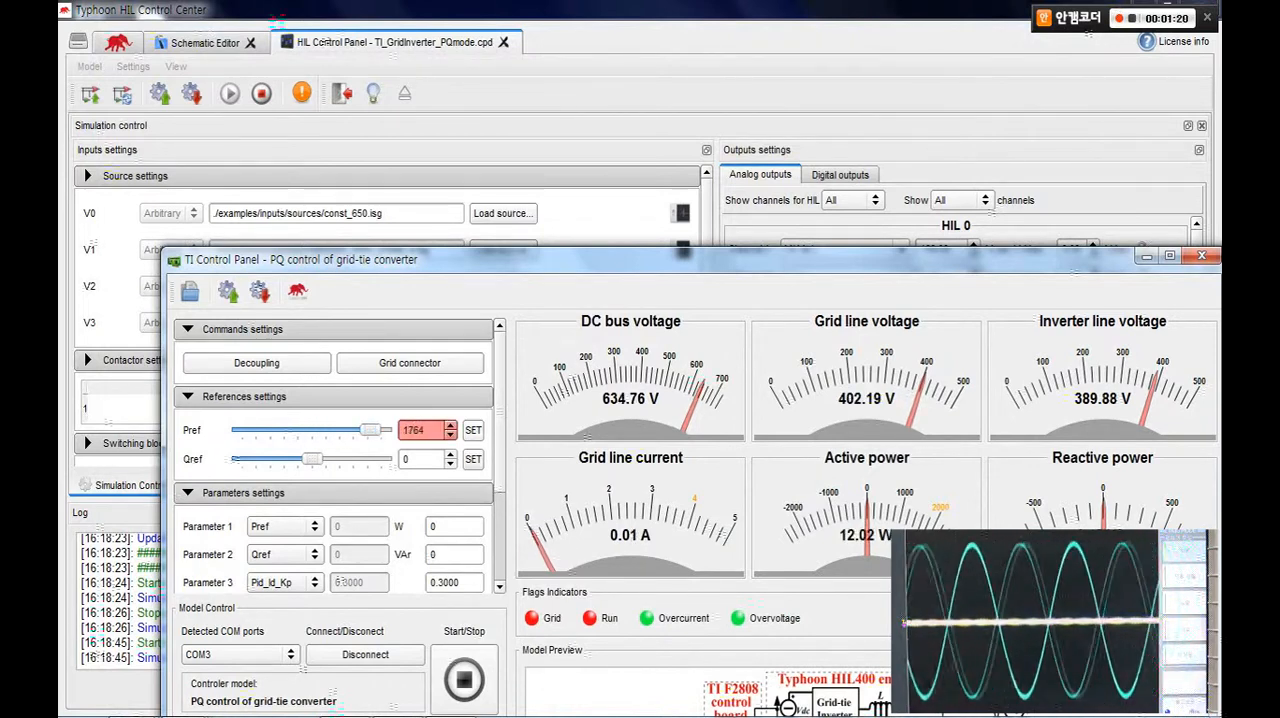
click(473, 430)
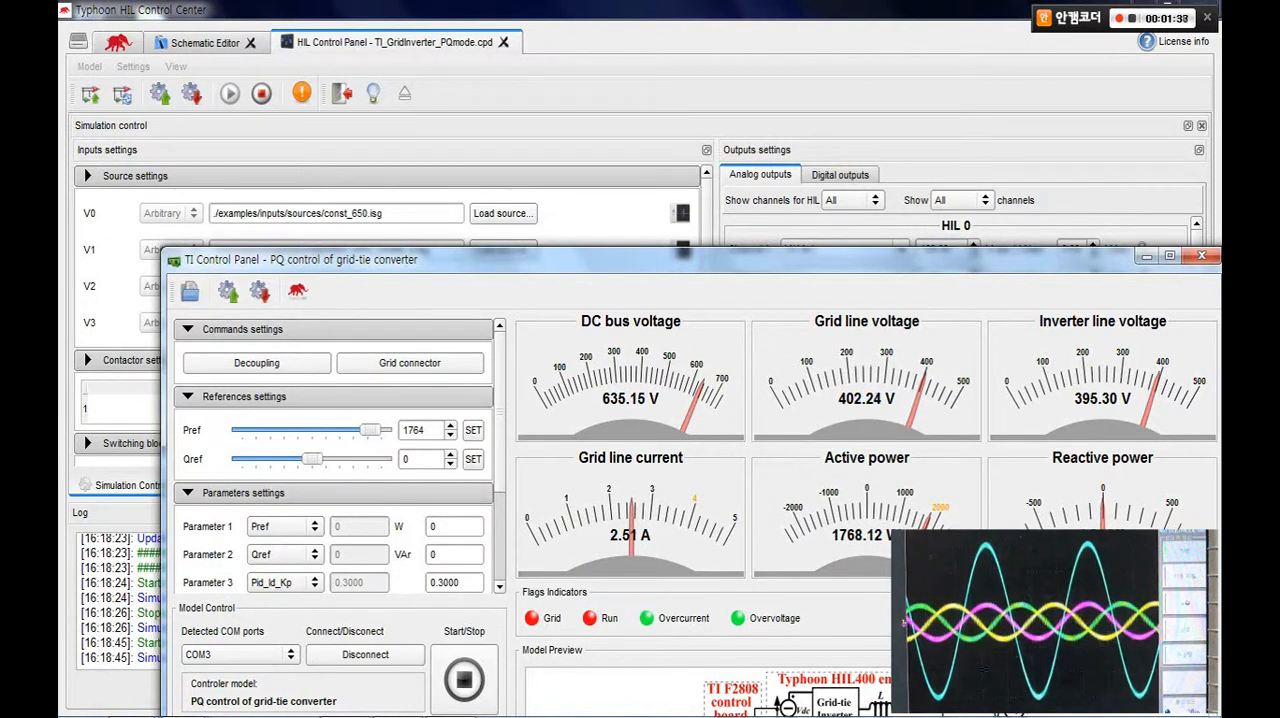
drag(370, 430, 247, 430)
click(473, 430)
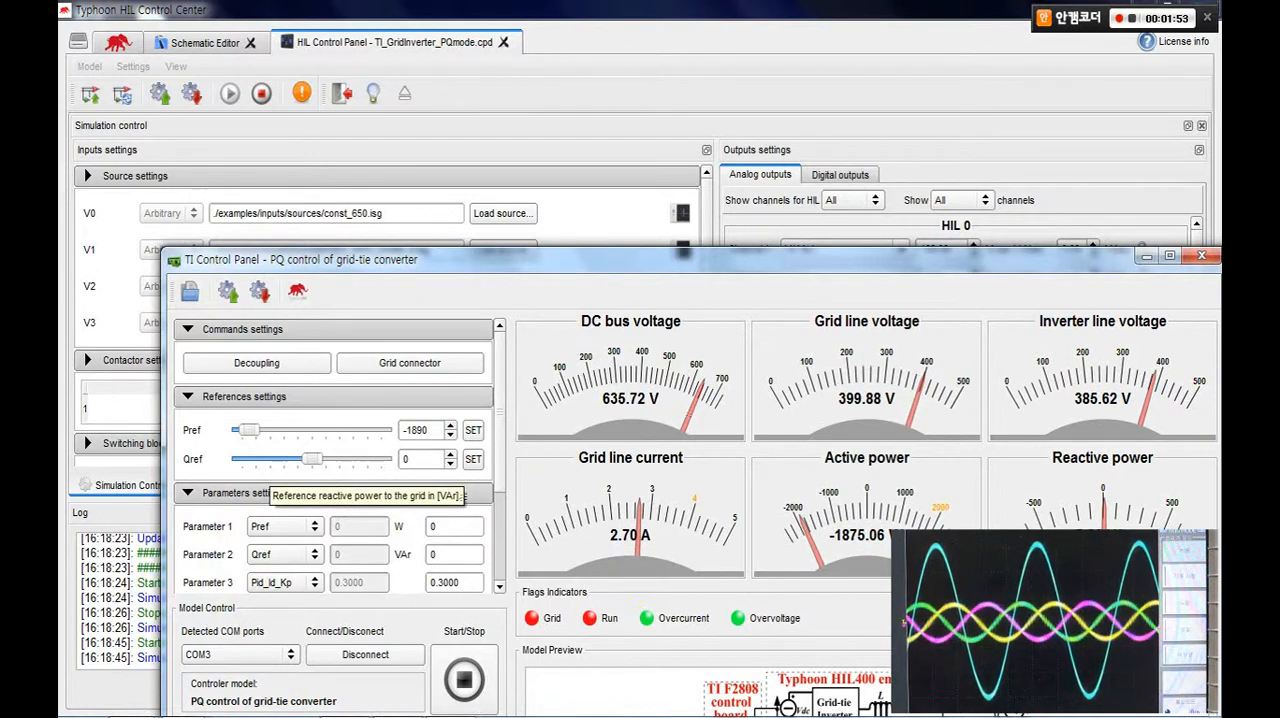
Apply a reactive power reference Qref of 416 VAr, followed by -559 VAr.
drag(312, 459, 356, 459)
click(473, 459)
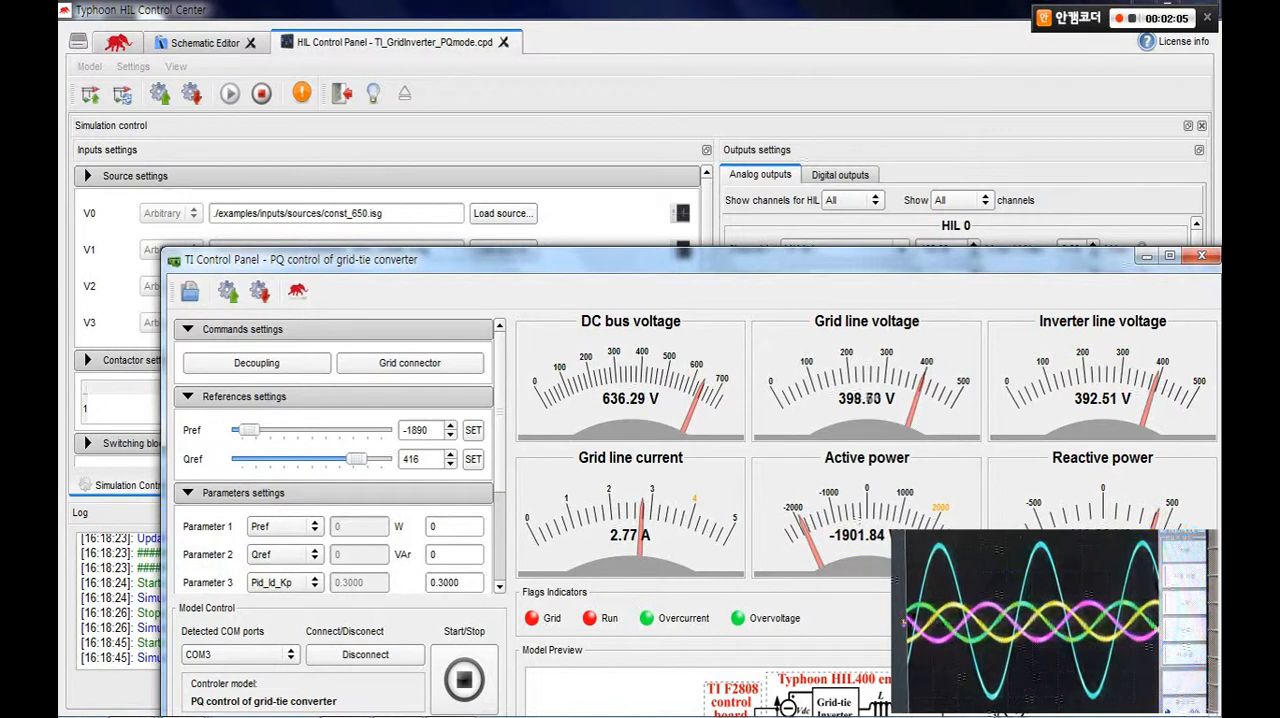
drag(355, 459, 250, 459)
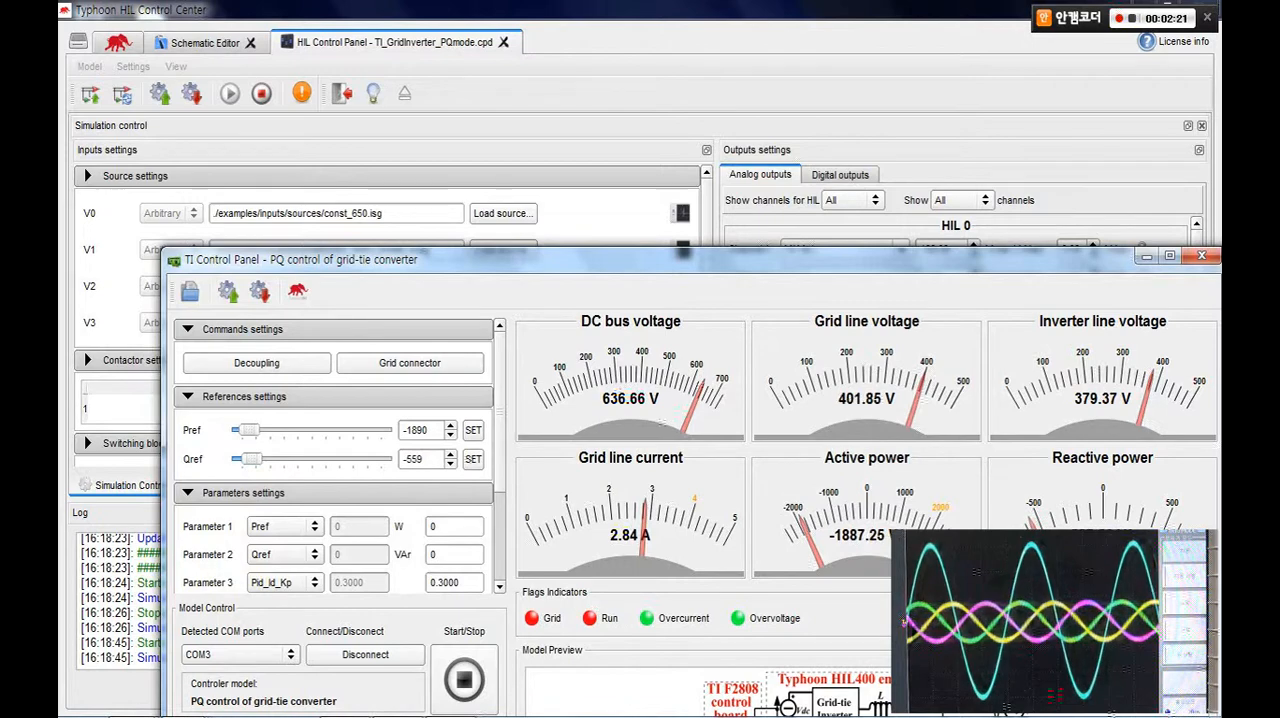
Stop the controller in TI Control Panel and stop the simulation in the HIL Control Panel.
drag(740, 259, 671, 248)
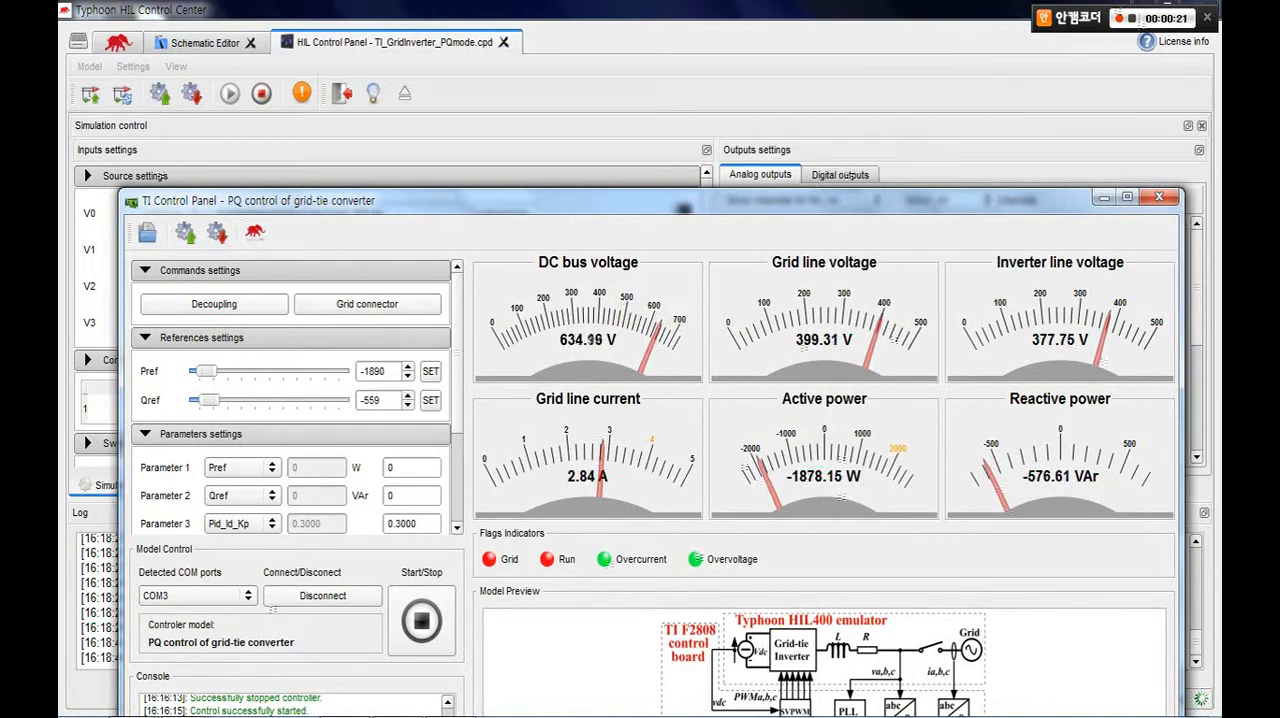
drag(622, 201, 620, 183)
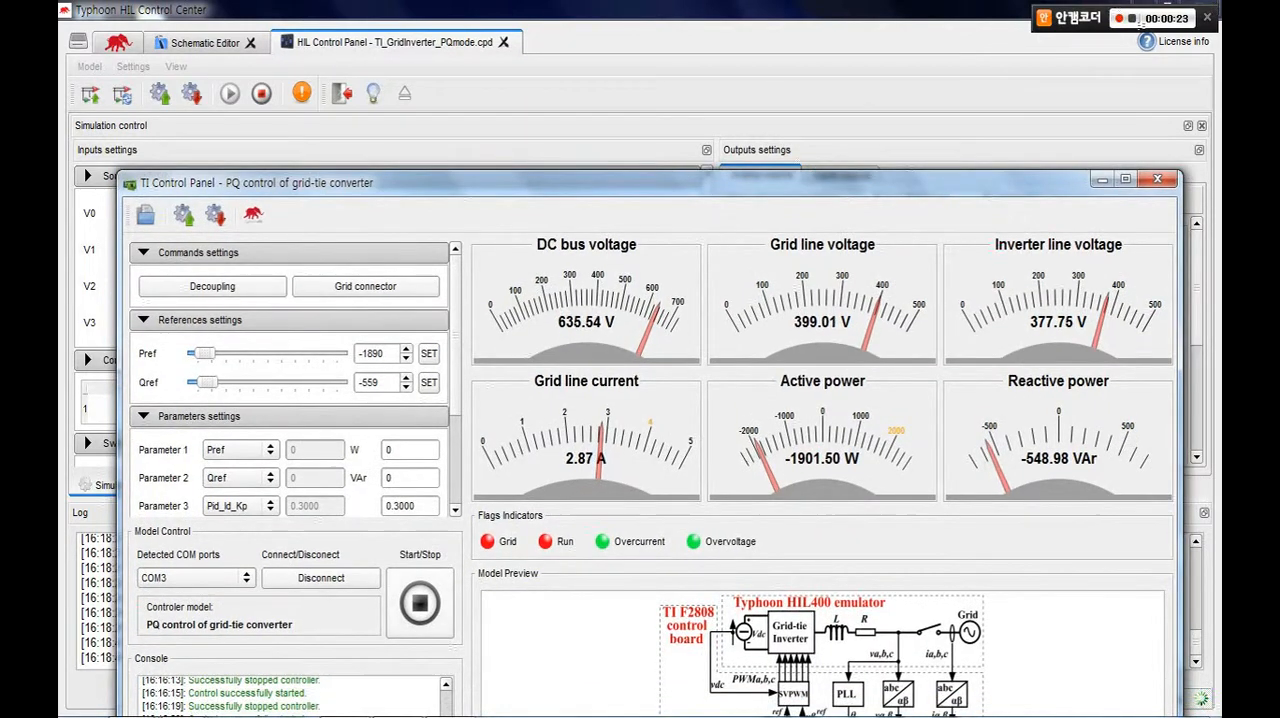
click(420, 603)
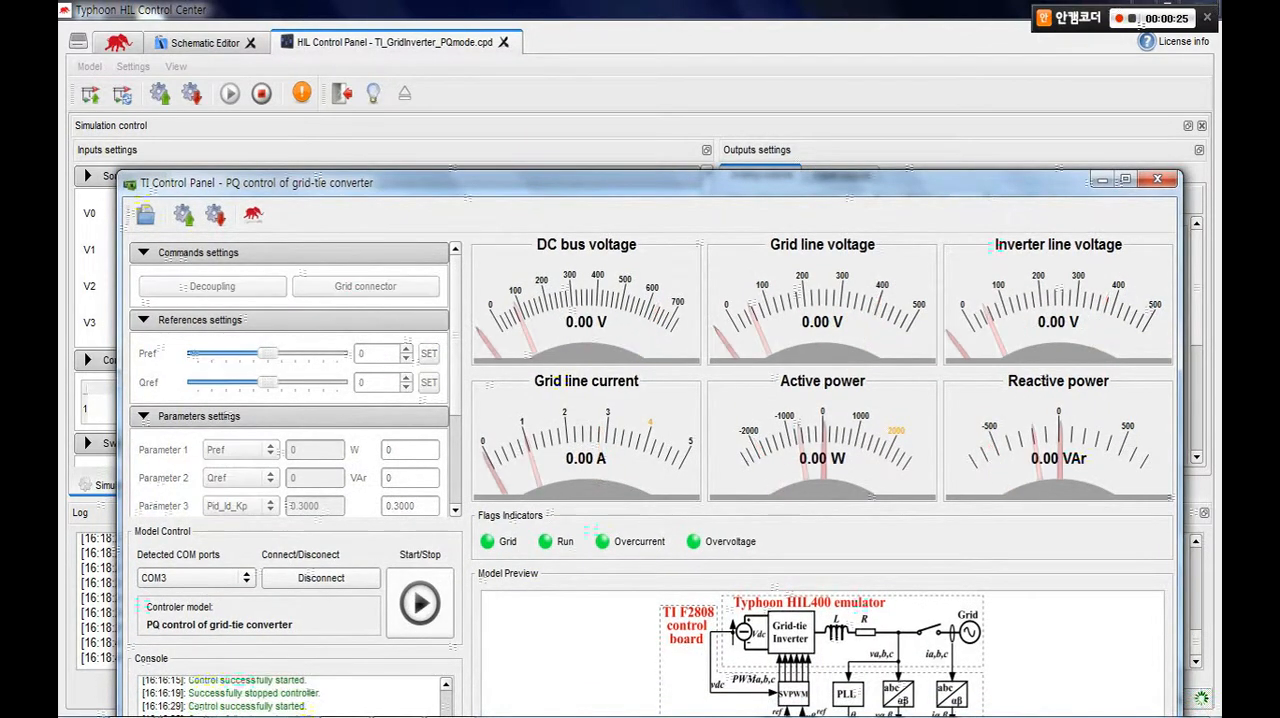
drag(620, 183, 620, 716)
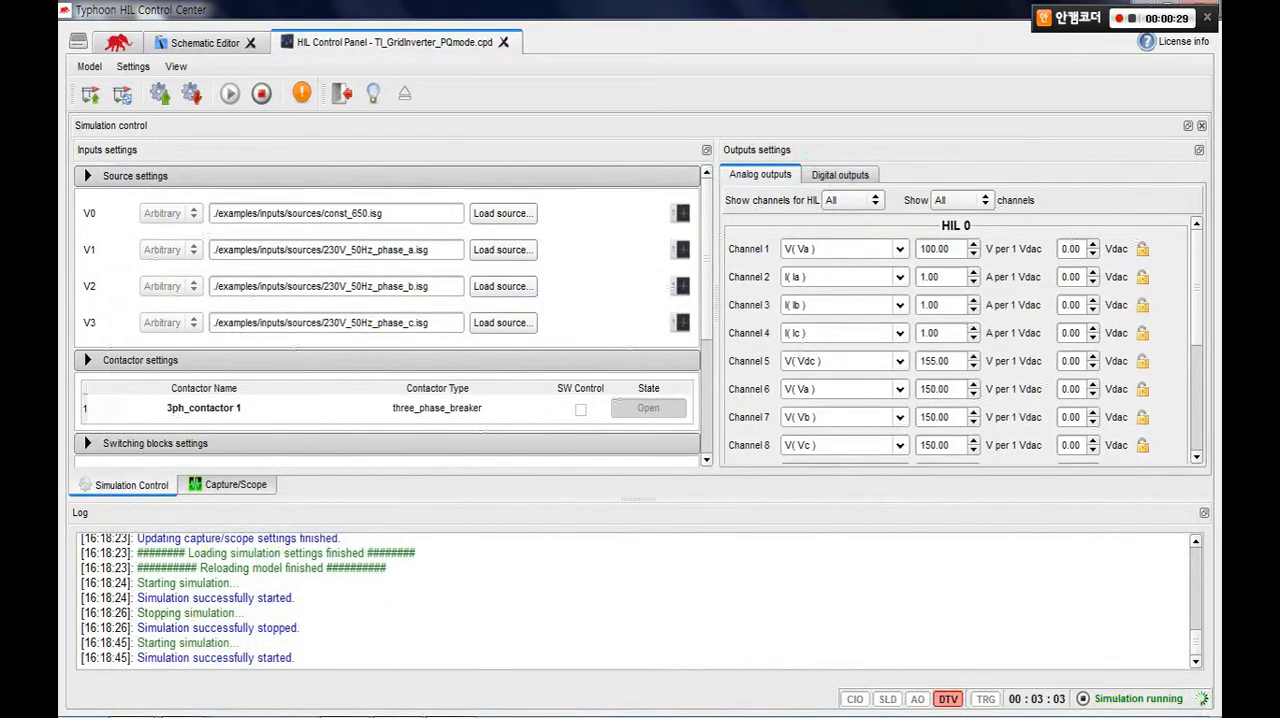
click(261, 93)
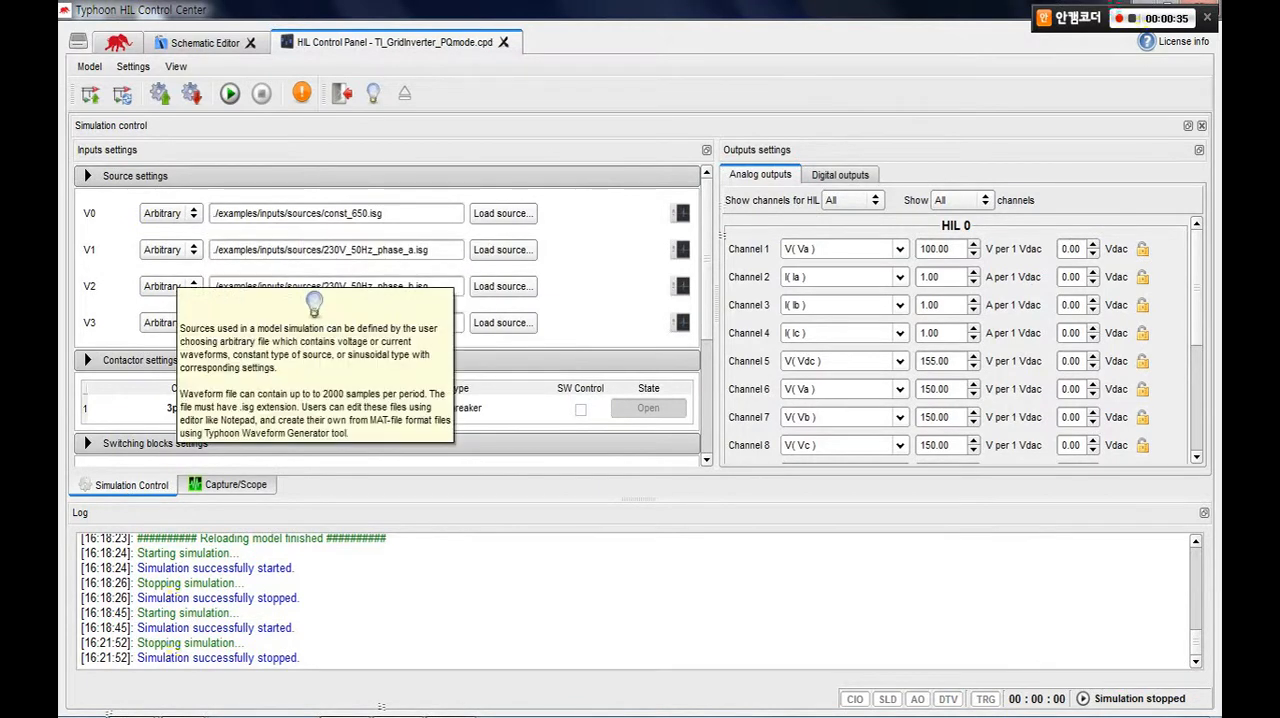
Change source V1 to the Sine type with a phase rms value of 230 V.
click(168, 249)
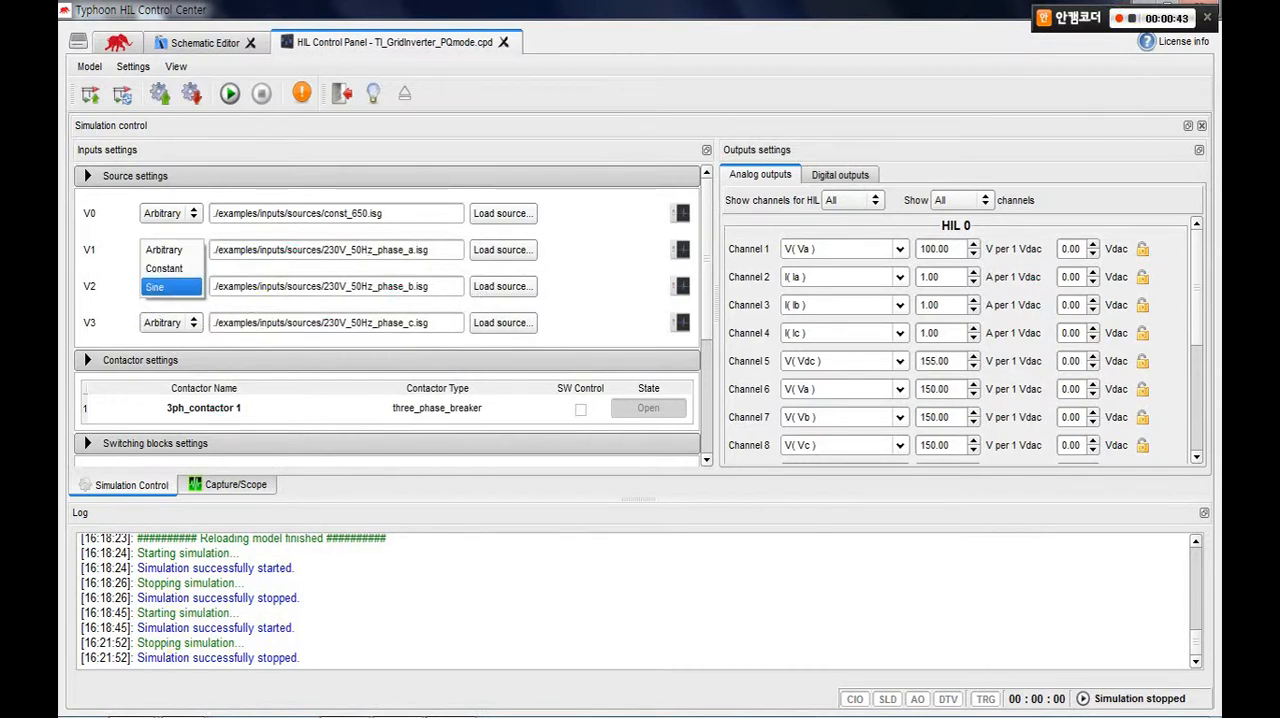
click(171, 287)
double_click(226, 250)
text(2)
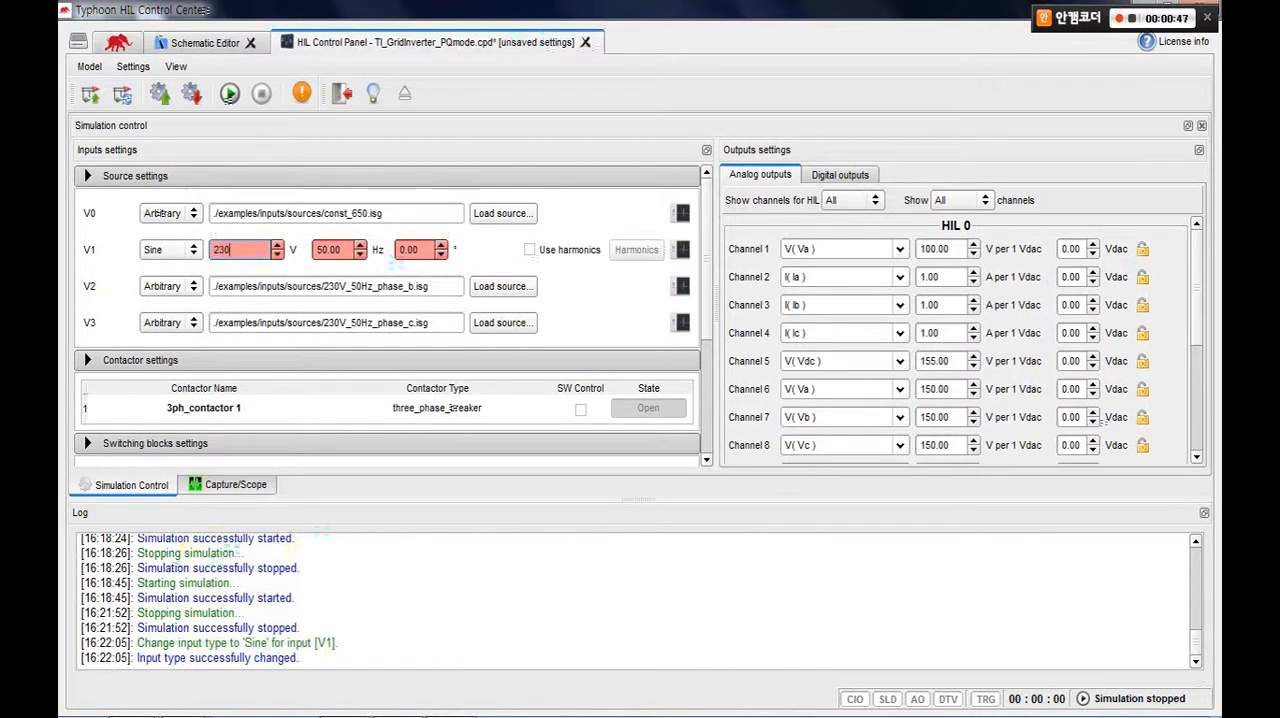
text(30)
key(Return)
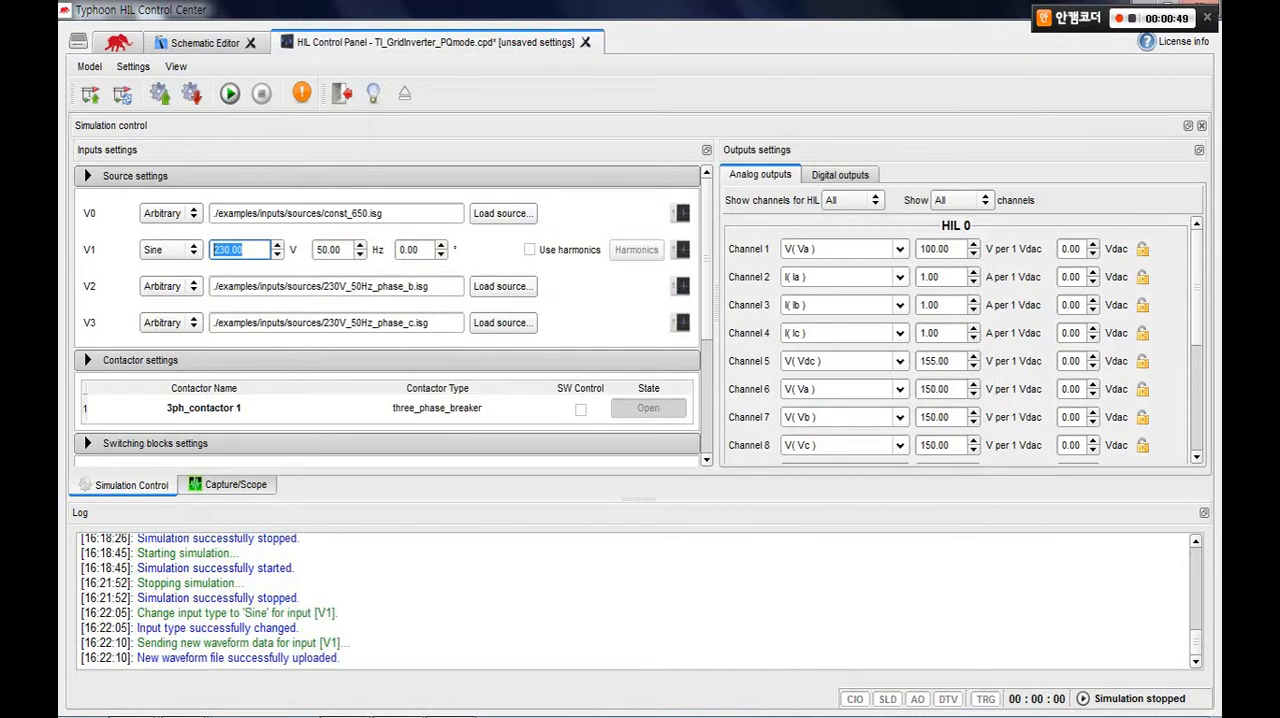
Re-enter 230 V as the phase rms value of source V1.
click(241, 250)
double_click(228, 251)
text(-)
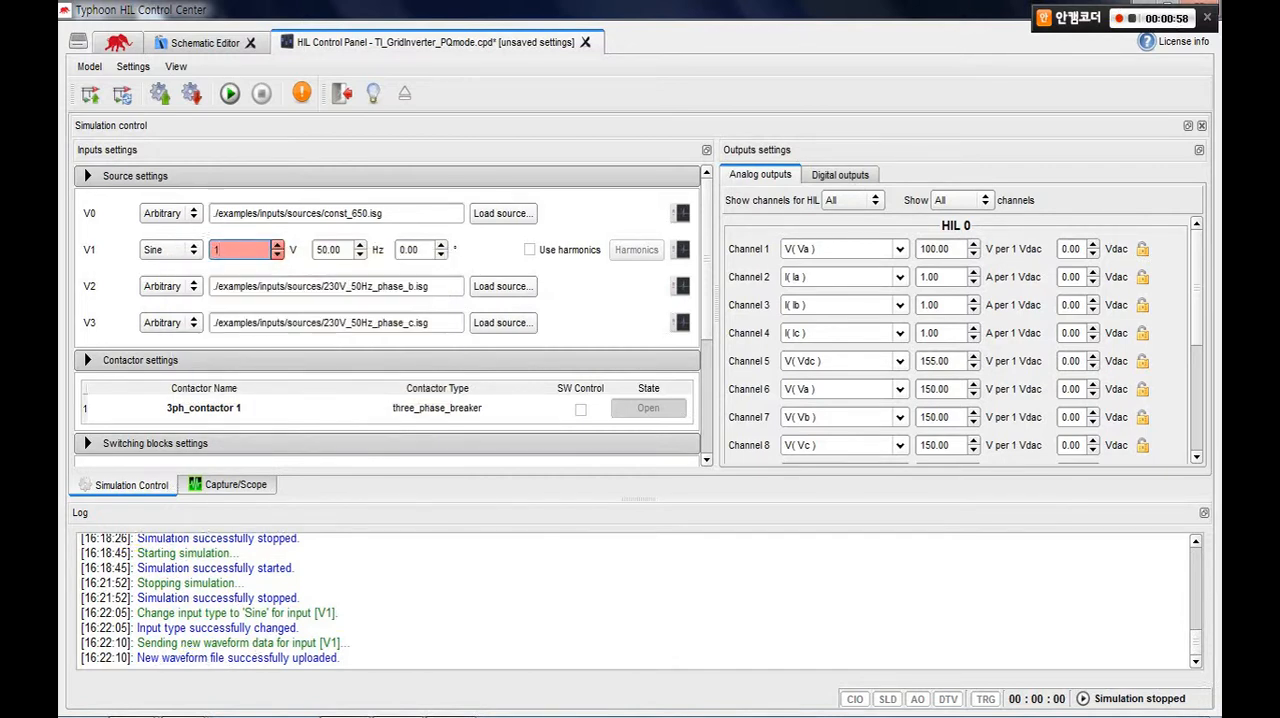
key(BackSpace)
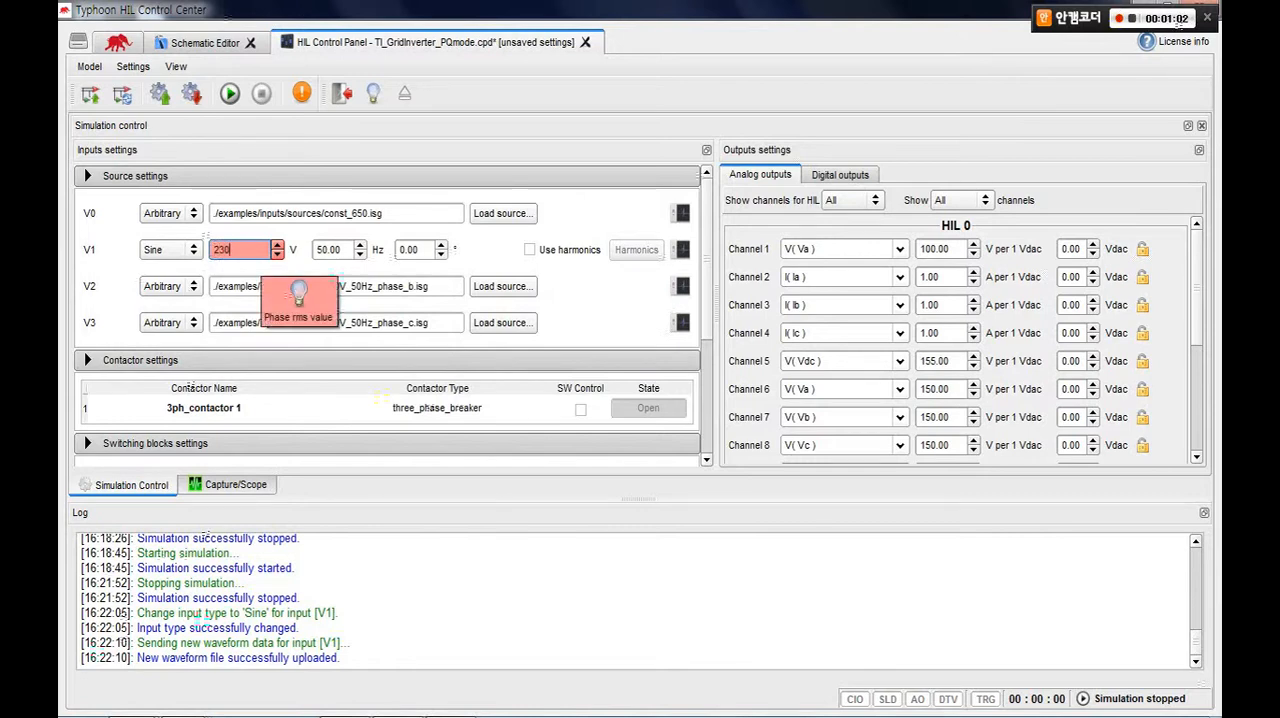
key(Return)
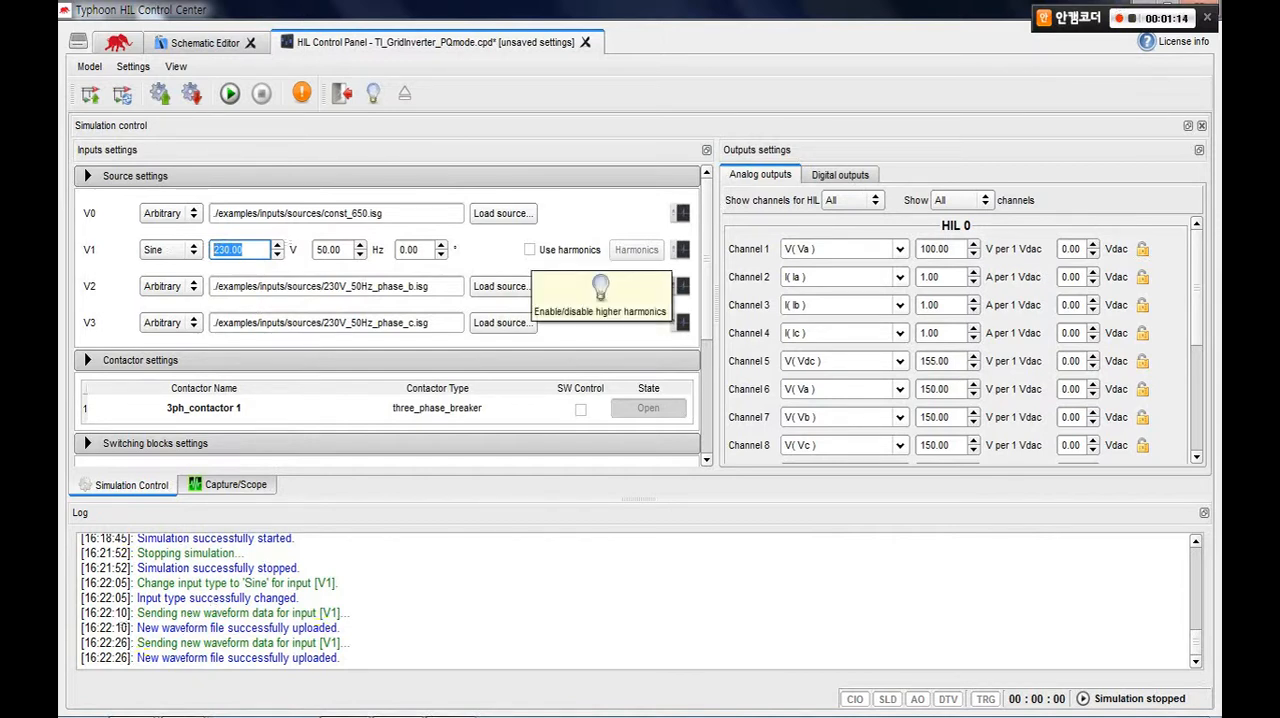
Enable harmonics for source V1 and set Harmonic 1 to order 15 with 20 V.
click(530, 249)
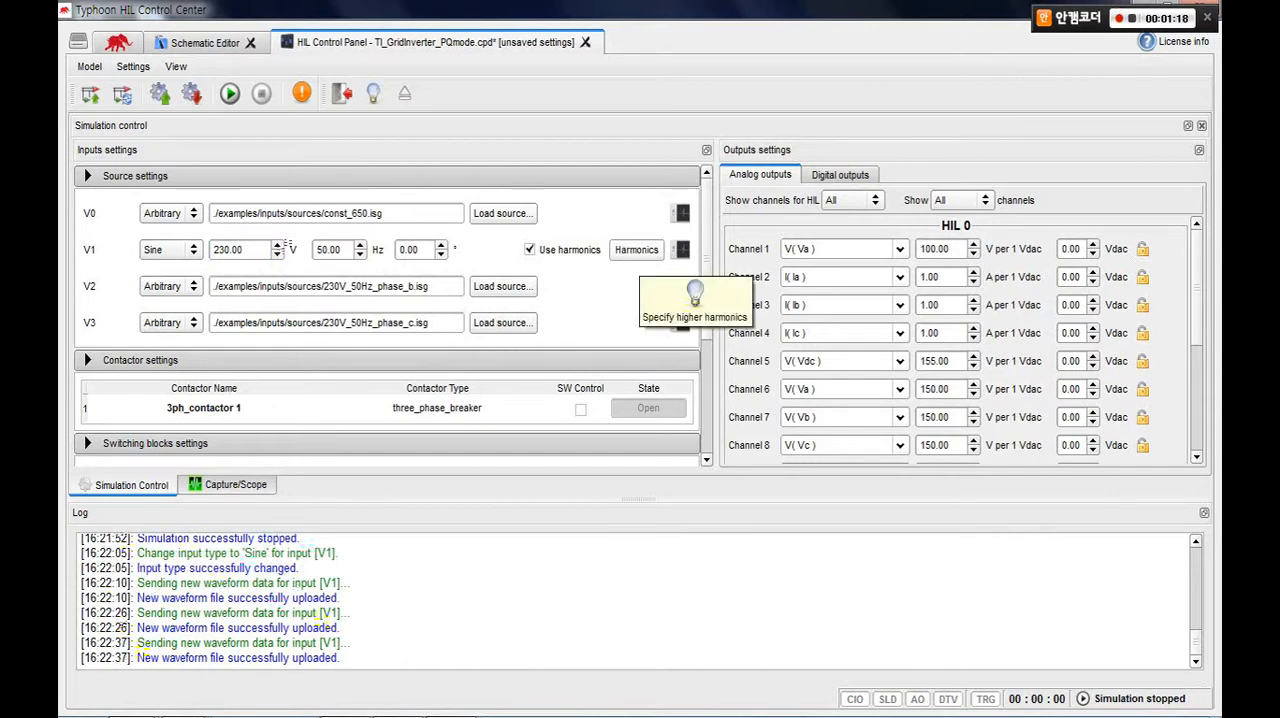
click(636, 252)
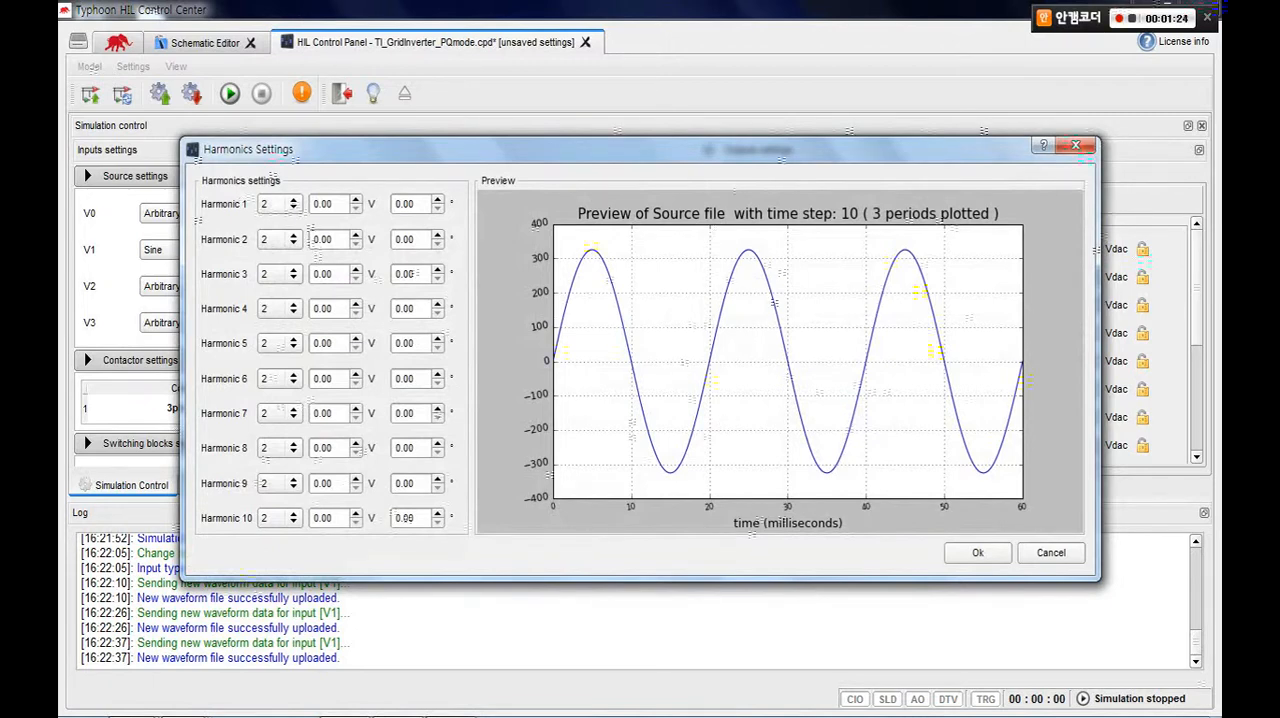
click(280, 204)
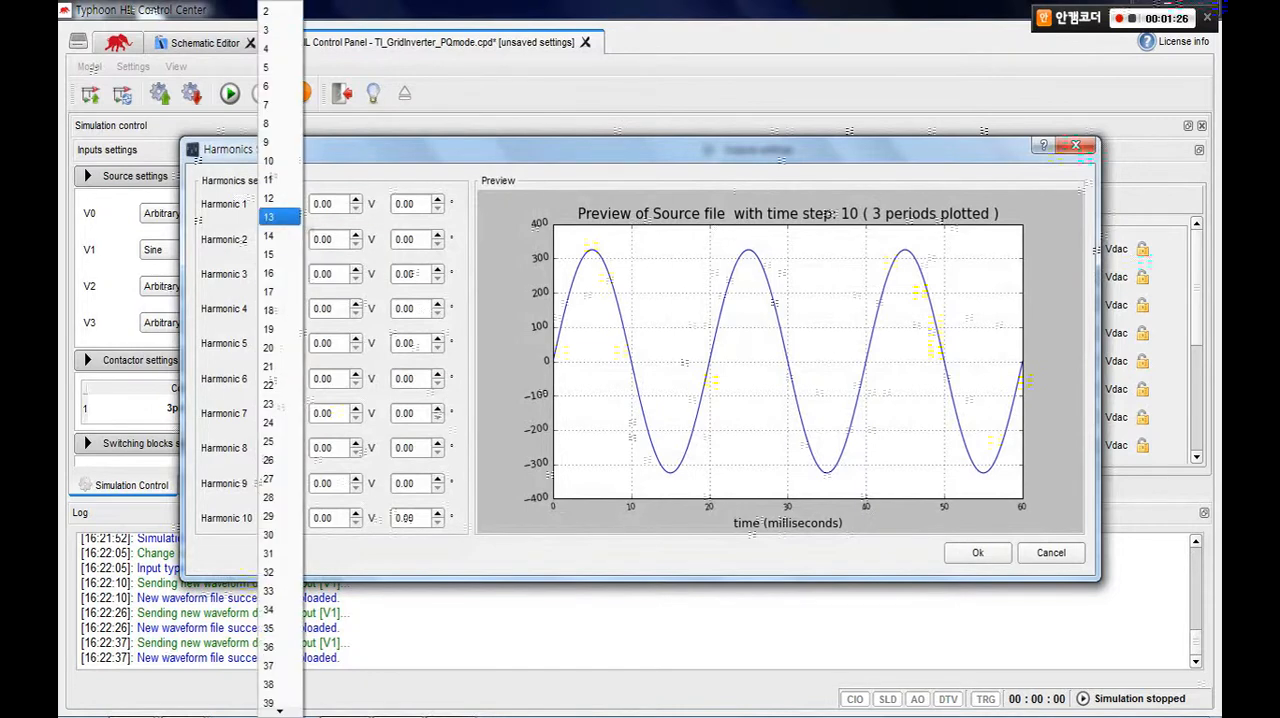
click(275, 263)
double_click(316, 204)
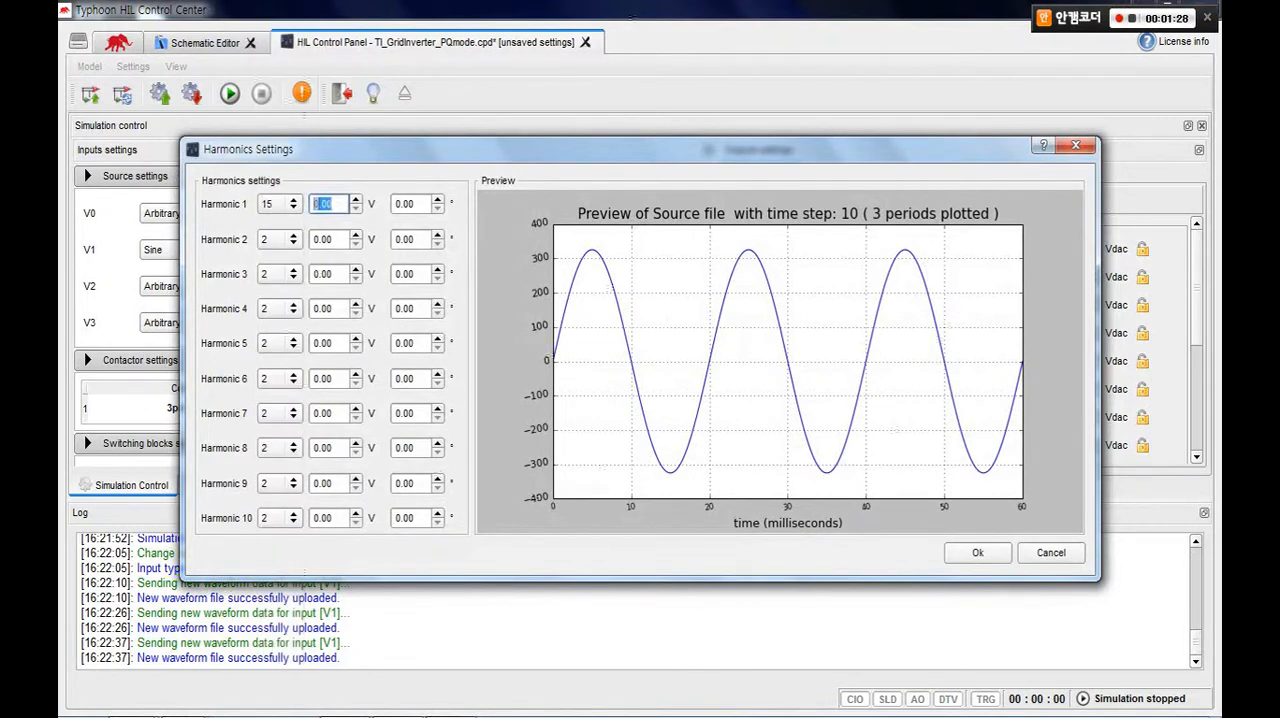
text(20)
key(Return)
Set Harmonic 2 of source V1 to order 6 with 5 V and accept the harmonics settings.
click(280, 238)
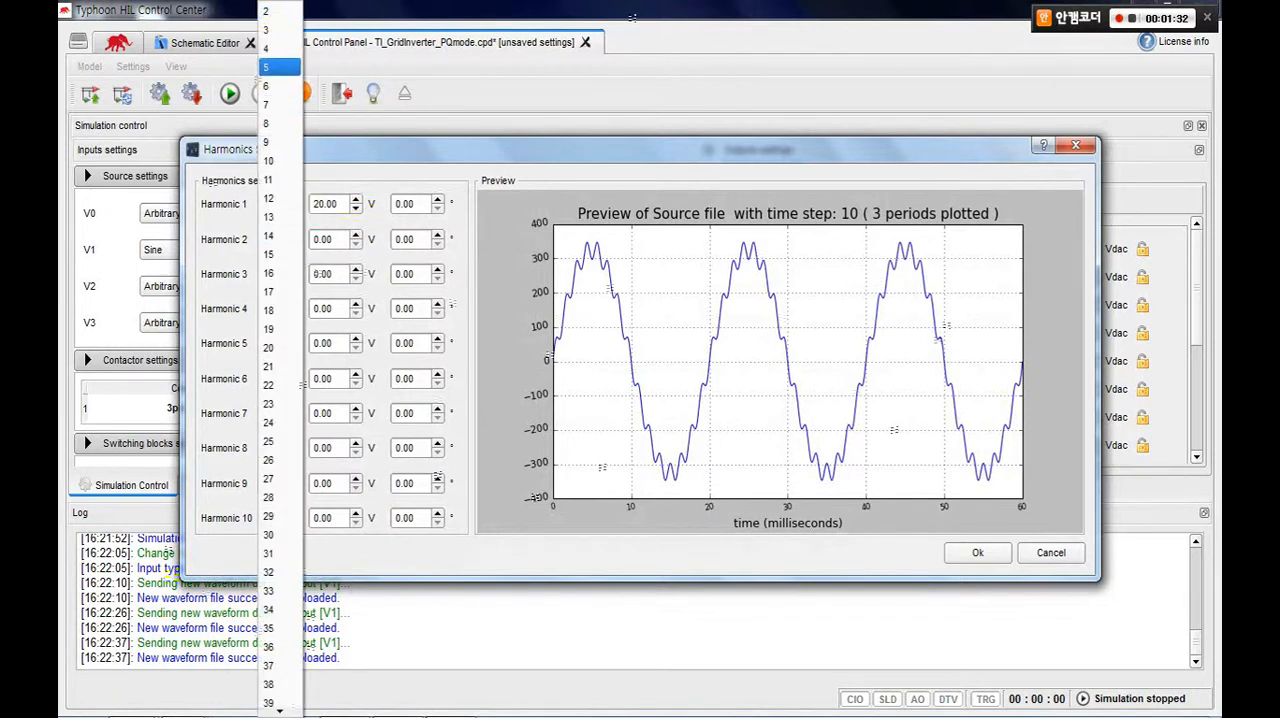
click(279, 87)
double_click(322, 239)
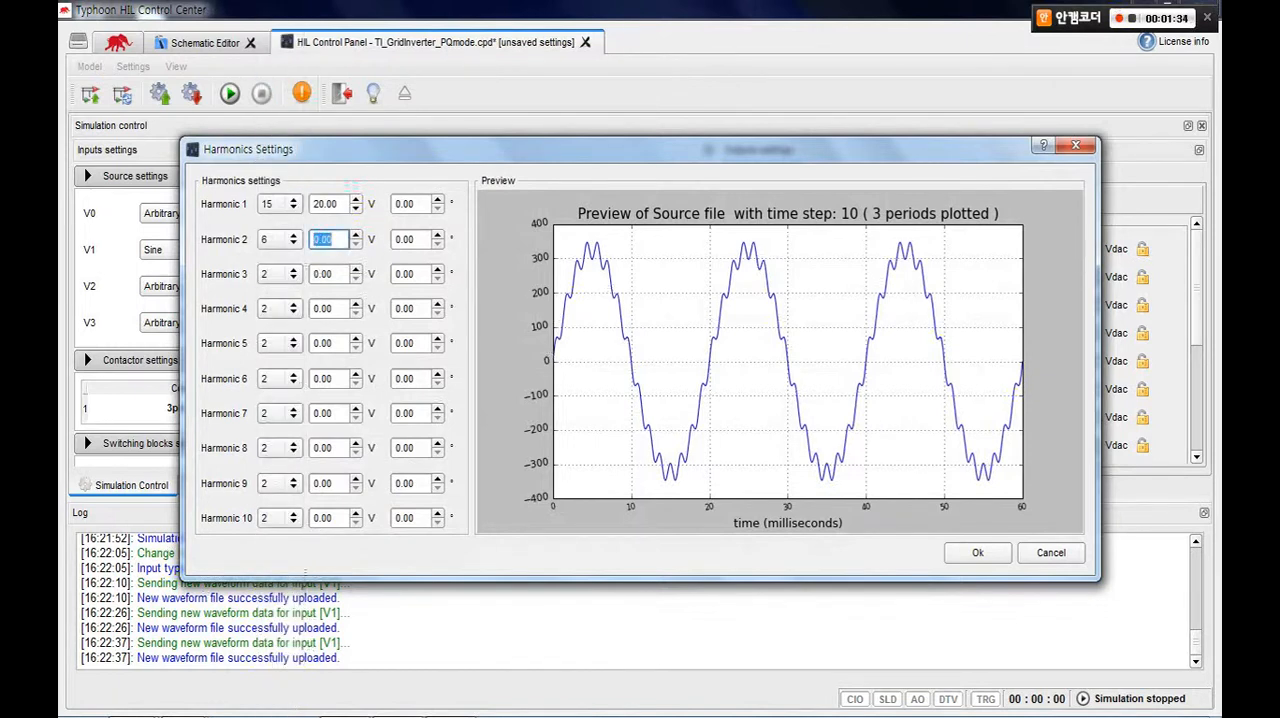
text(5)
key(Return)
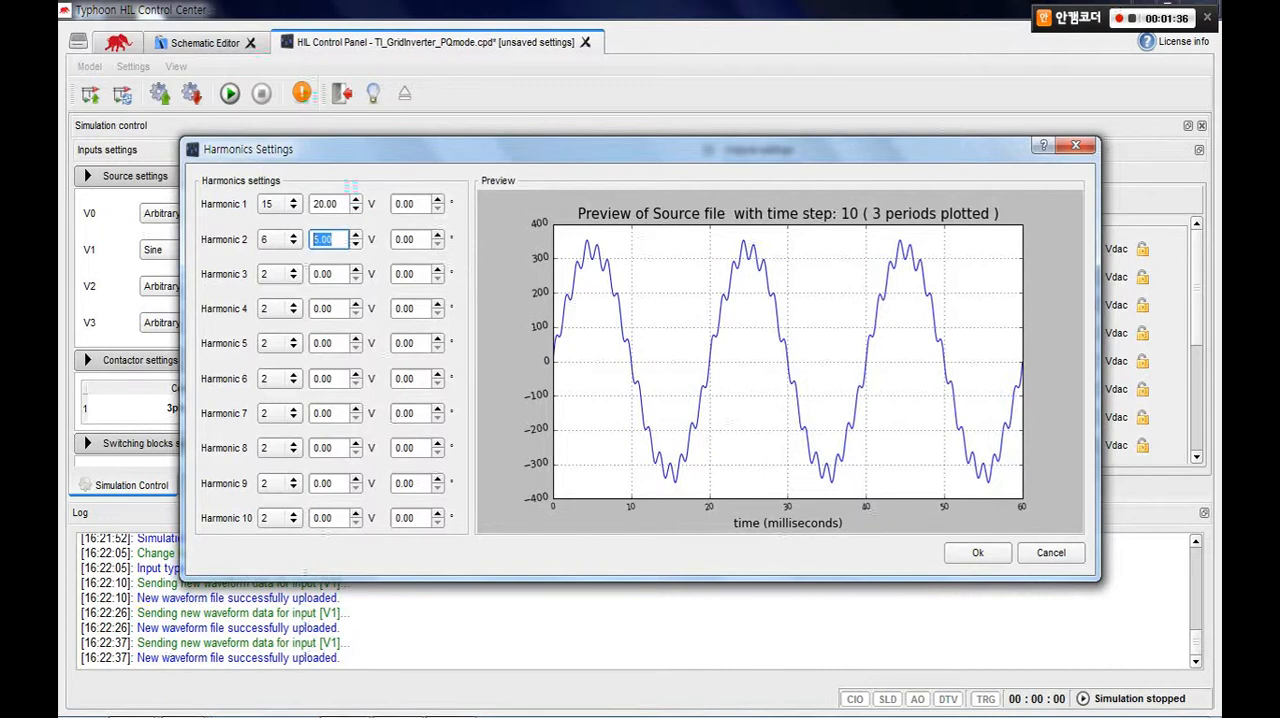
click(977, 552)
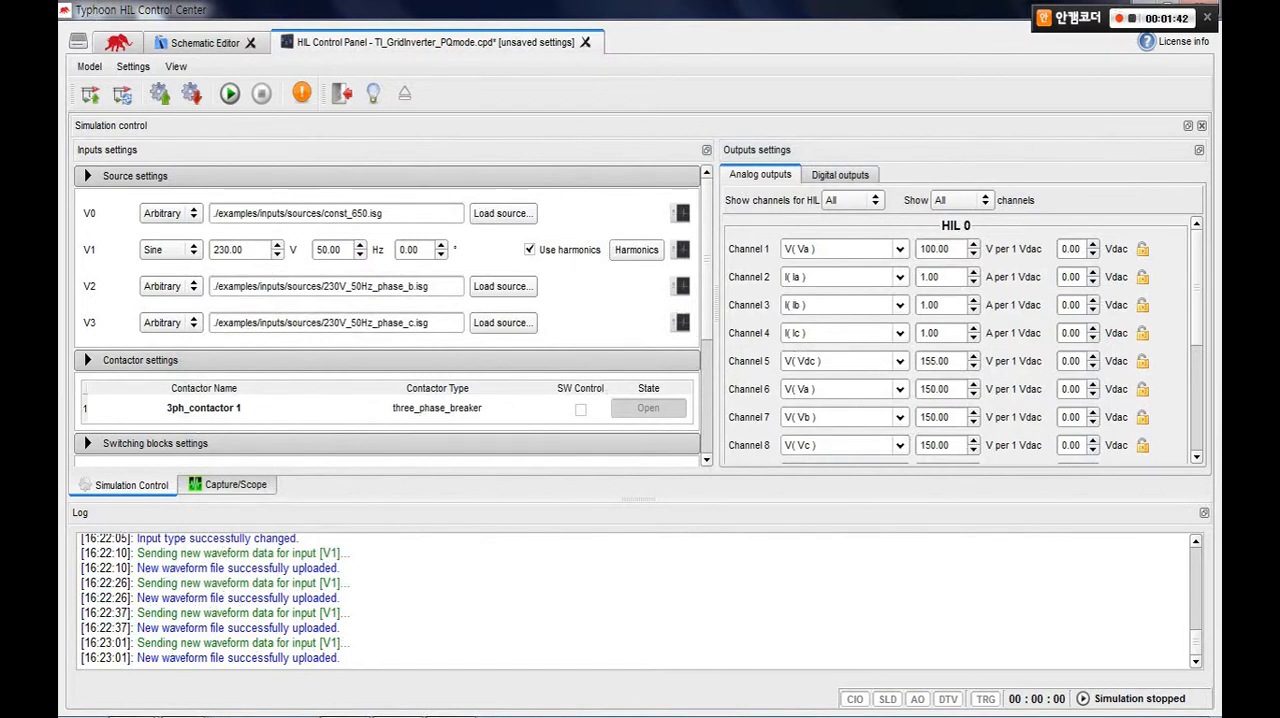
Preview the waveform of source V1 and start the simulation.
click(681, 250)
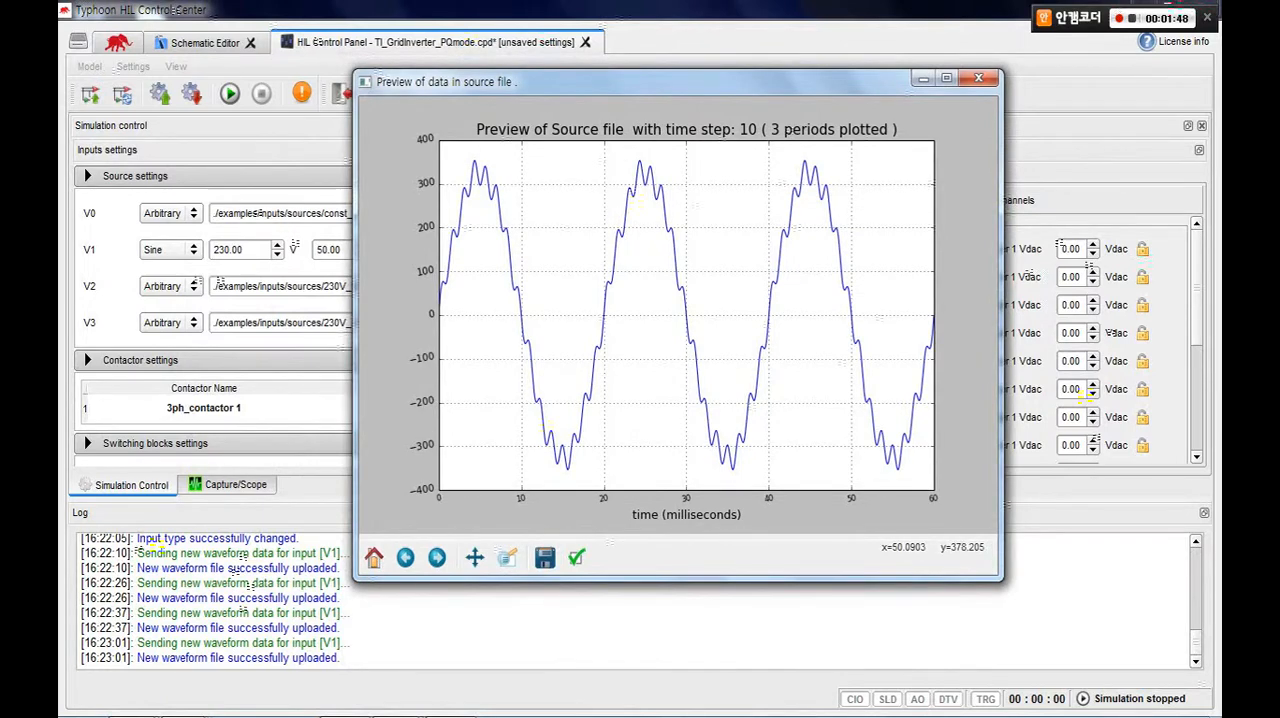
click(978, 78)
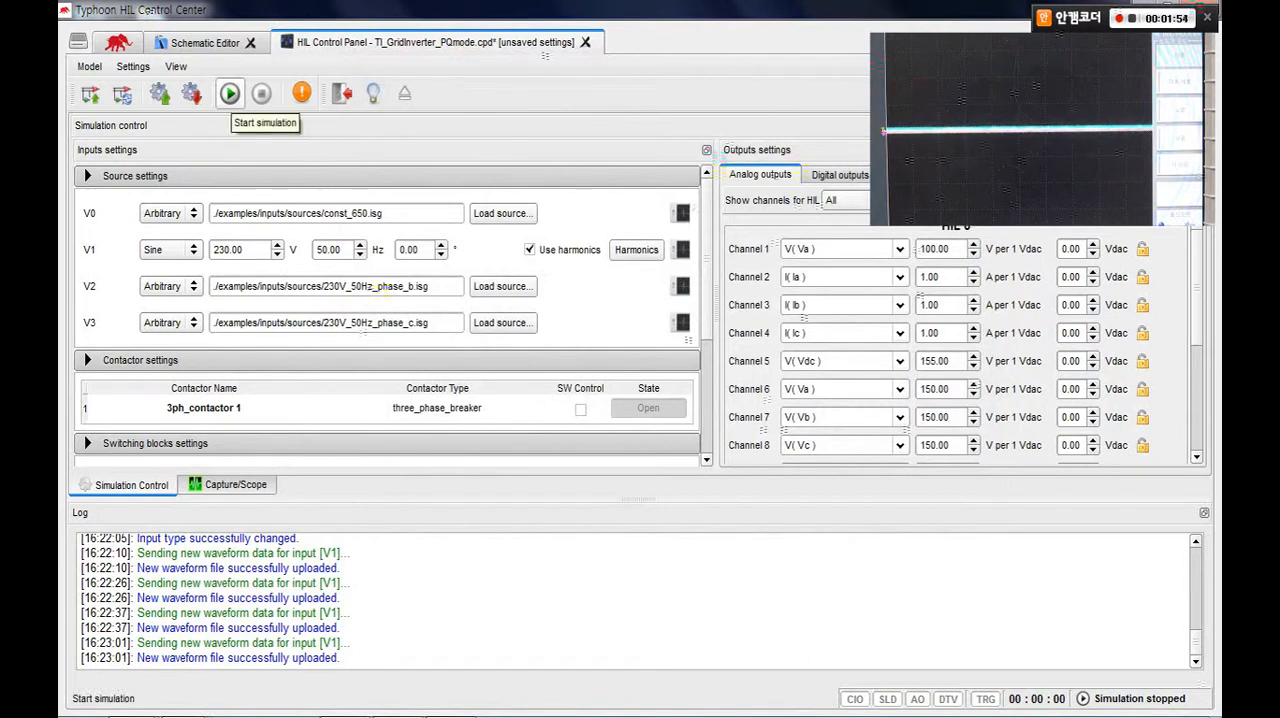
click(230, 93)
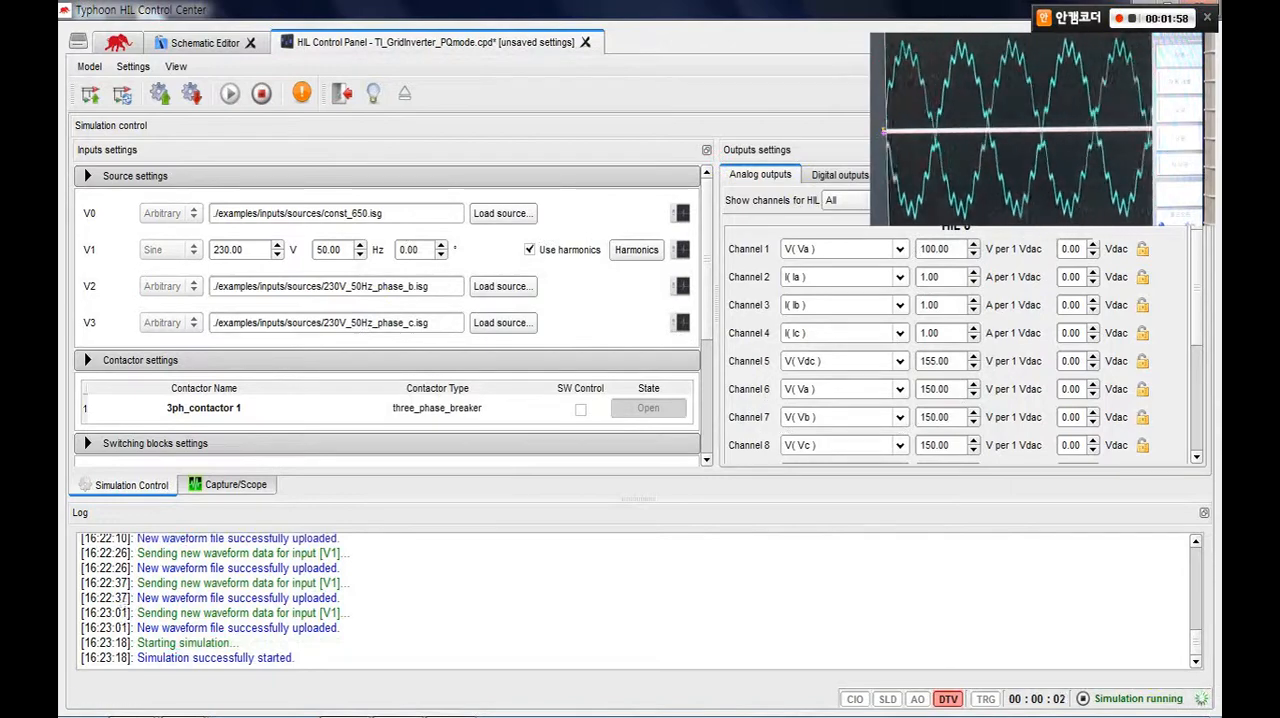
mouse_move(448, 710)
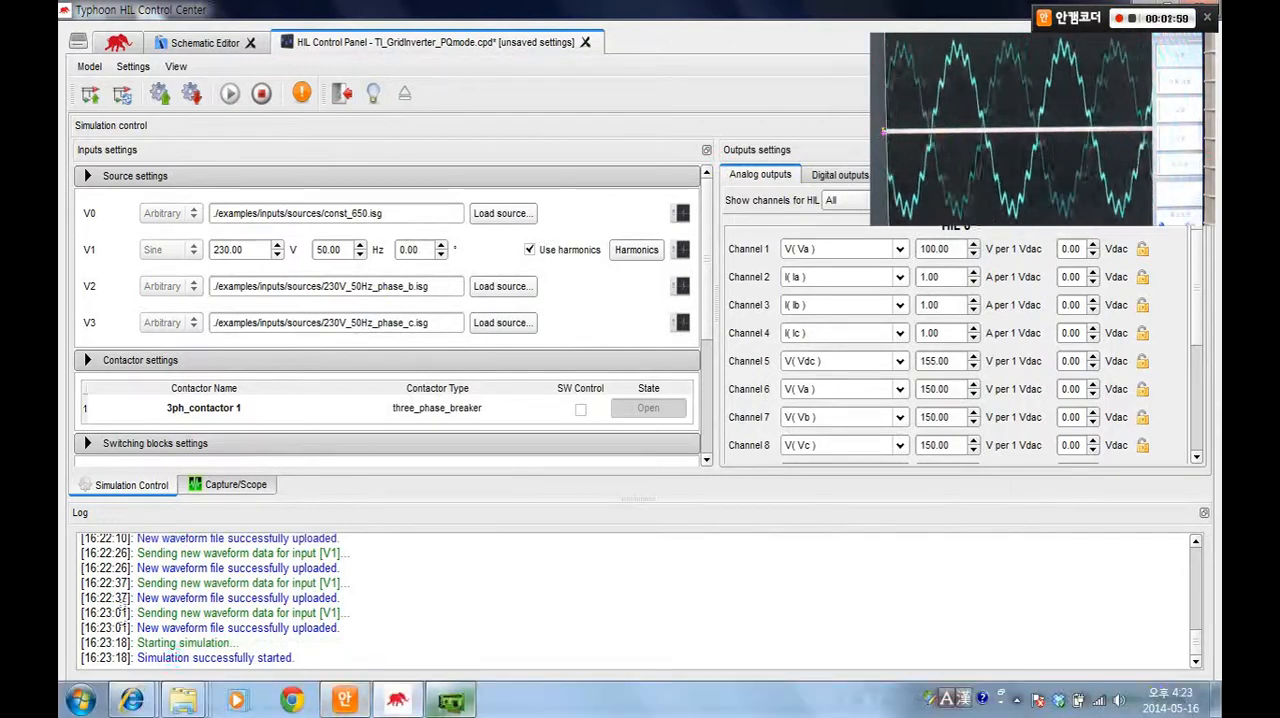
Switch to the TI Control Panel, start the PQ control model, and move its window clear of the oscilloscope view.
click(450, 700)
drag(640, 256, 643, 178)
click(423, 597)
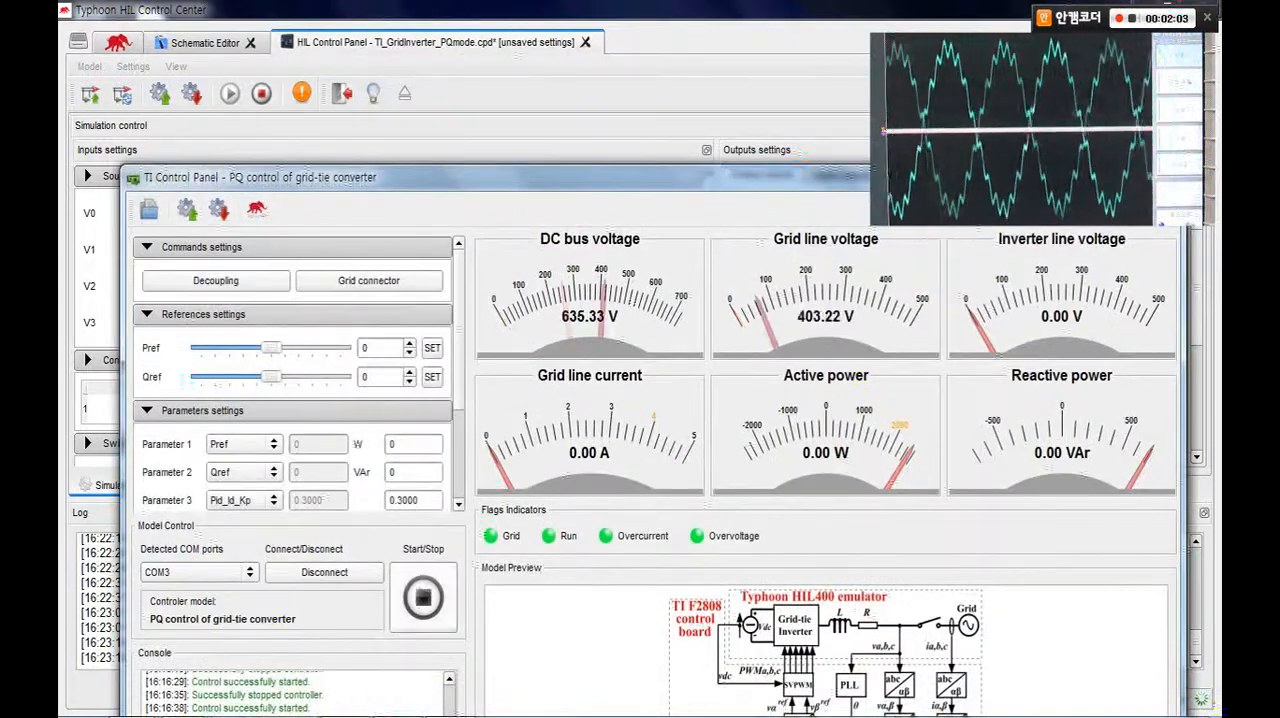
drag(643, 177, 659, 141)
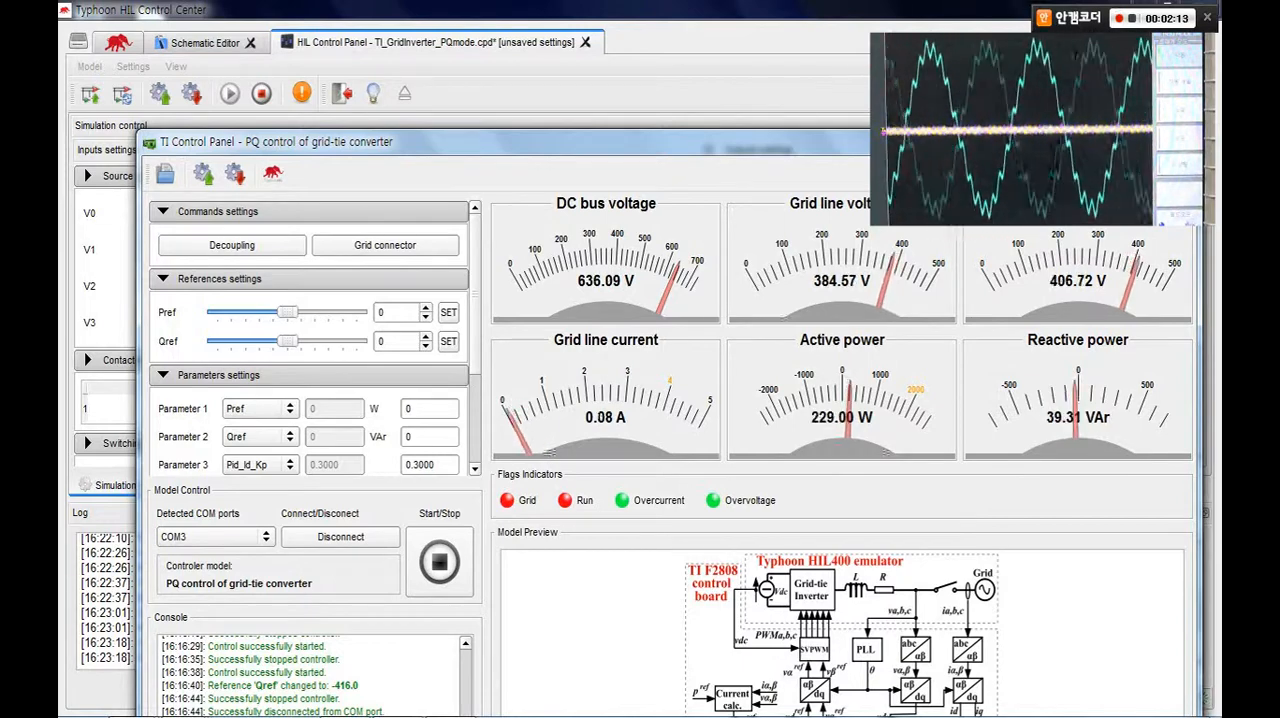
drag(600, 142, 667, 252)
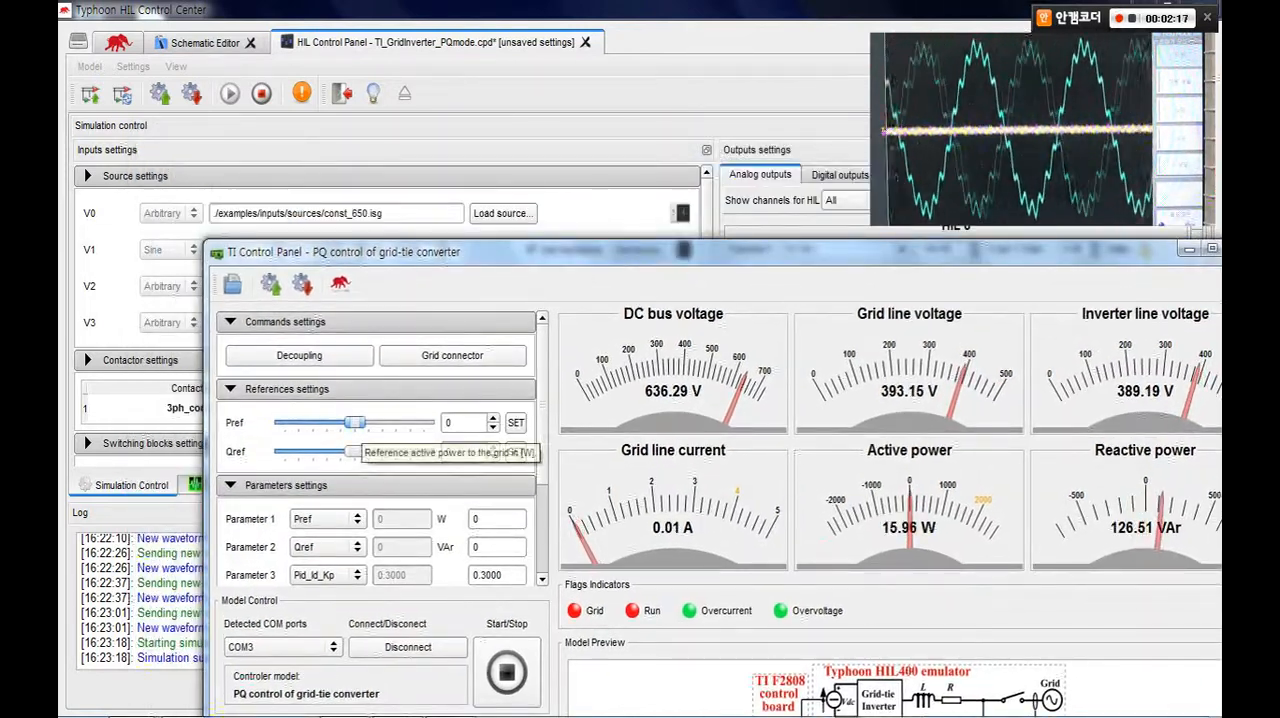
drag(354, 423, 410, 423)
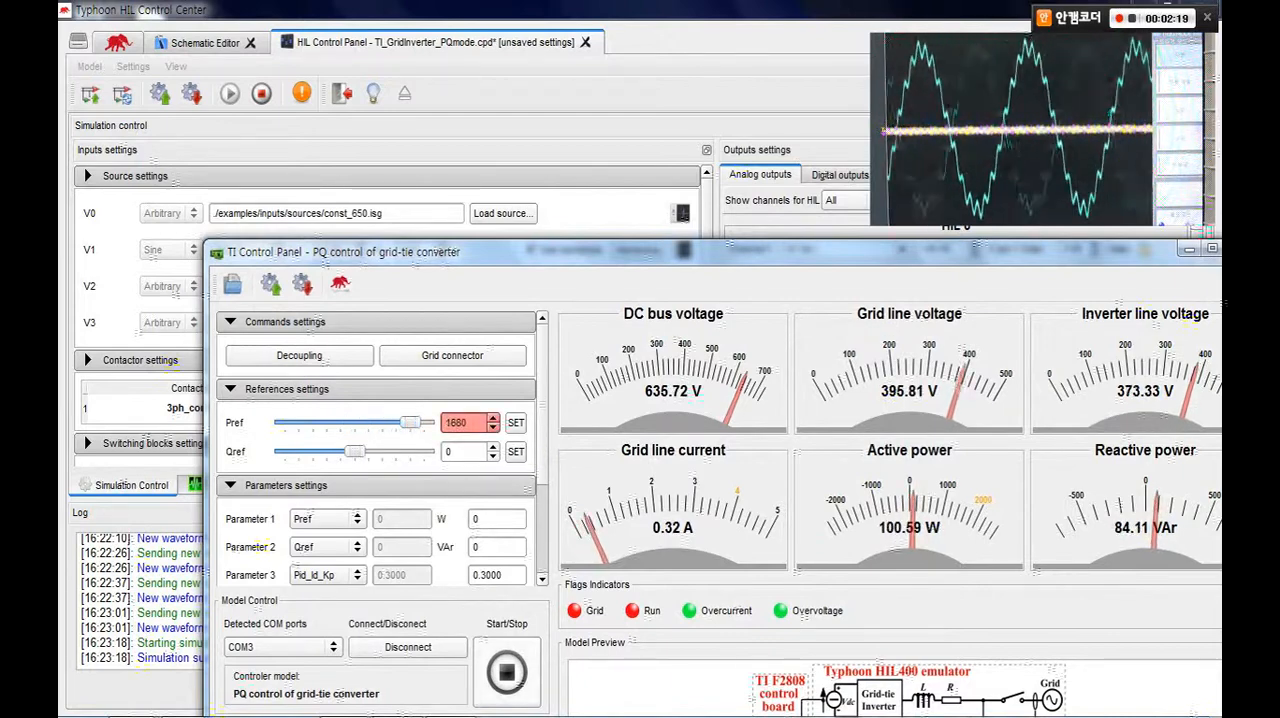
click(507, 672)
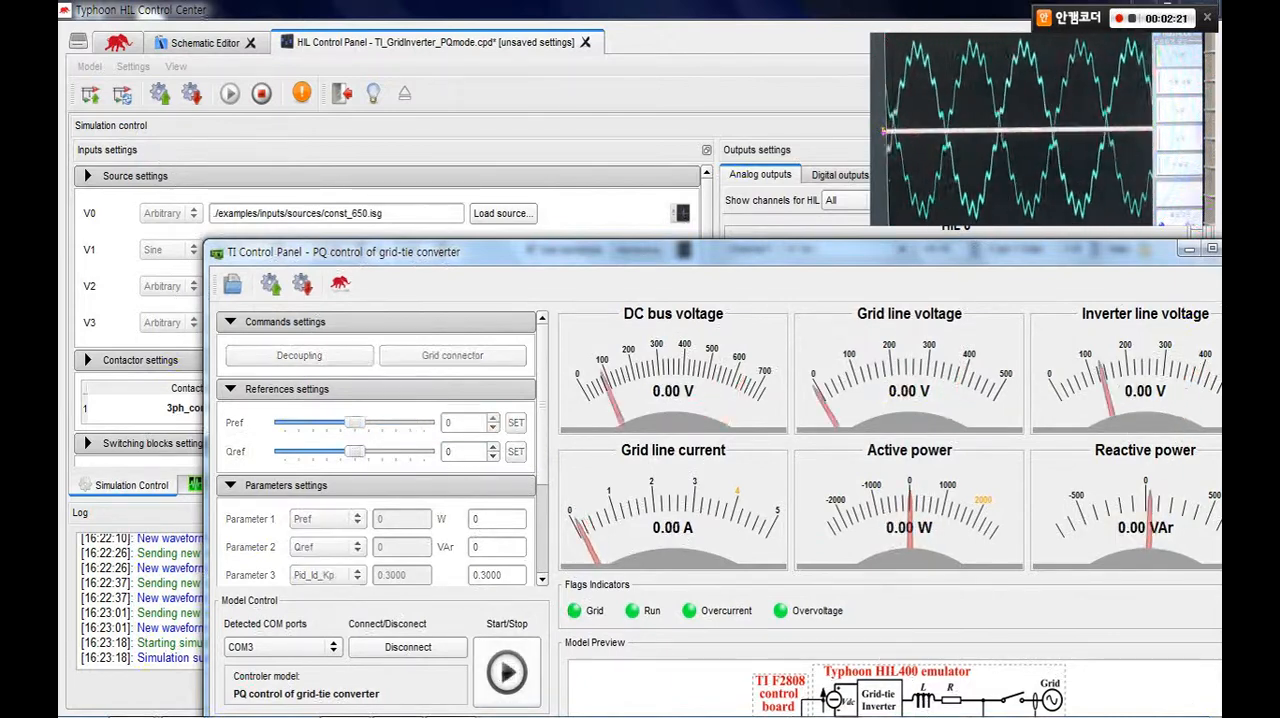
click(507, 672)
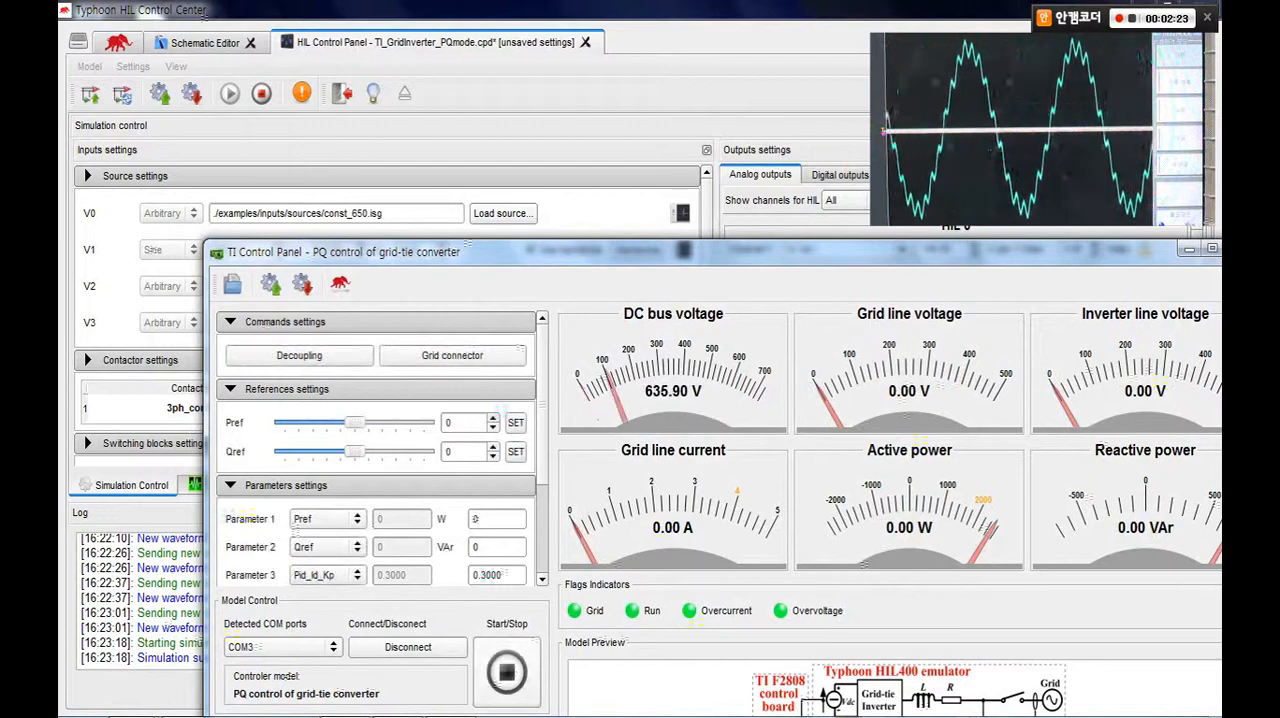
Apply an active power reference of 1806 W, followed by a reference of -1722 W.
drag(354, 423, 412, 423)
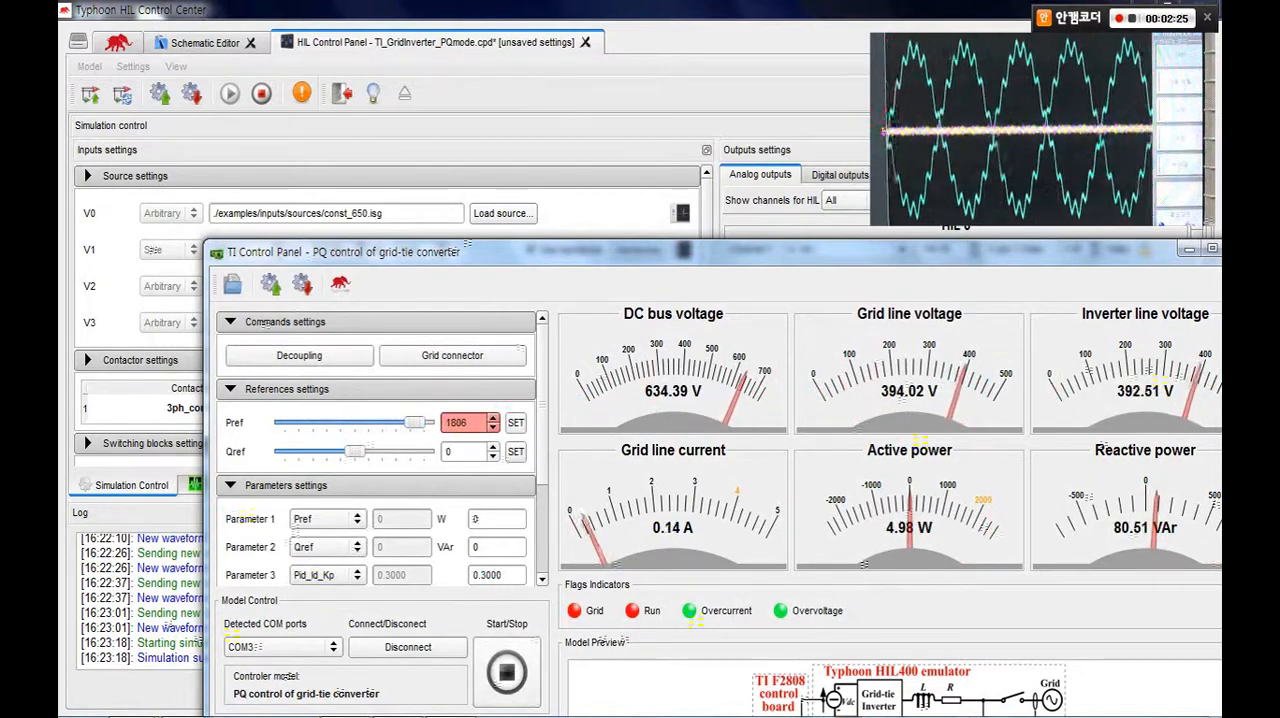
click(515, 422)
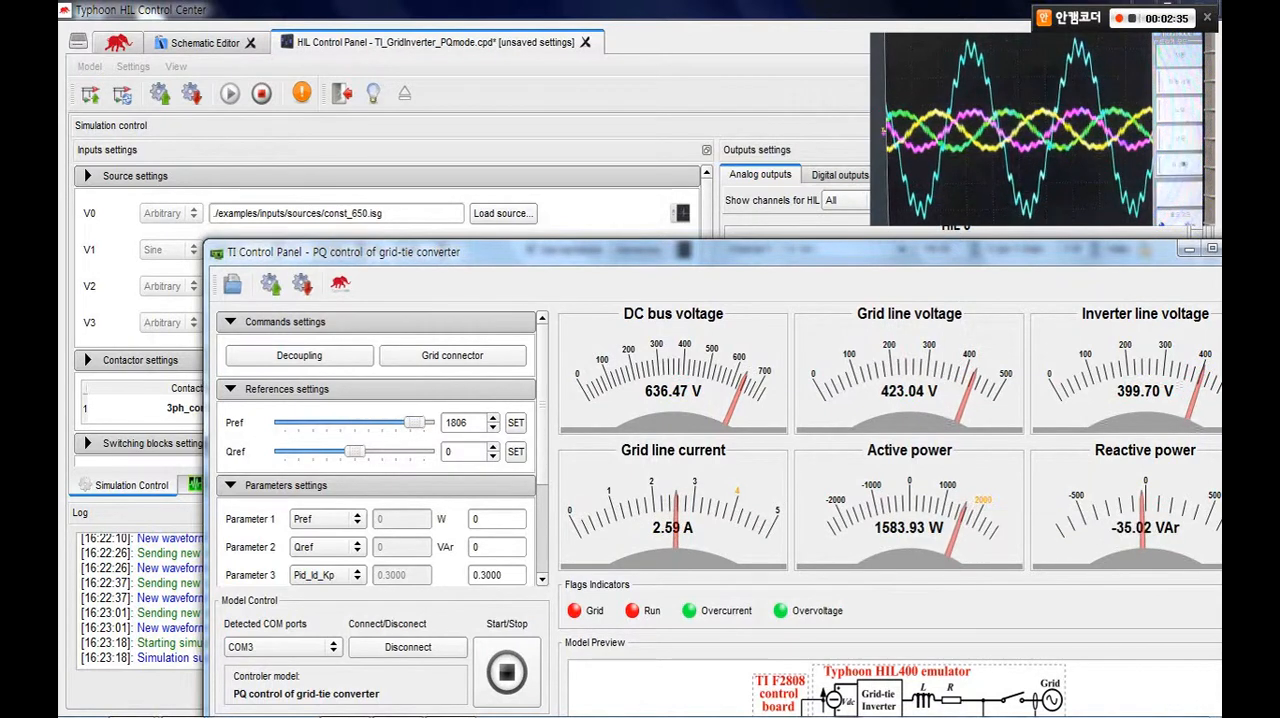
drag(413, 423, 297, 423)
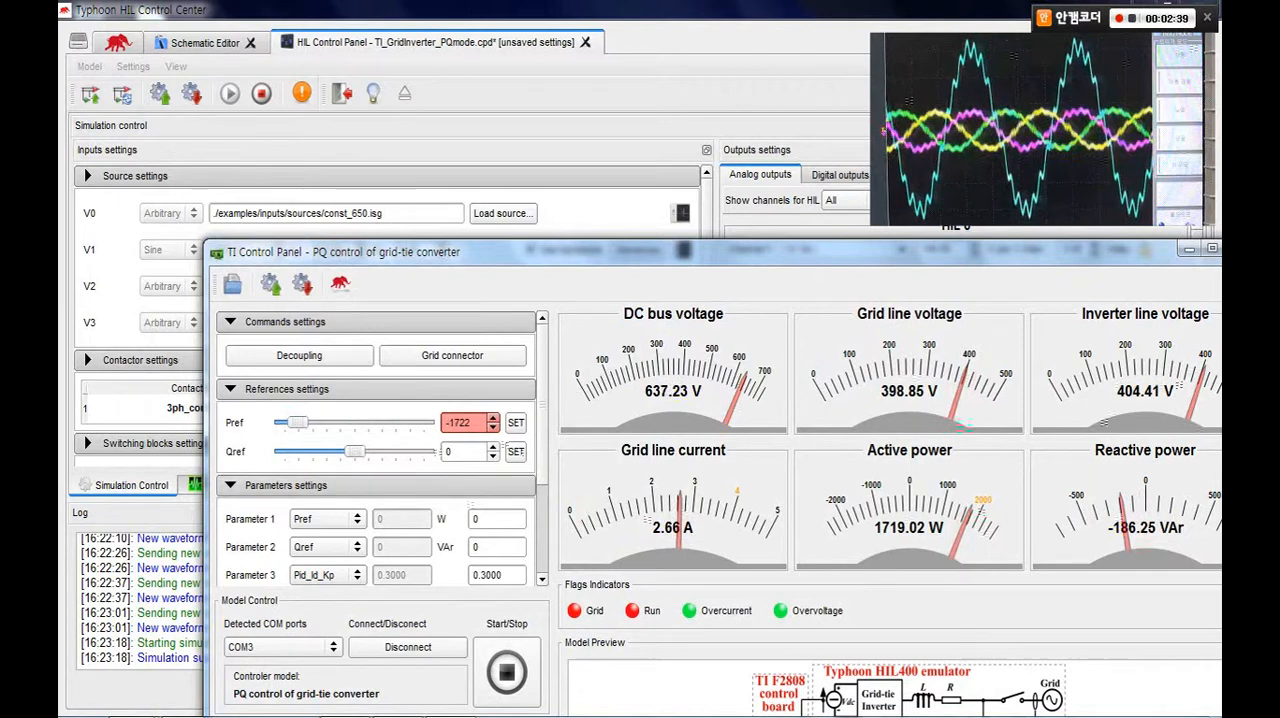
click(515, 423)
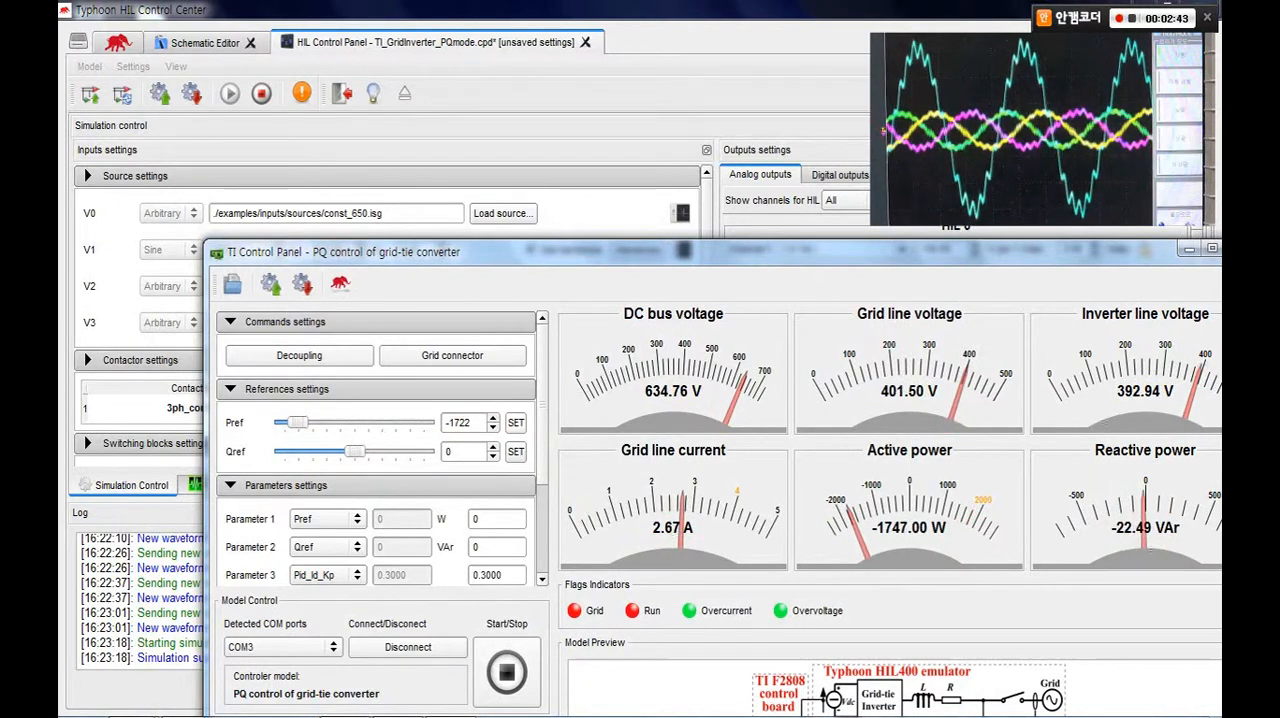
Apply a positive reactive power reference, followed by a reference of -520 VAr.
drag(355, 452, 410, 452)
click(515, 451)
drag(410, 452, 298, 452)
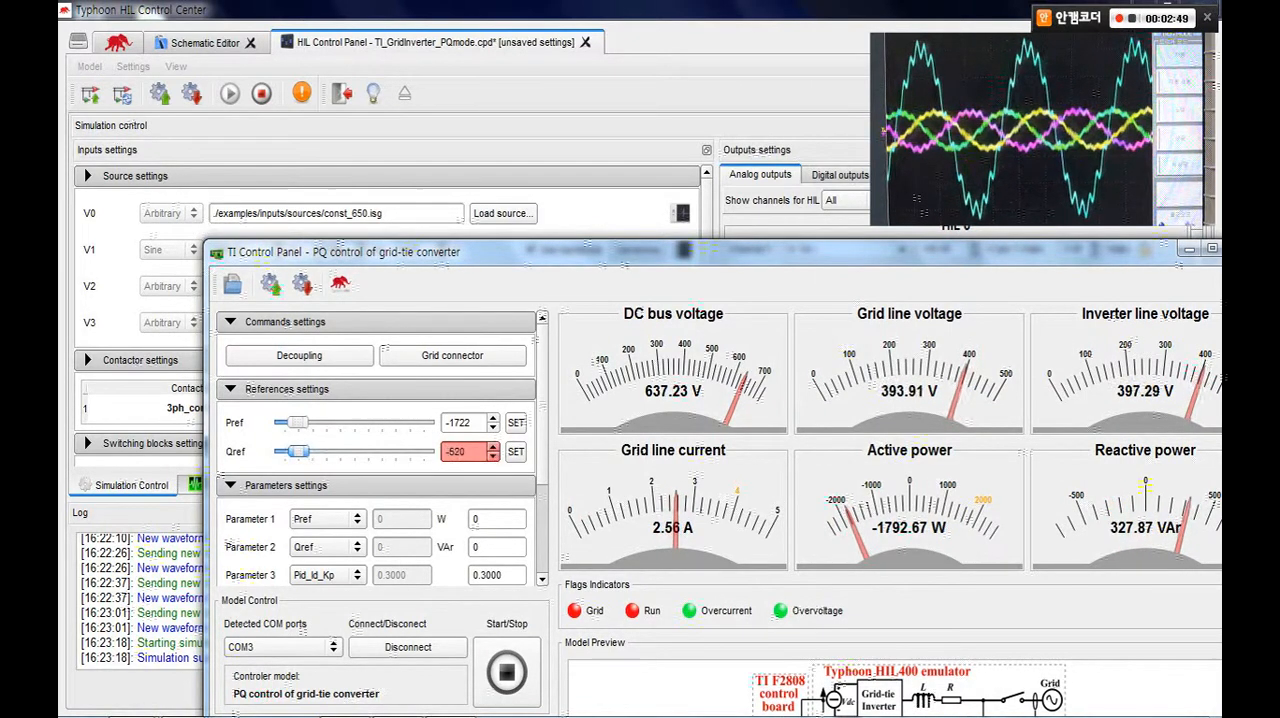
click(515, 451)
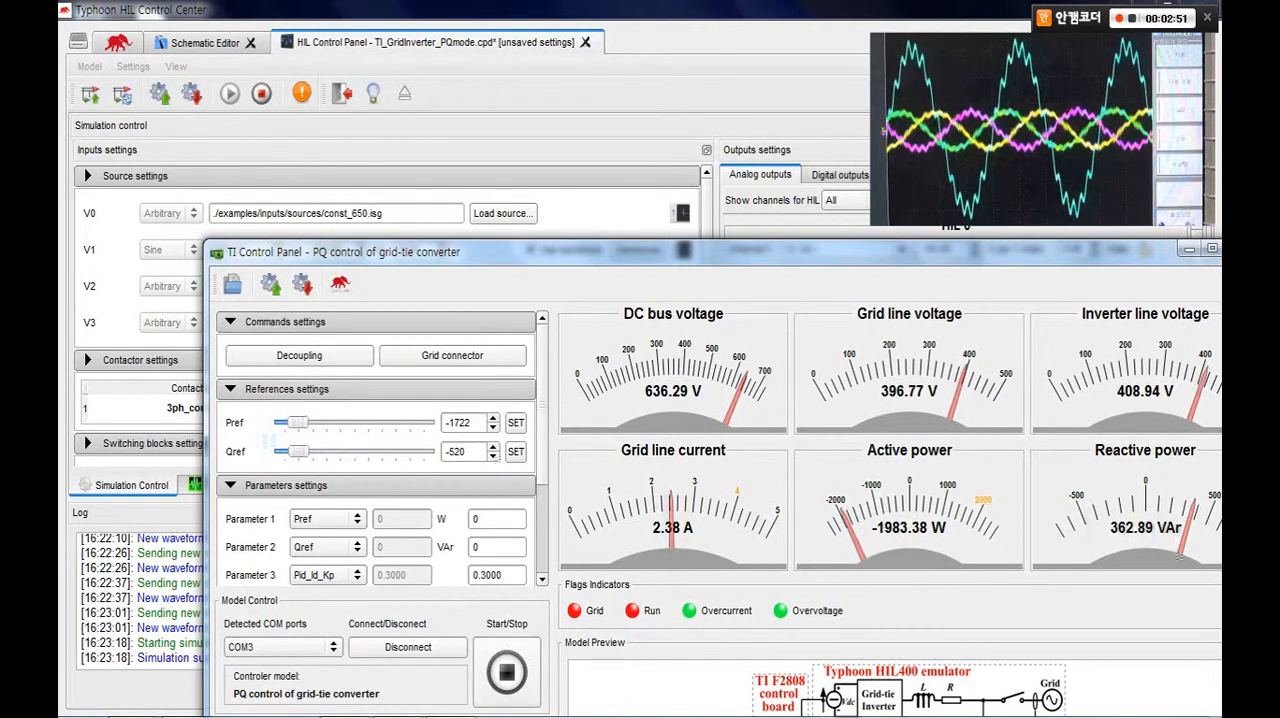